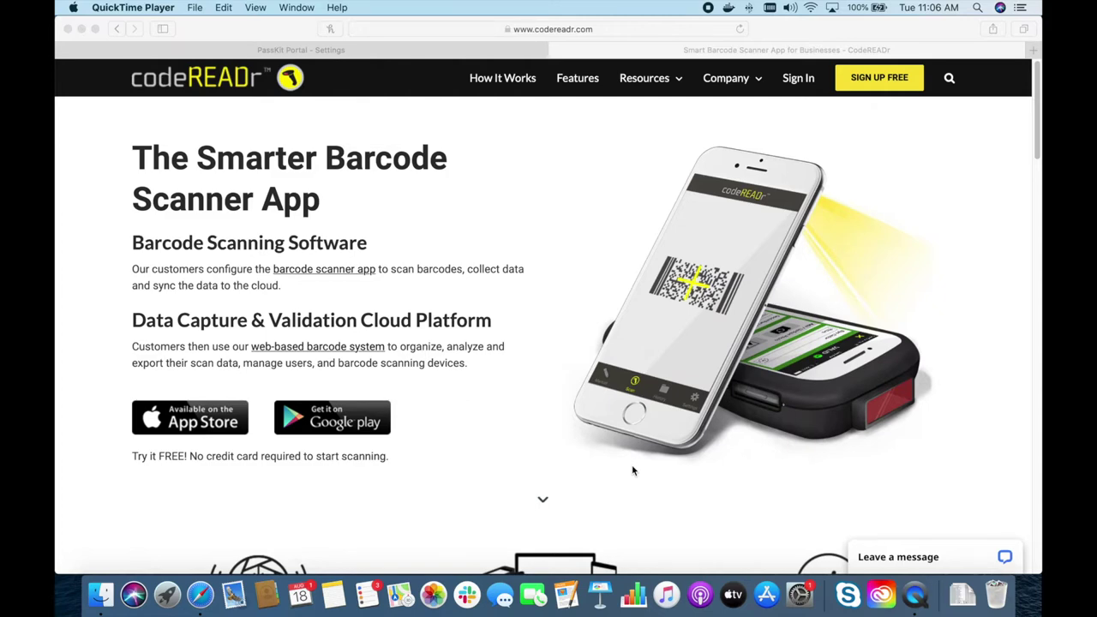
# Step: Switch from the codeREADr website to the PassKit Portal settings tab
pyautogui.click(485, 51)
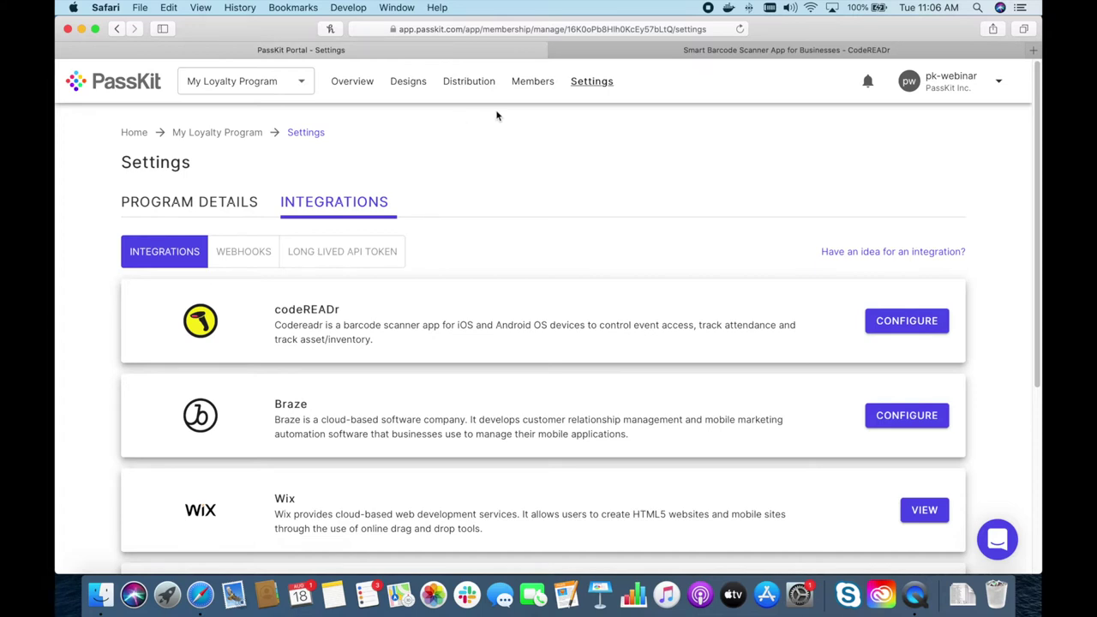
# Step: Go to My Loyalty Program's Designs page and edit the Bronze tier design
pyautogui.click(73, 90)
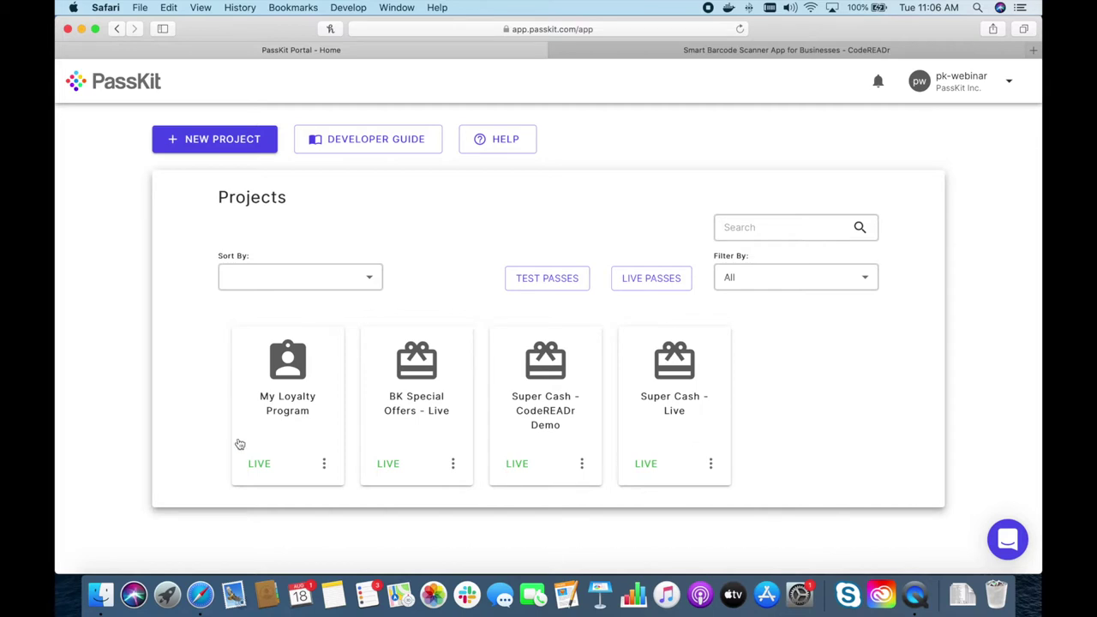
pyautogui.click(302, 414)
pyautogui.click(421, 83)
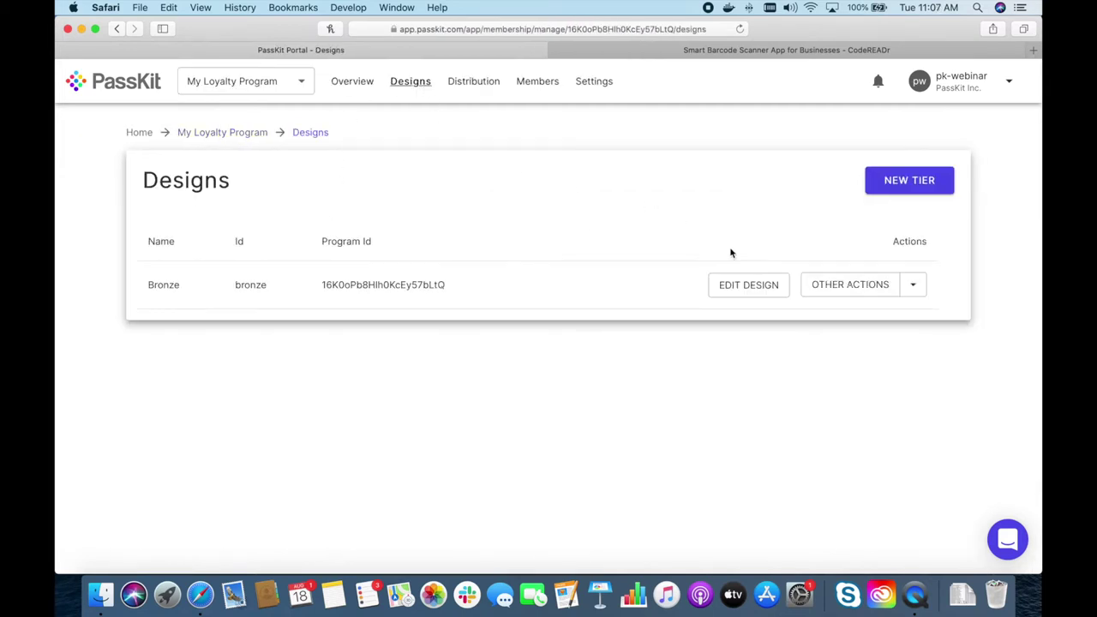
pyautogui.click(774, 290)
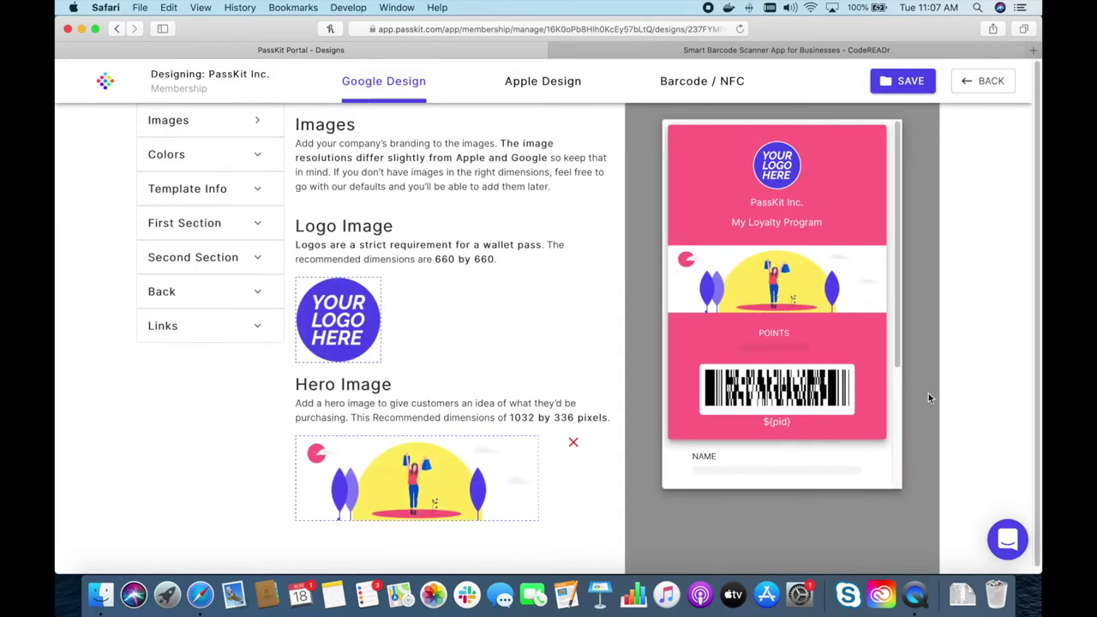
# Step: Scroll through the Bronze tier's Google pass preview to inspect logo, hero image and barcode
pyautogui.scroll(-3, 833, 381)
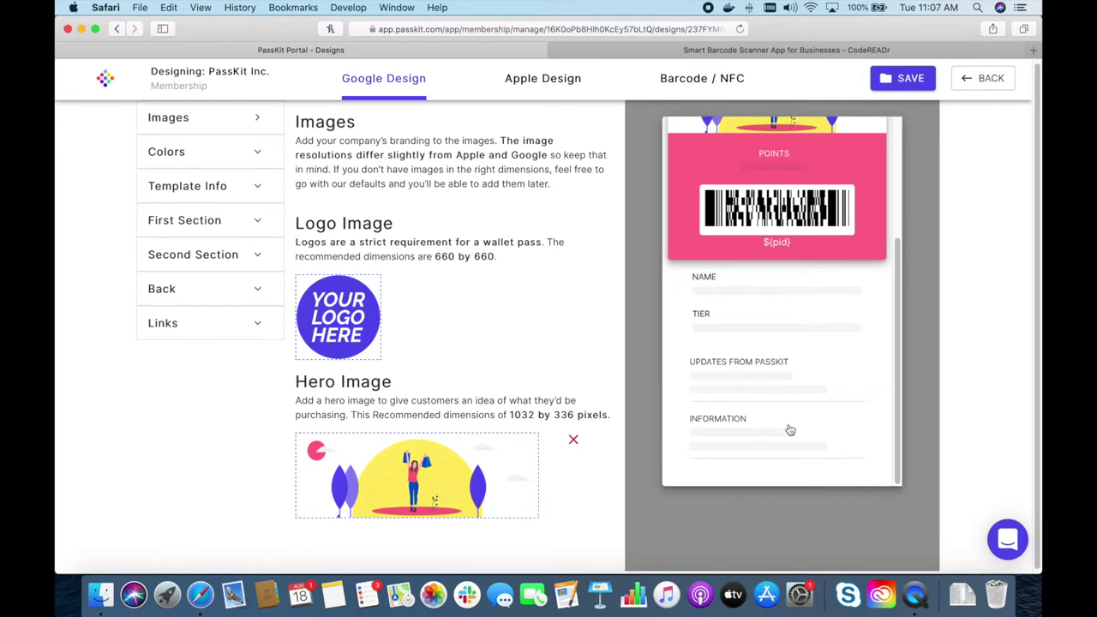
pyautogui.scroll(3, 853, 322)
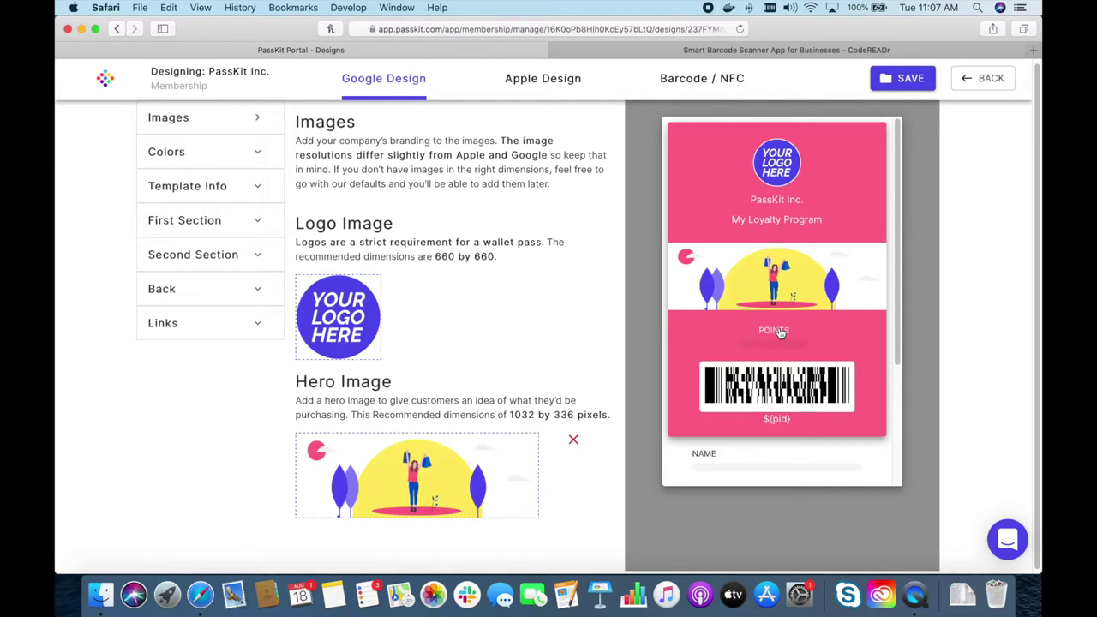
# Step: Review the Bronze pass barcode (PDF 417, content ${pid}) and go back to Designs unchanged
pyautogui.click(690, 78)
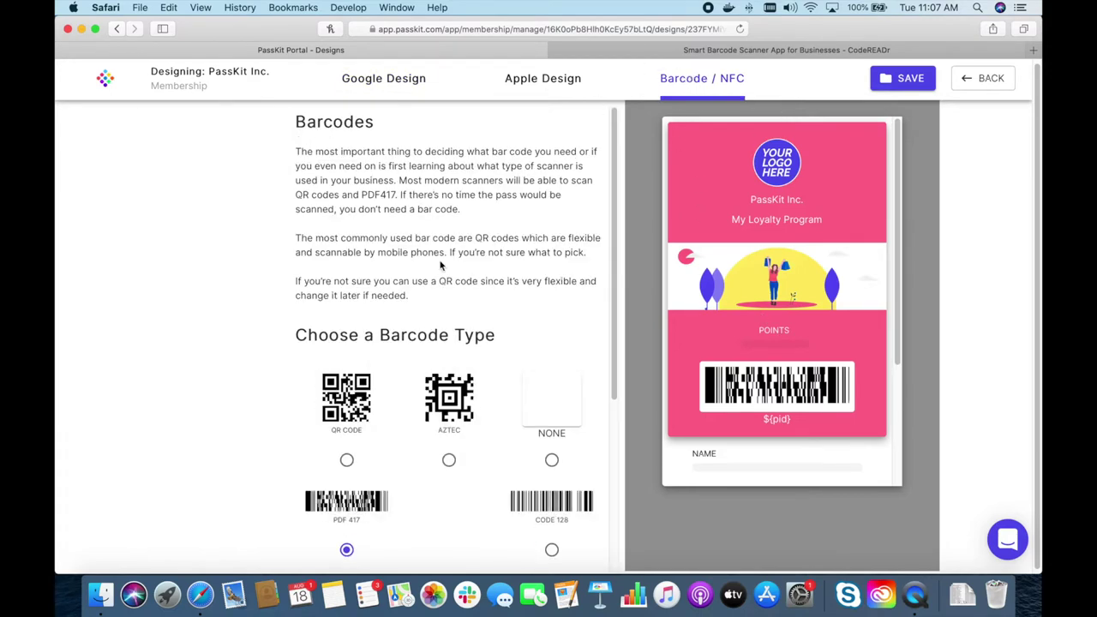
pyautogui.scroll(-2, 433, 273)
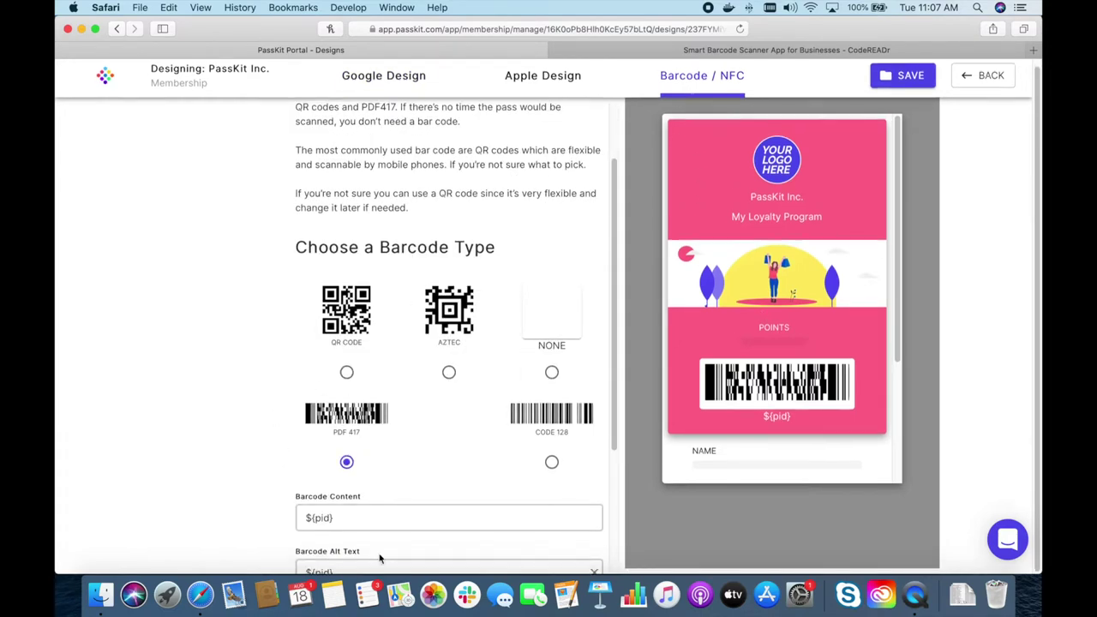
pyautogui.scroll(-2, 377, 532)
pyautogui.click(331, 416)
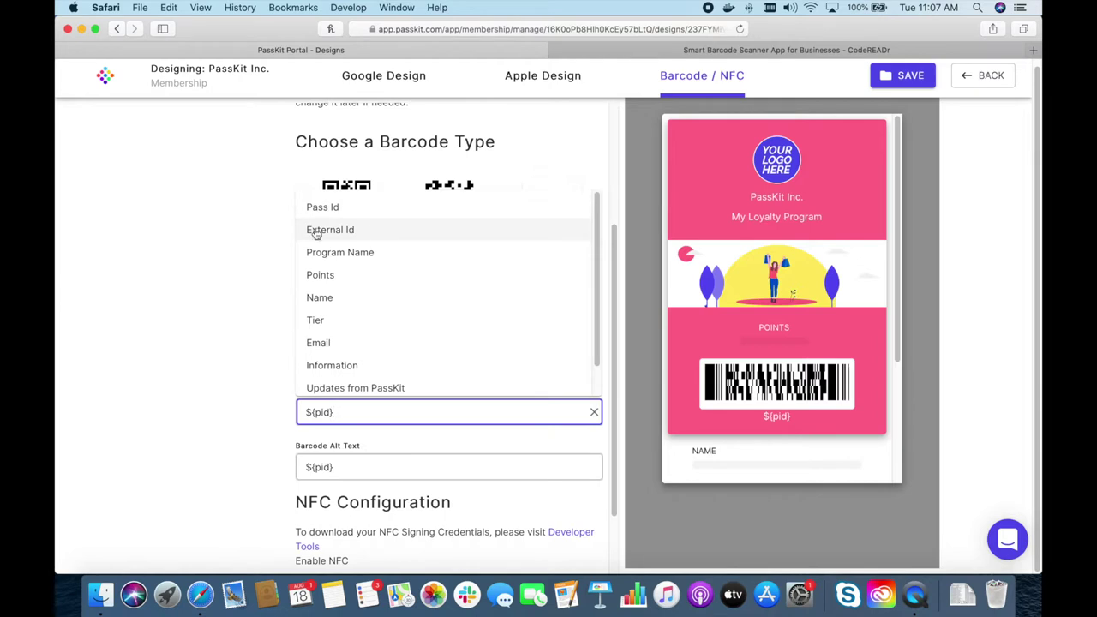
pyautogui.click(220, 282)
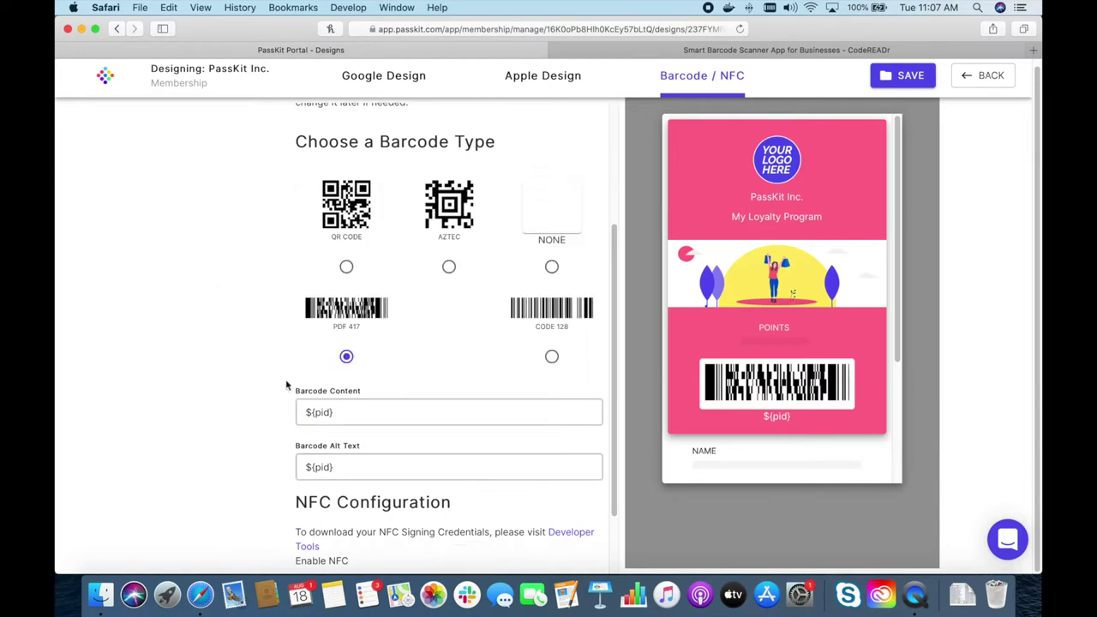
pyautogui.click(982, 77)
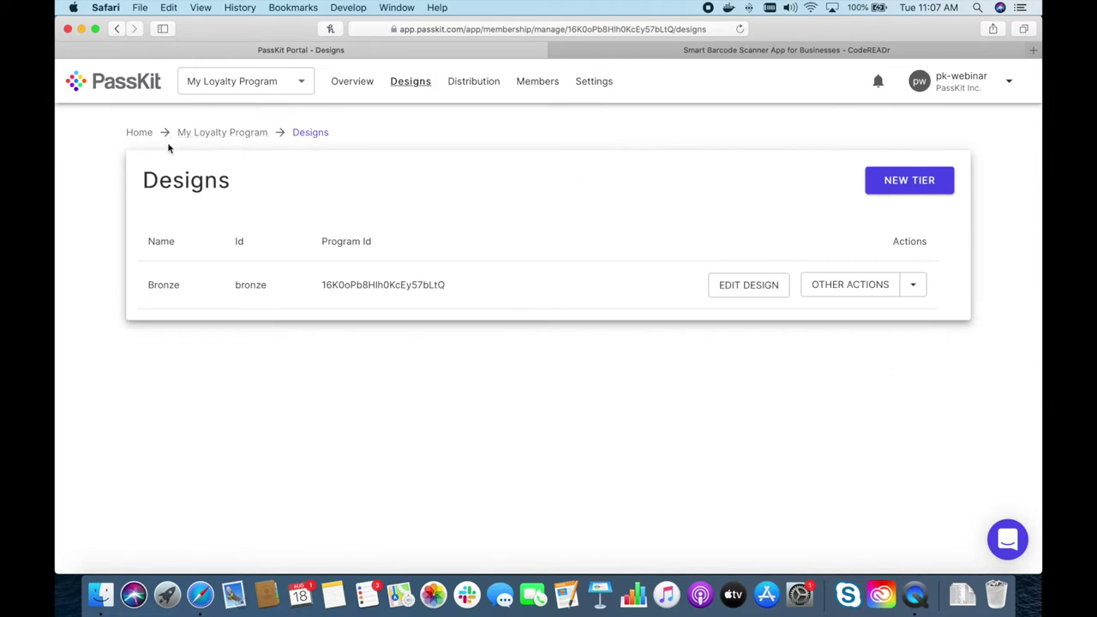
# Step: Enable the codeREADr integration under the loyalty program's Settings > Integrations
pyautogui.click(602, 82)
pyautogui.click(367, 201)
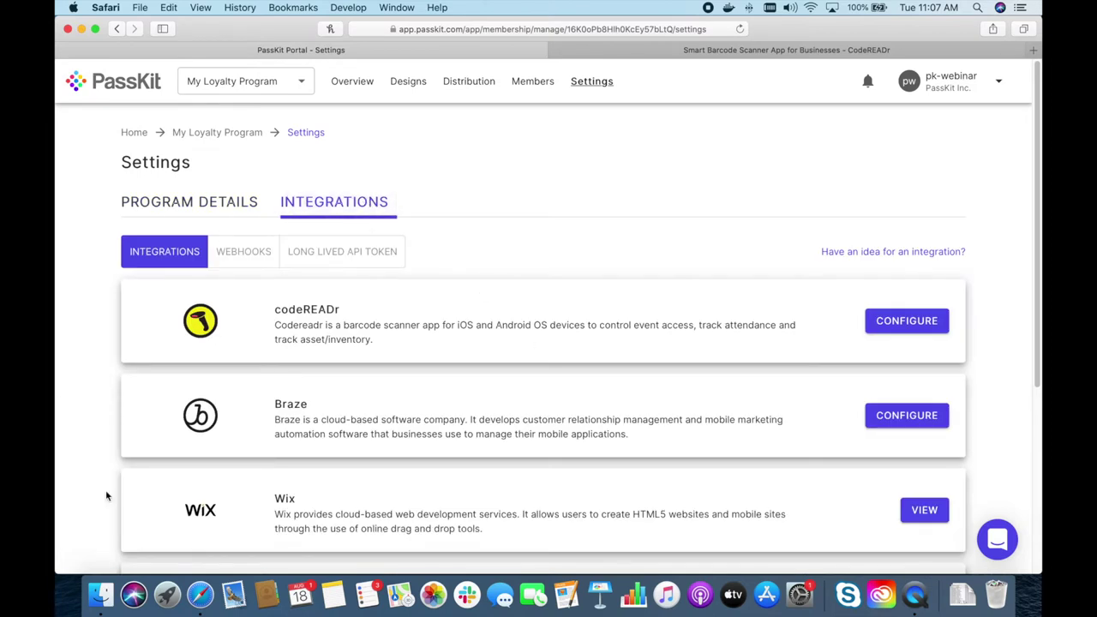
pyautogui.click(905, 321)
pyautogui.scroll(-5, 668, 372)
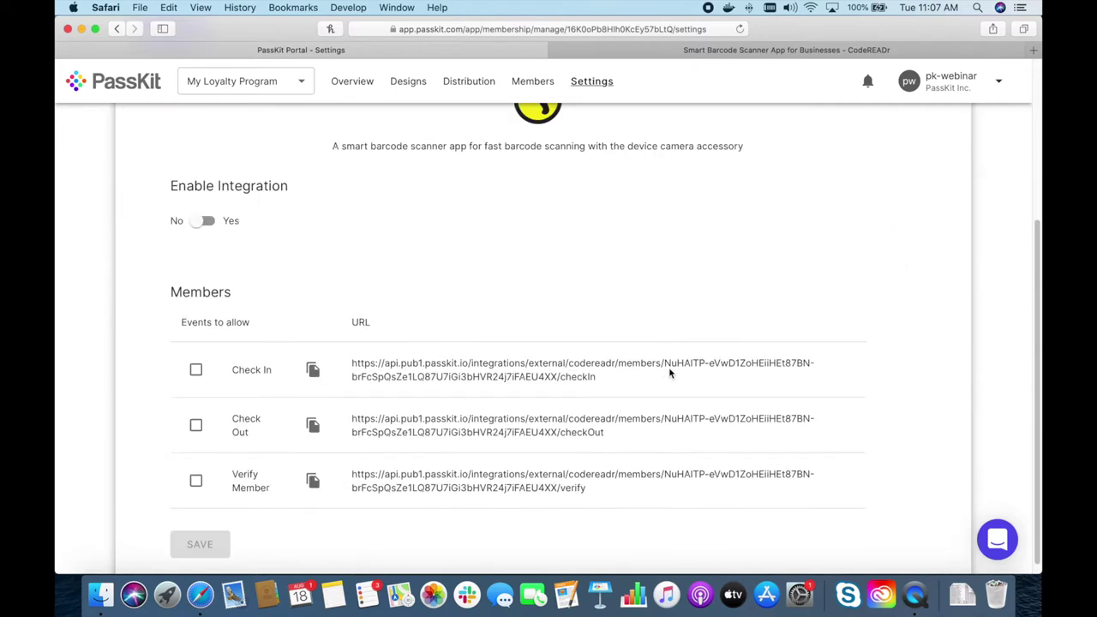
pyautogui.click(209, 210)
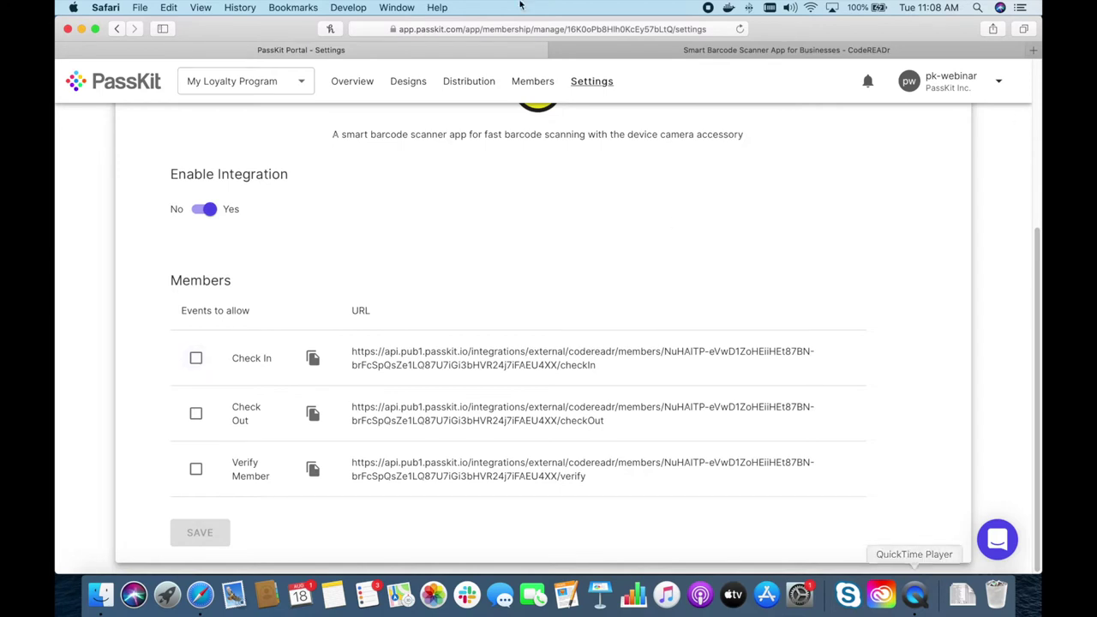
# Step: Allow the Check In, Check Out and Verify Member events and save the integration
pyautogui.click(195, 360)
pyautogui.click(196, 413)
pyautogui.click(196, 468)
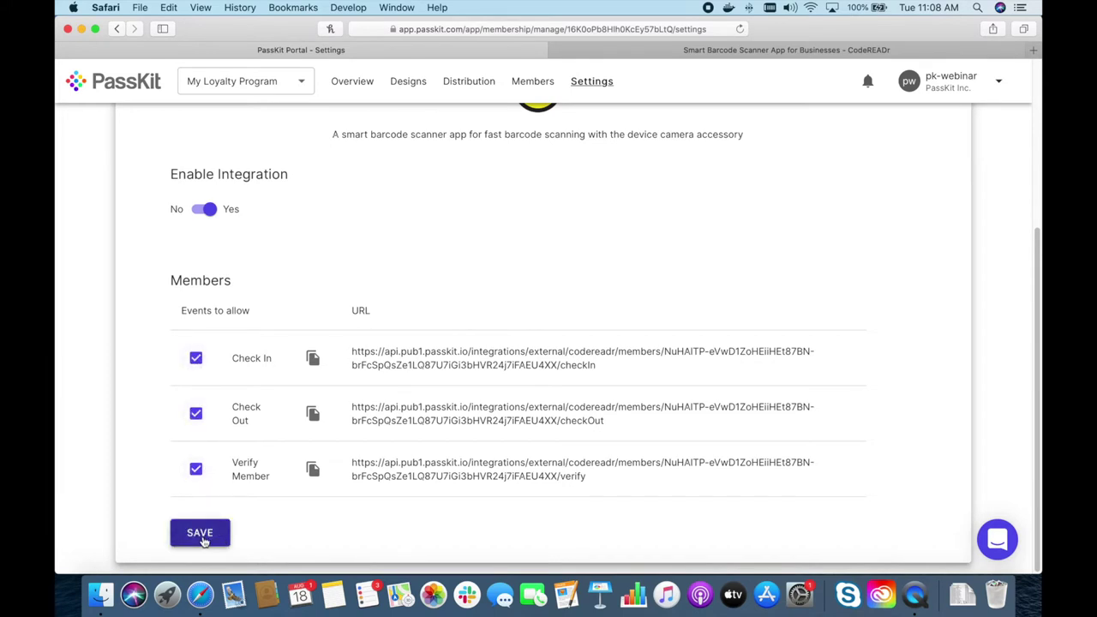
pyautogui.click(201, 534)
# Step: Reopen the enabled codeREADr integration, then return to the codeREADr website
pyautogui.scroll(5, 851, 414)
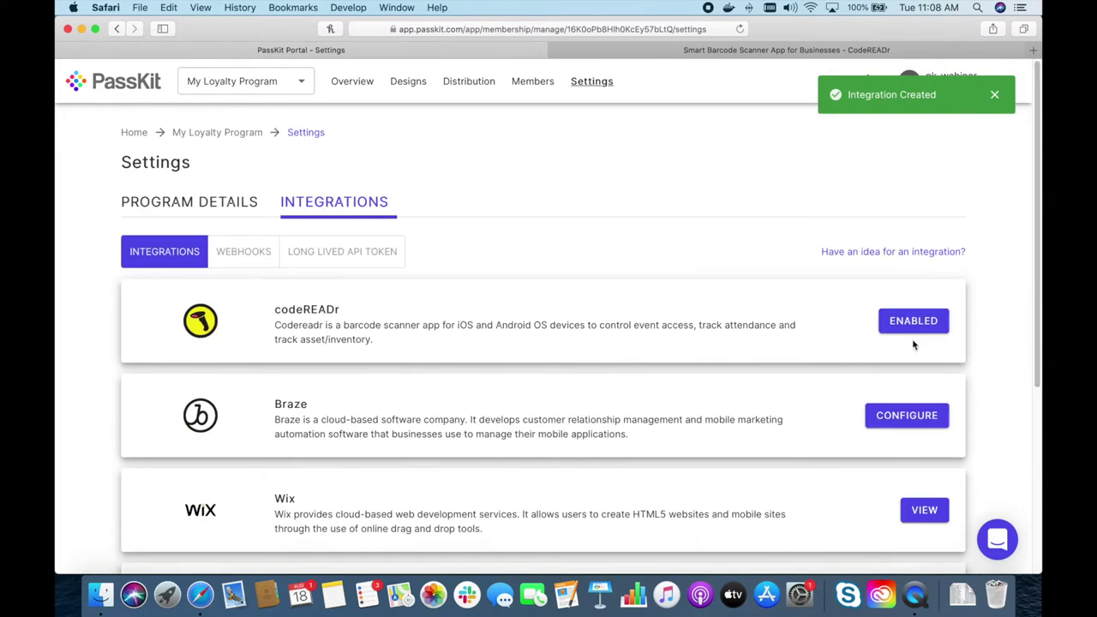
pyautogui.click(908, 330)
pyautogui.scroll(-5, 722, 372)
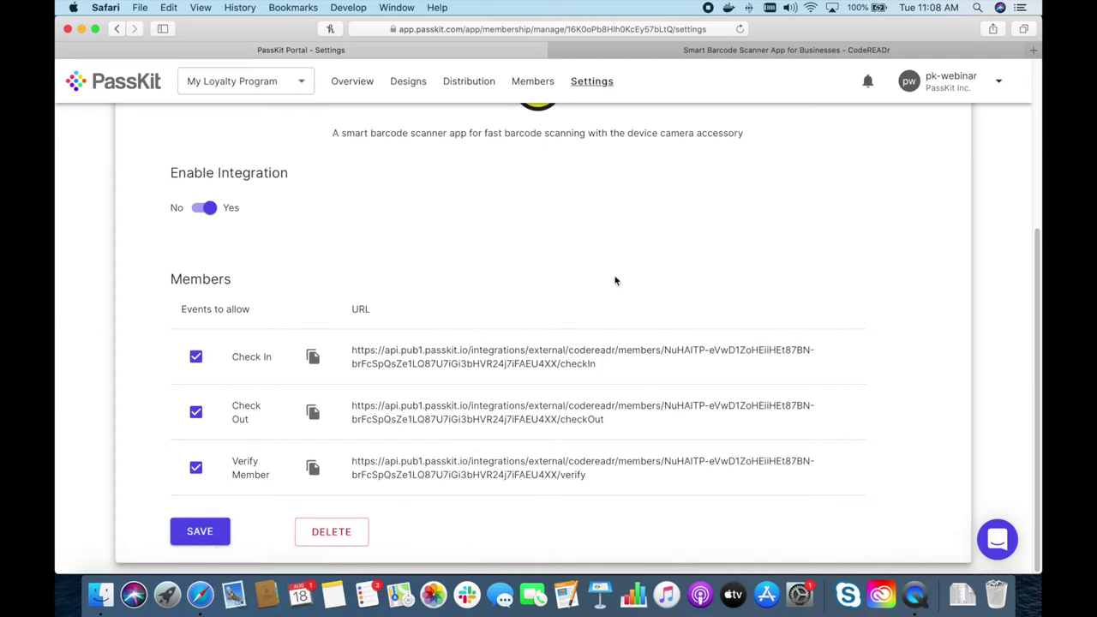
pyautogui.click(622, 49)
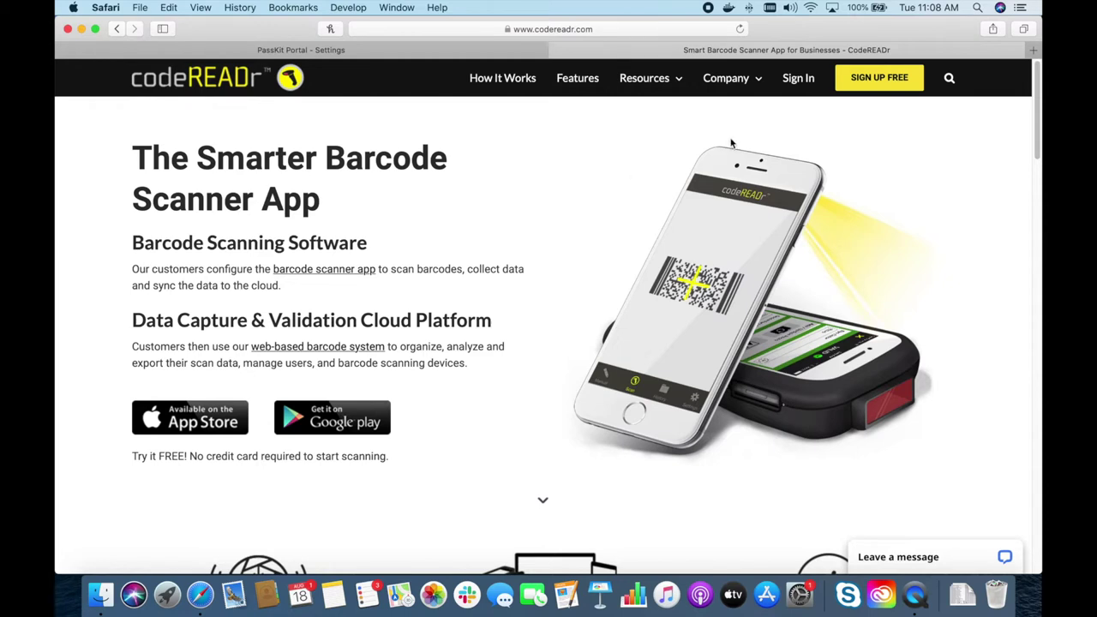
# Step: Sign in to codeREADr.com to reach the empty Services page
pyautogui.click(798, 81)
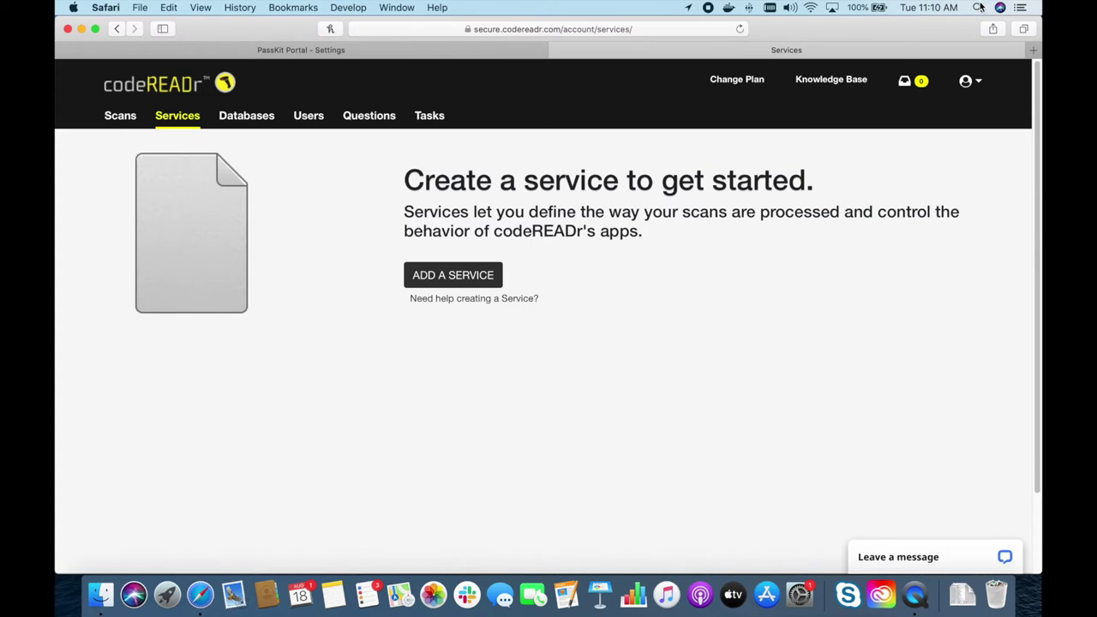
# Step: Add a Scan to Third Party Server service in codeREADr, then return to PassKit
pyautogui.click(488, 283)
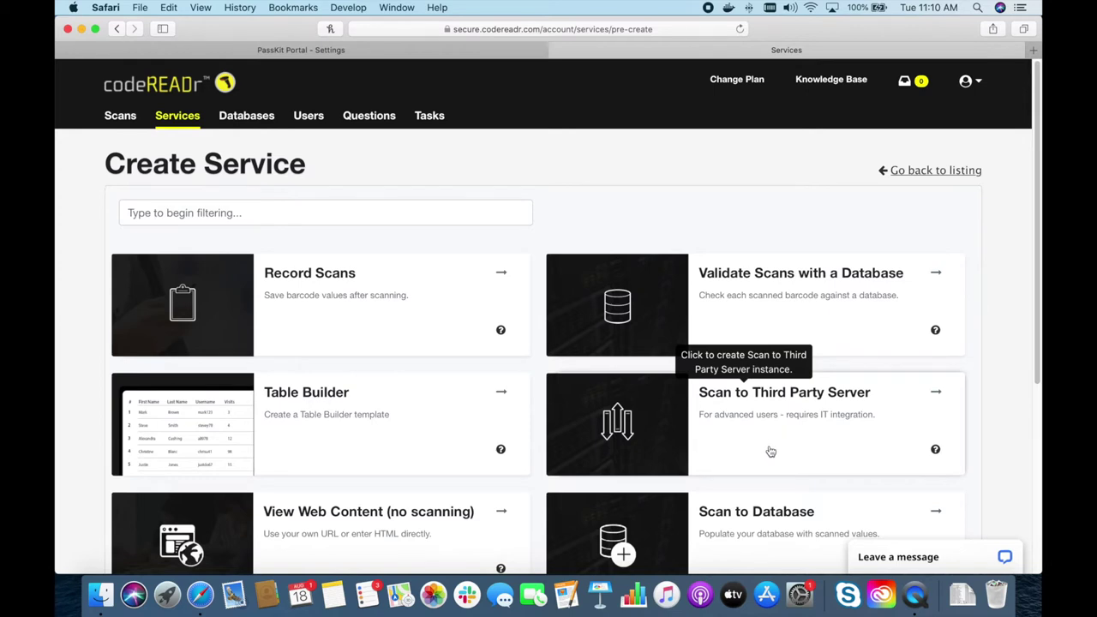
pyautogui.click(769, 450)
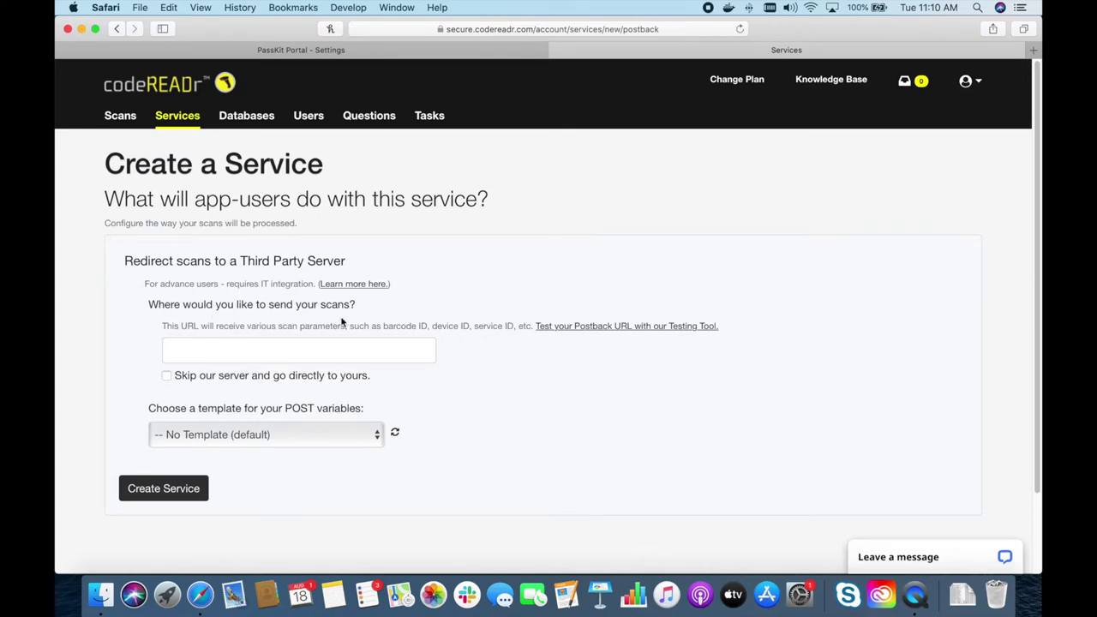
pyautogui.click(391, 52)
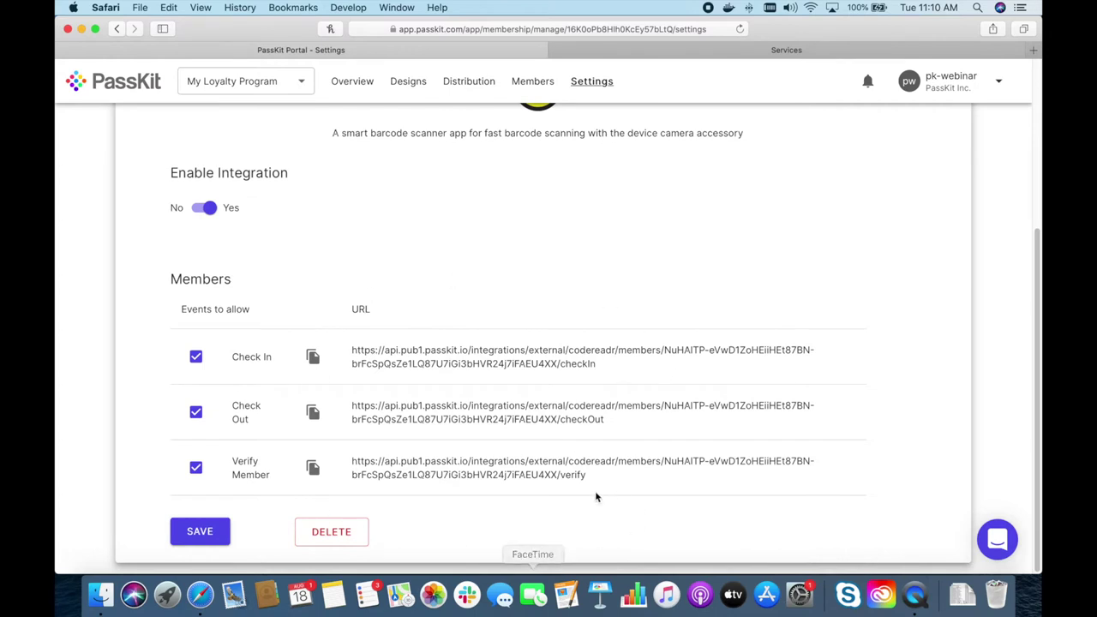
# Step: Paste PassKit's Check In URL as the service's destination and tick Skip our server
pyautogui.click(312, 358)
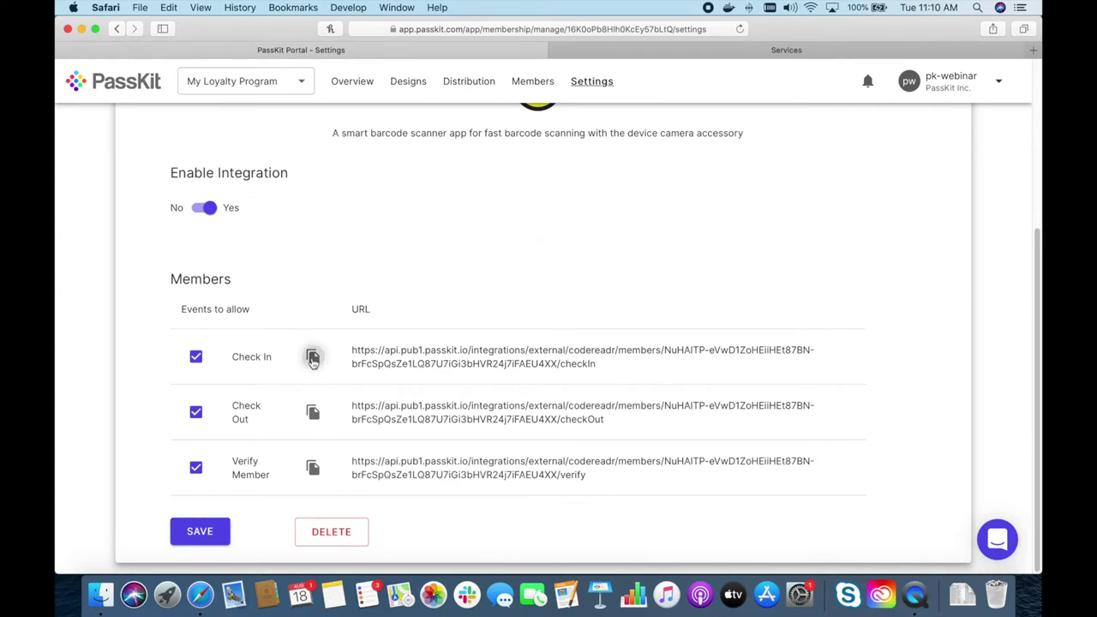
pyautogui.click(708, 57)
pyautogui.click(334, 348)
pyautogui.press('super+v')
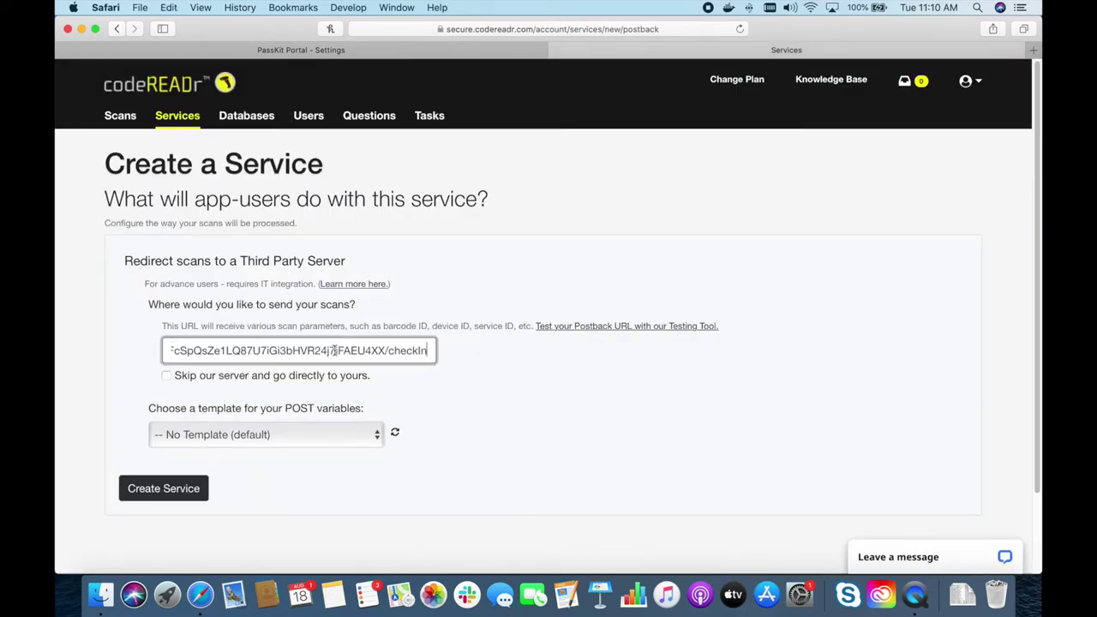
pyautogui.click(166, 377)
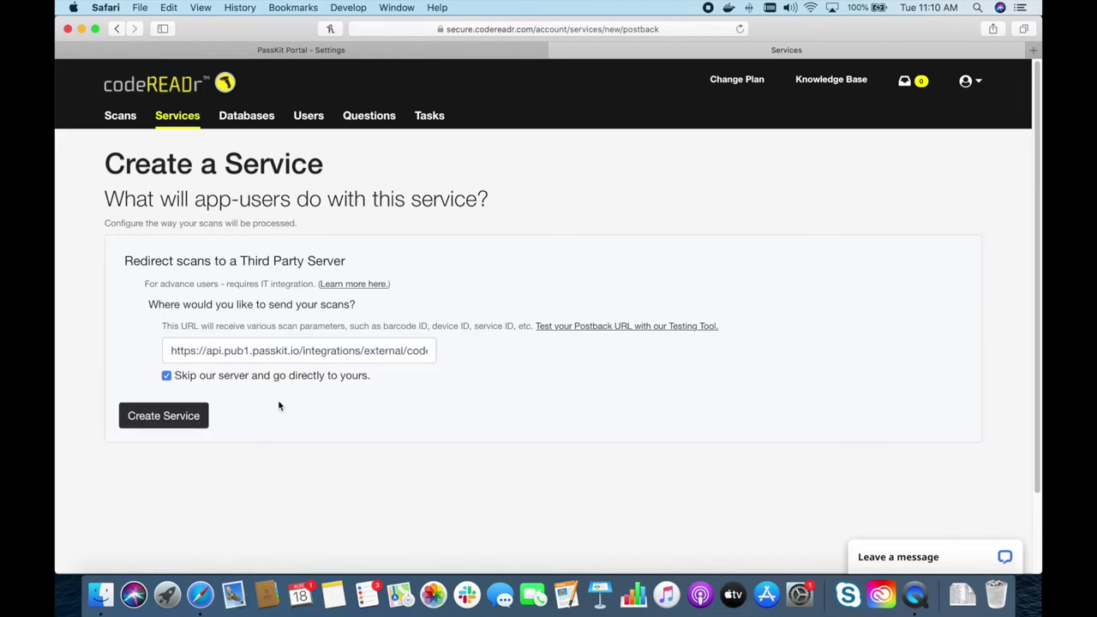
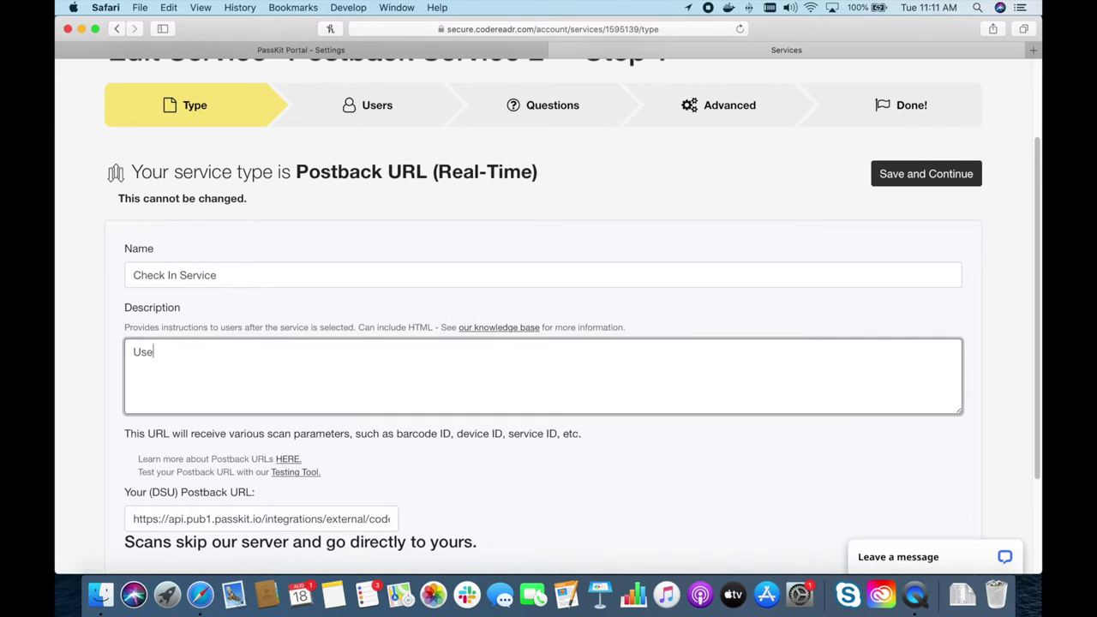
# Step: Type the service description 'Used to check users in upon entry to the proper'
pyautogui.write('users in upon entry to the p')
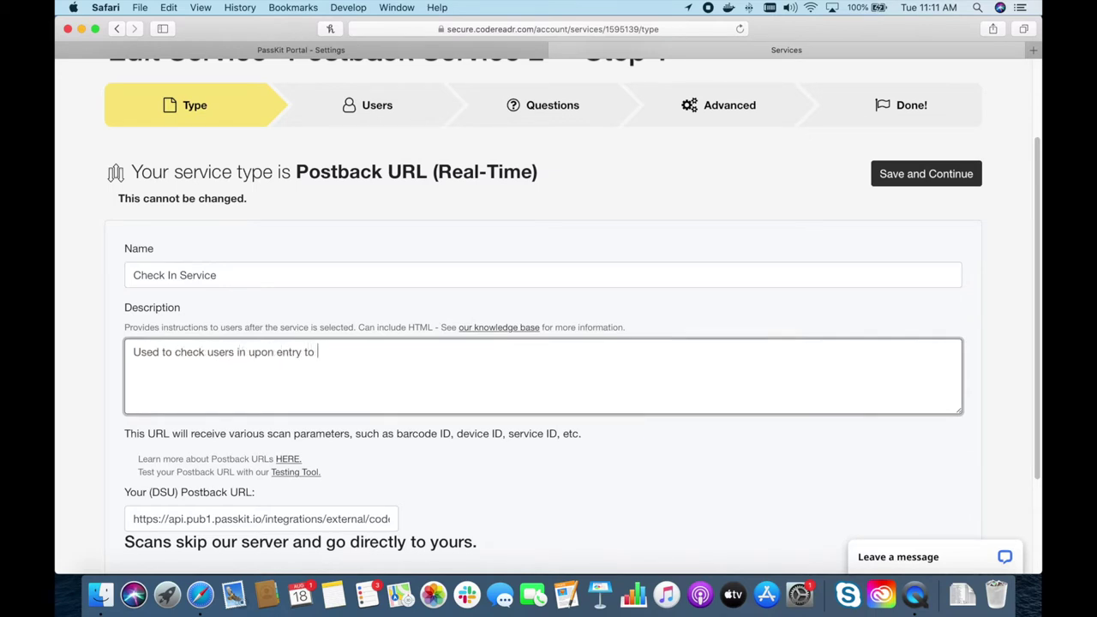
pyautogui.write('roperty.')
# Step: Save the Check In Service type details and continue to the Users step
pyautogui.scroll(-3, 398, 434)
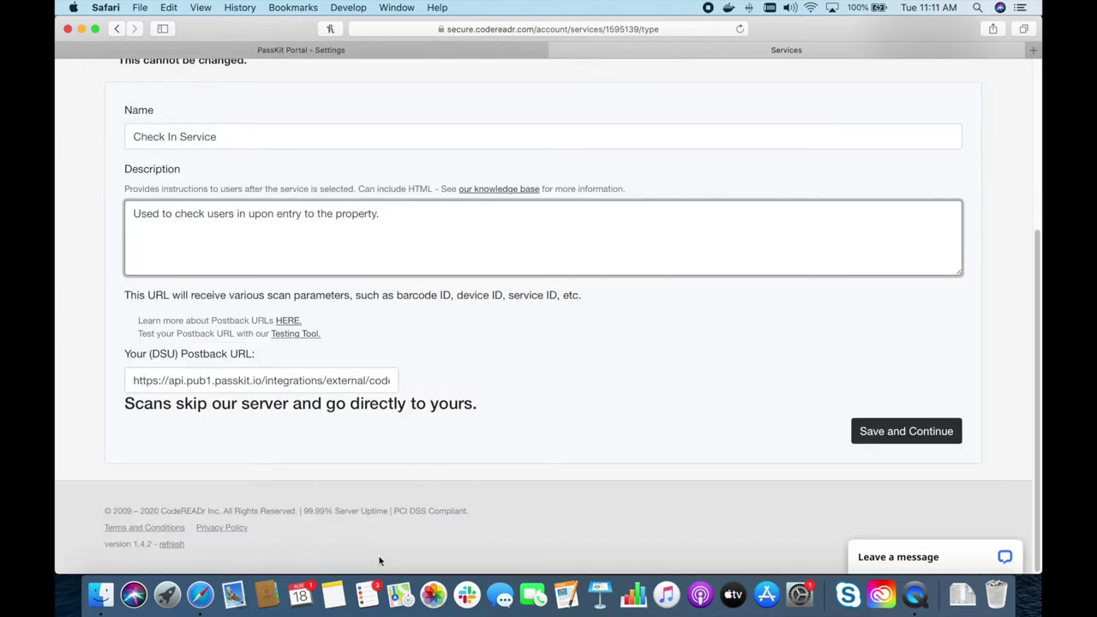
pyautogui.click(926, 432)
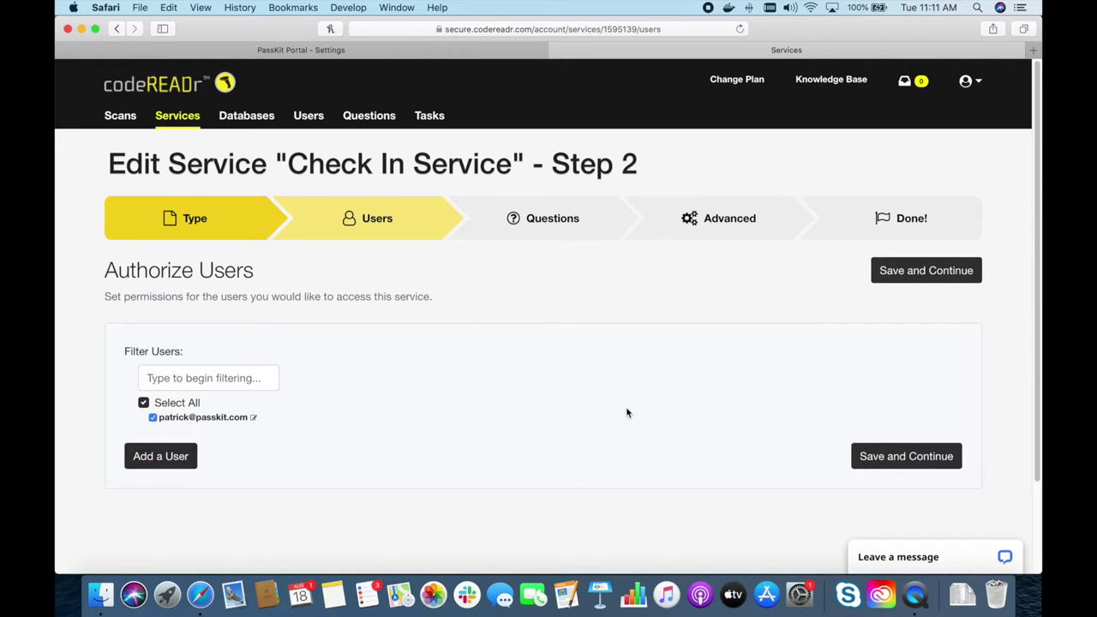
# Step: Save the user permissions, then skip the Questions step without adding any questions
pyautogui.click(931, 459)
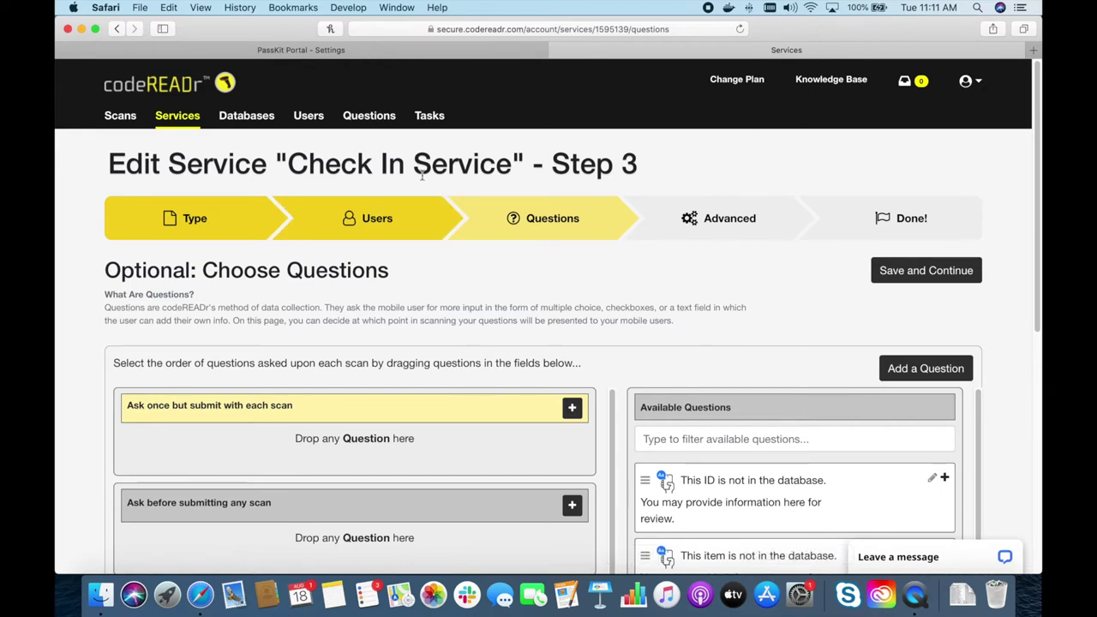
pyautogui.scroll(-4, 722, 215)
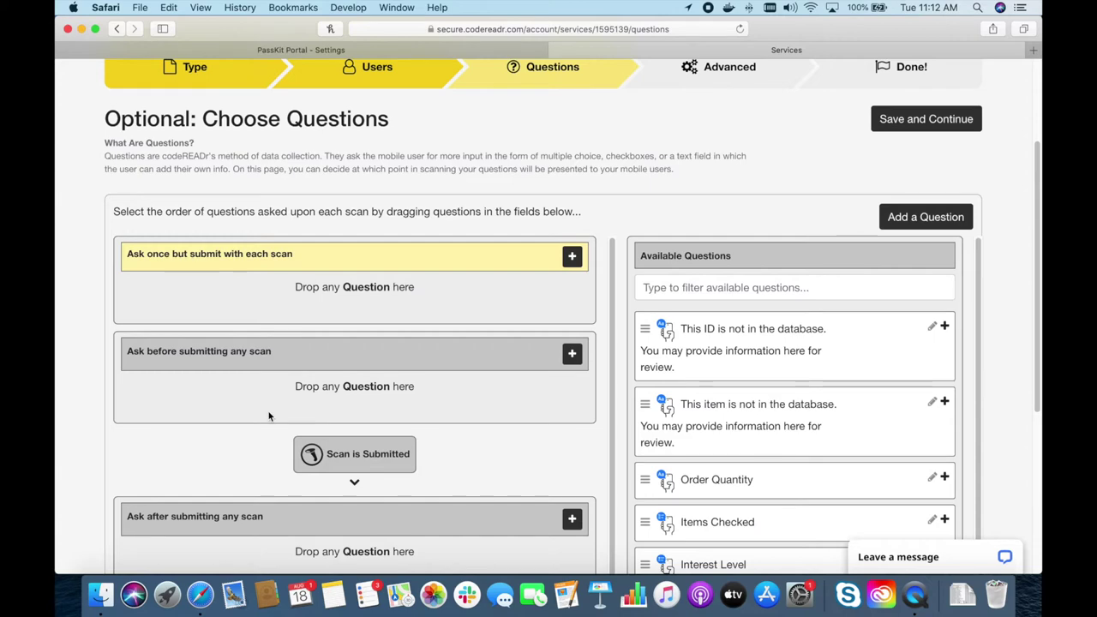
pyautogui.scroll(-2, 476, 465)
pyautogui.scroll(-5, 506, 283)
pyautogui.scroll(10, 728, 334)
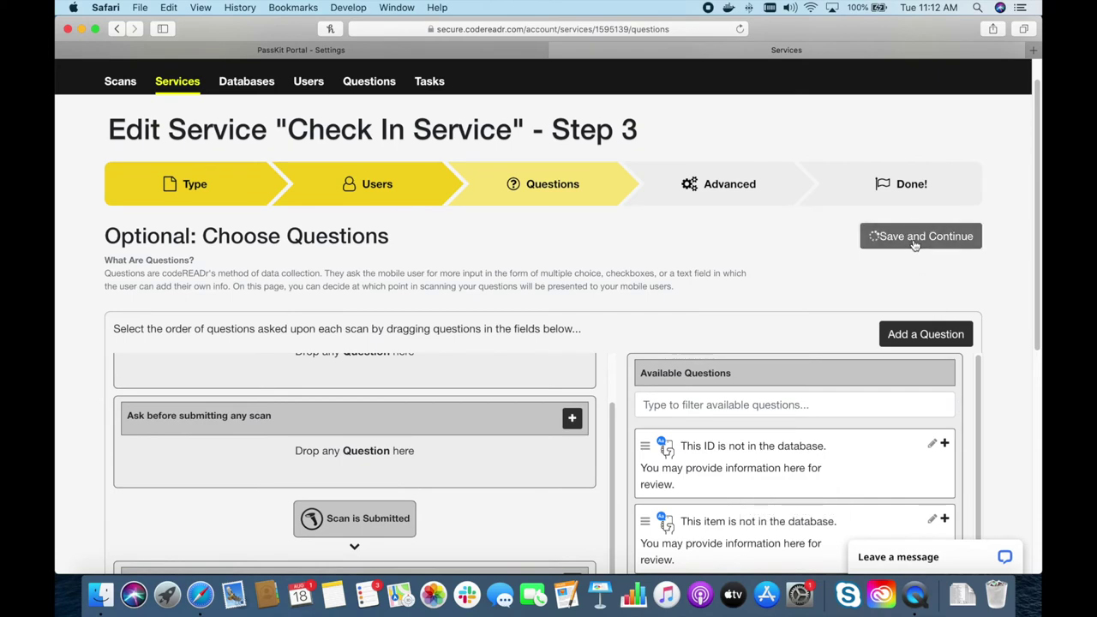
pyautogui.click(876, 236)
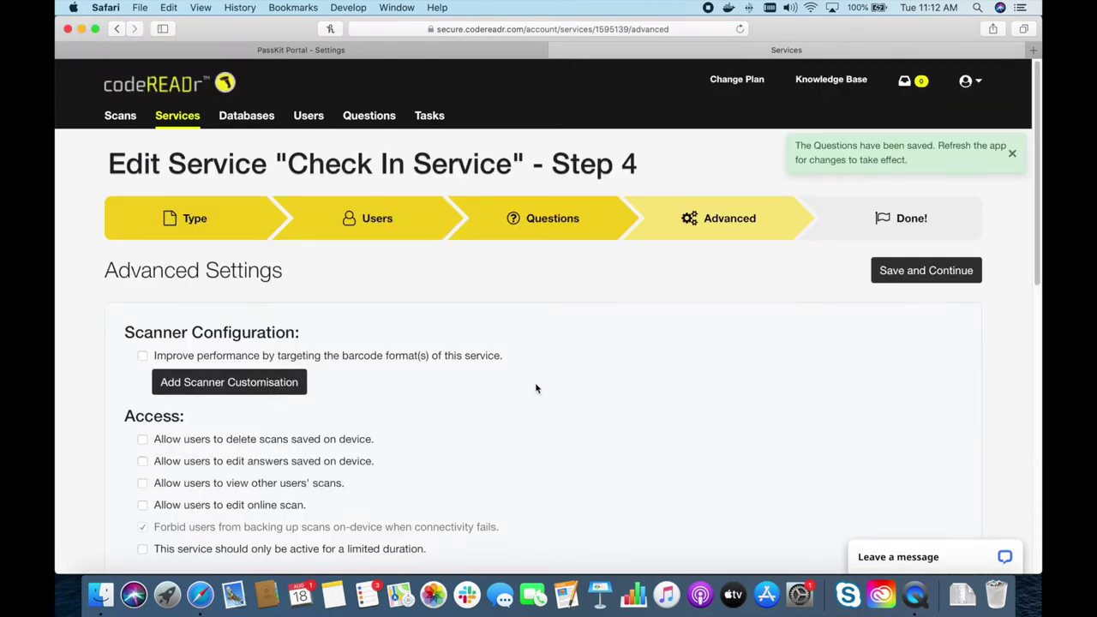
# Step: Limit the service to the PDF 417 barcode format
pyautogui.scroll(-5, 486, 488)
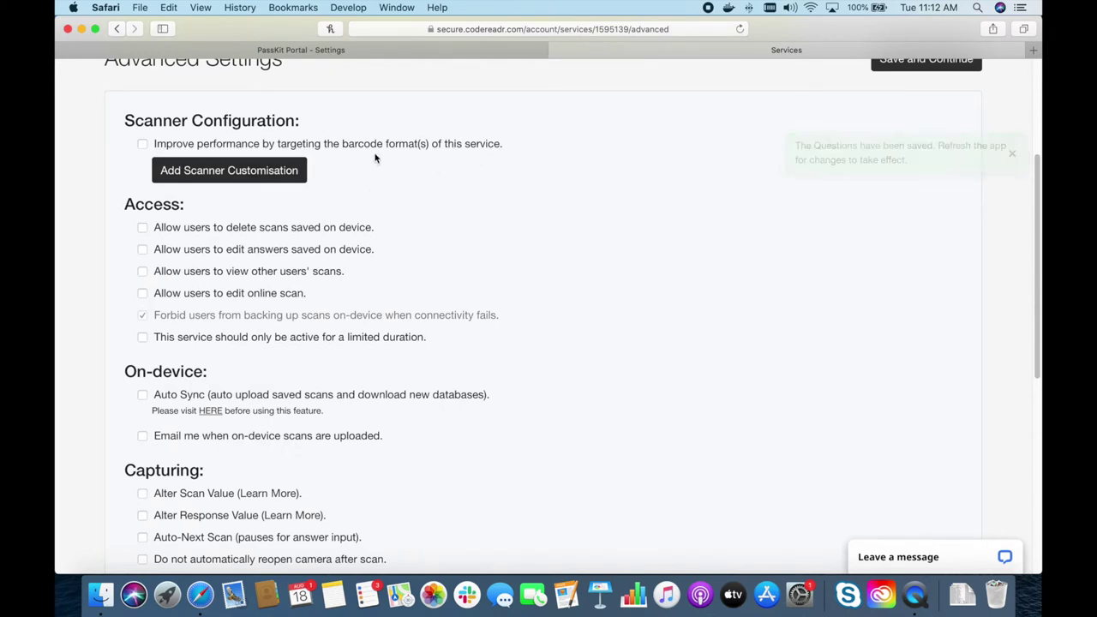
pyautogui.click(142, 144)
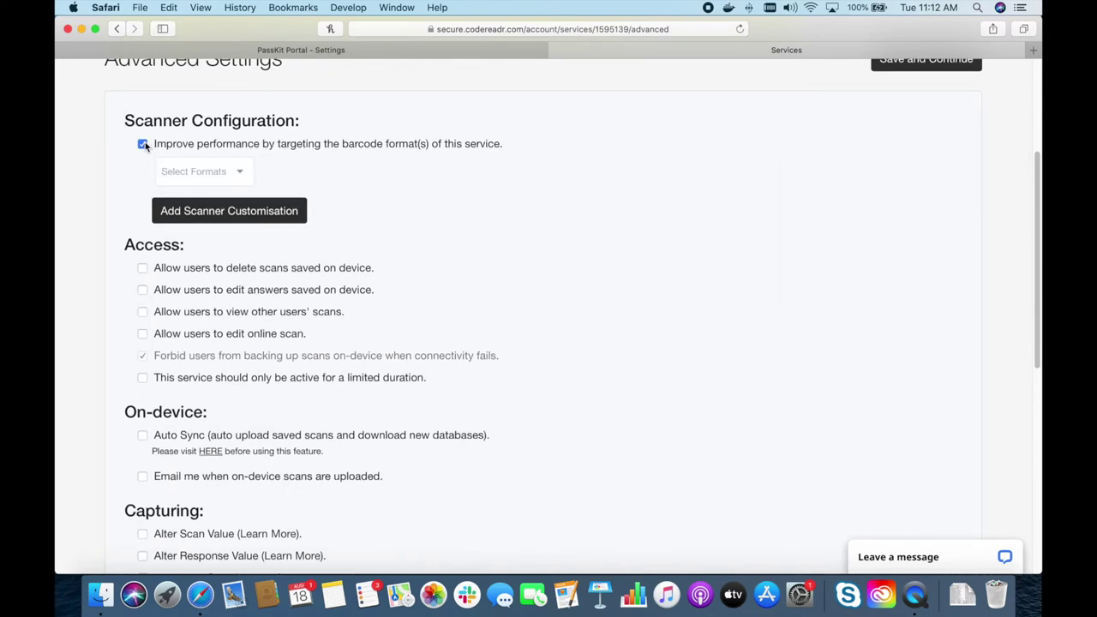
pyautogui.click(232, 169)
pyautogui.scroll(-3, 232, 215)
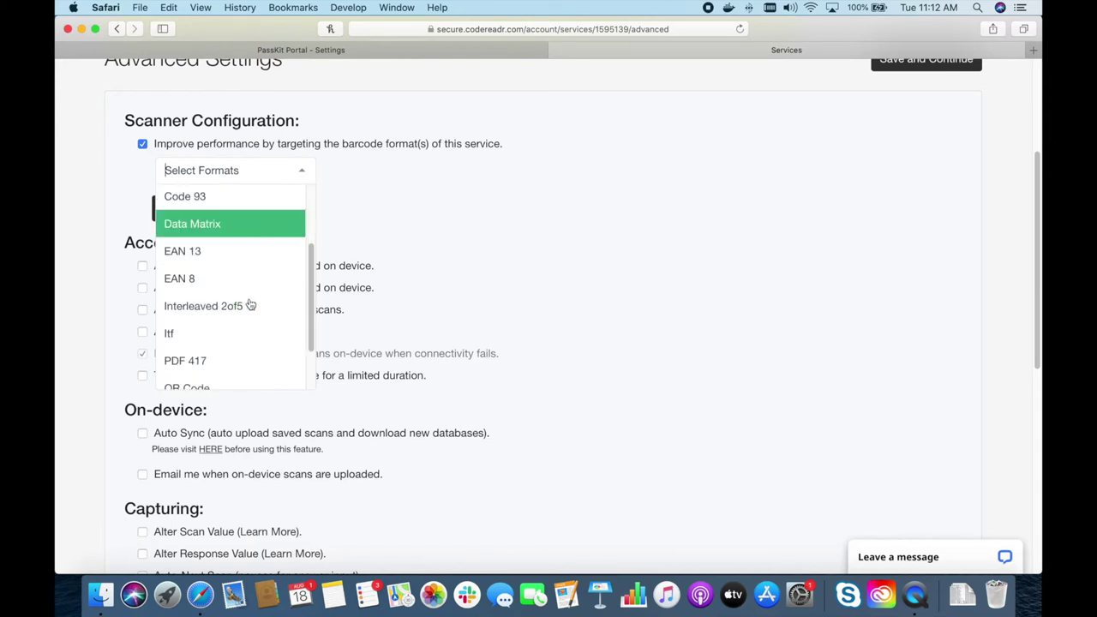
pyautogui.click(239, 353)
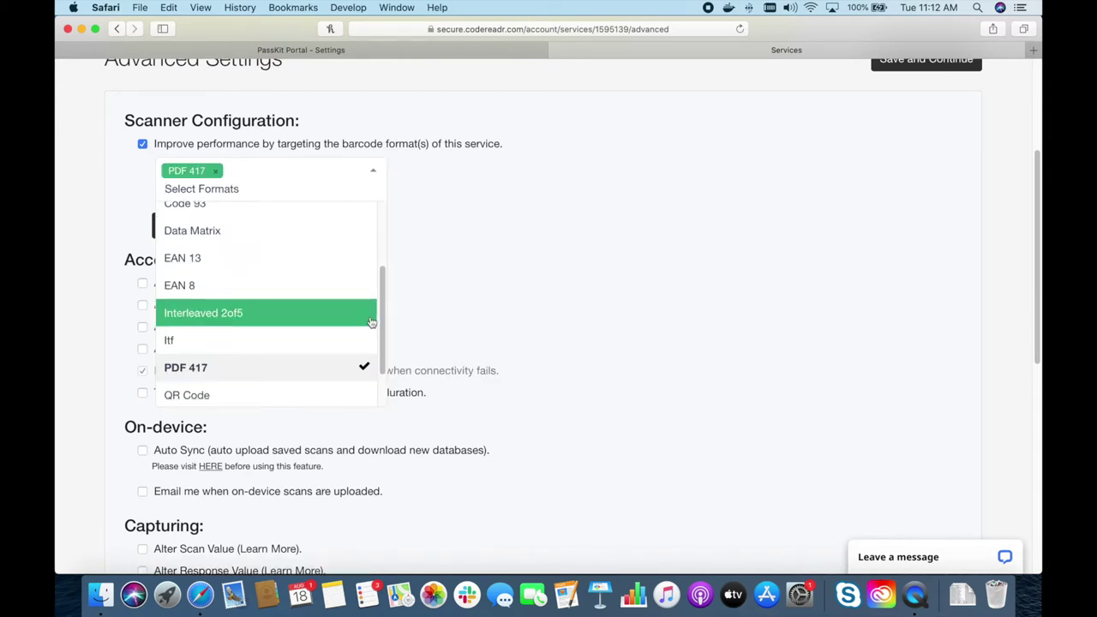
pyautogui.click(516, 237)
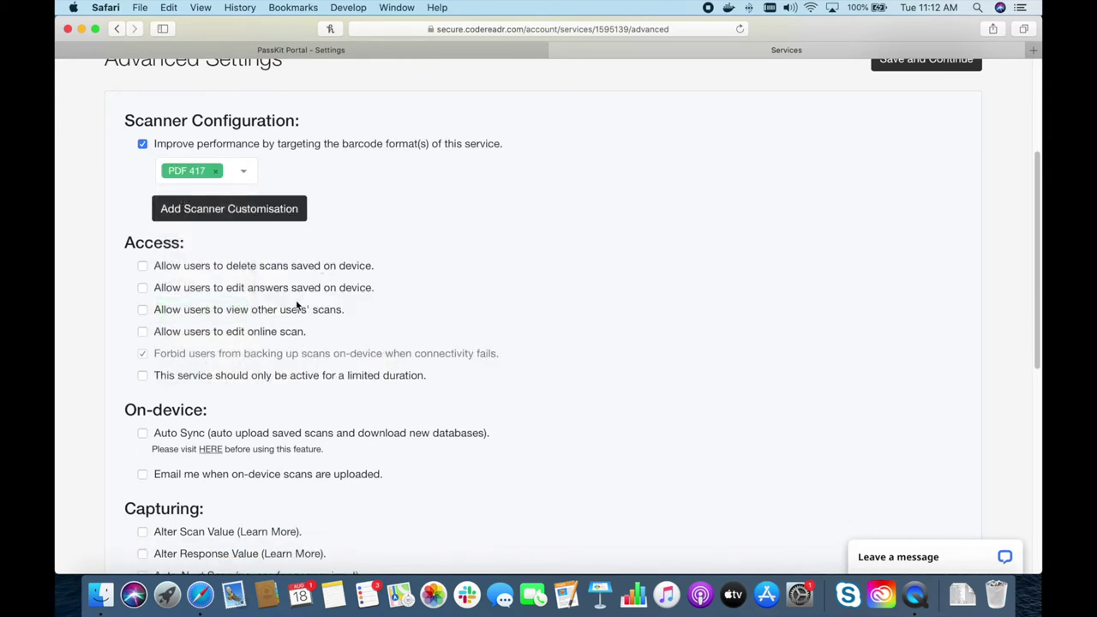
# Step: Collect device location with each scan, save the advanced settings, and open PassKit's Members list
pyautogui.scroll(-3, 536, 358)
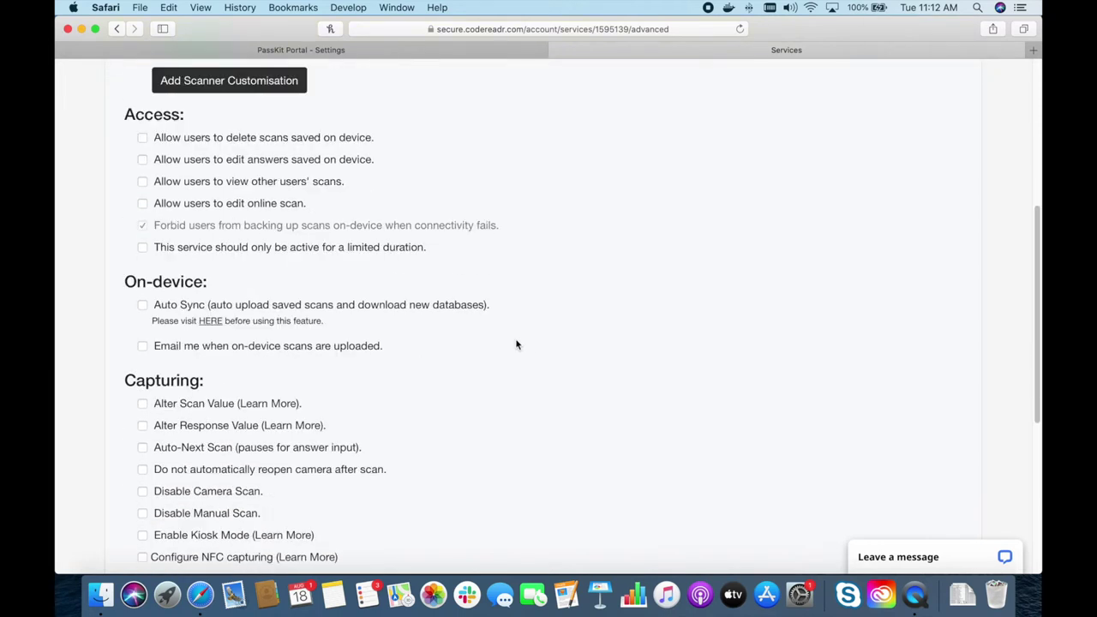
pyautogui.scroll(-4, 480, 417)
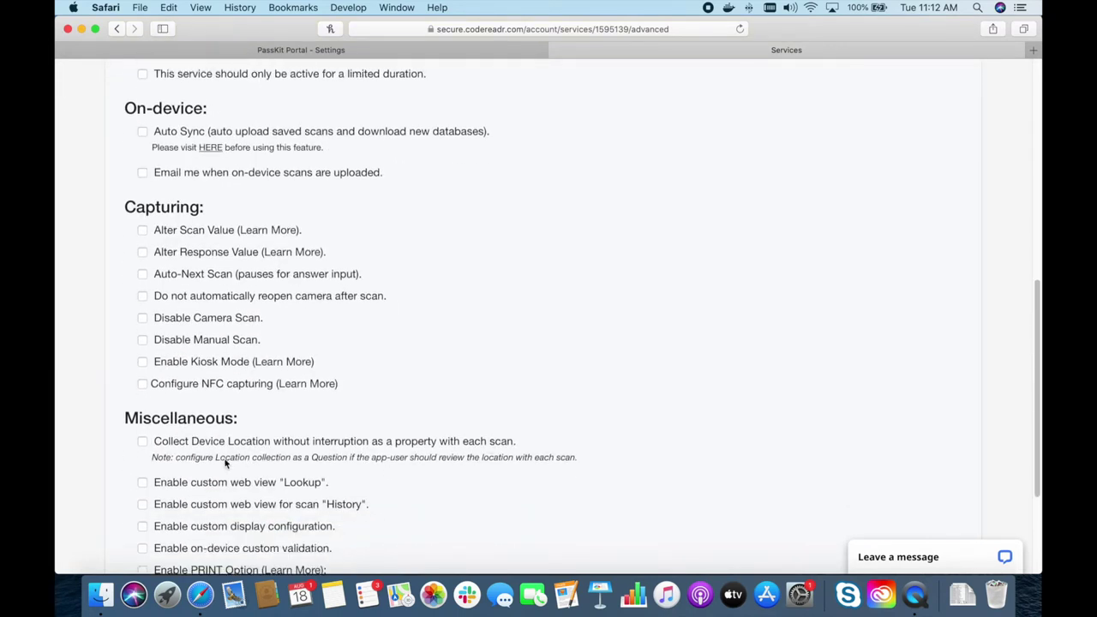
pyautogui.click(143, 442)
pyautogui.scroll(-5, 502, 246)
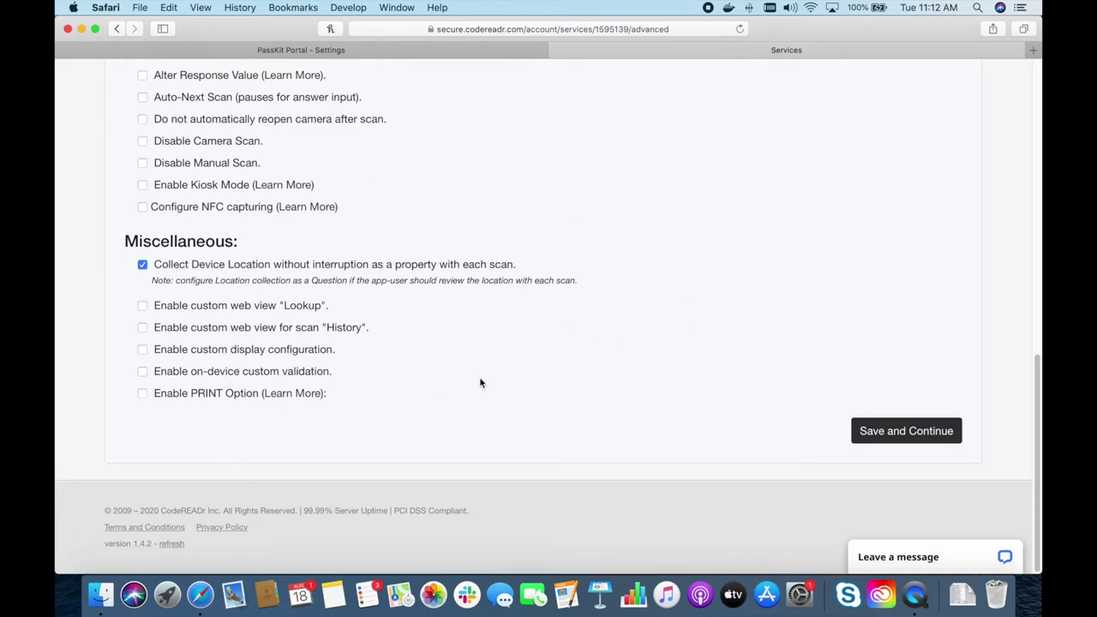
pyautogui.click(930, 441)
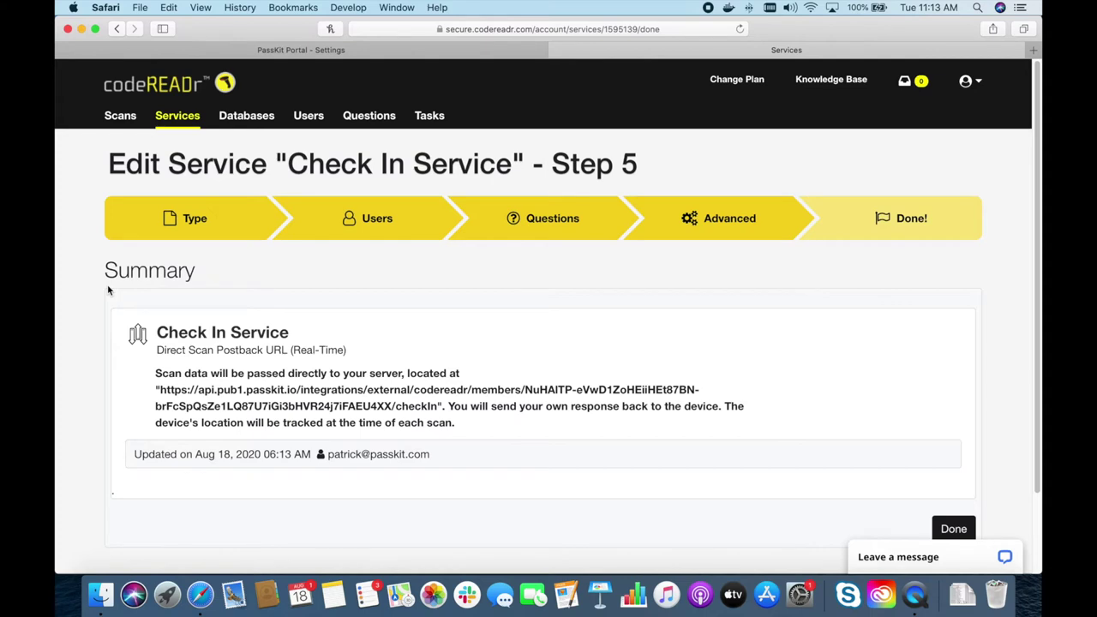
pyautogui.click(340, 52)
pyautogui.click(524, 81)
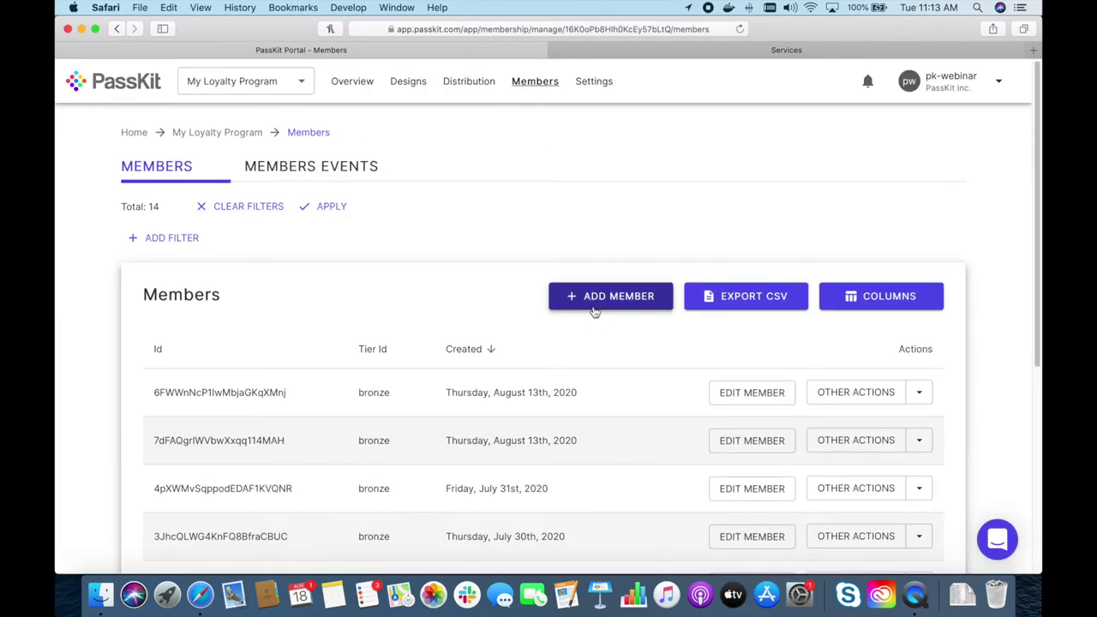
# Step: Add a new member to the program, entering the member's full name
pyautogui.click(592, 301)
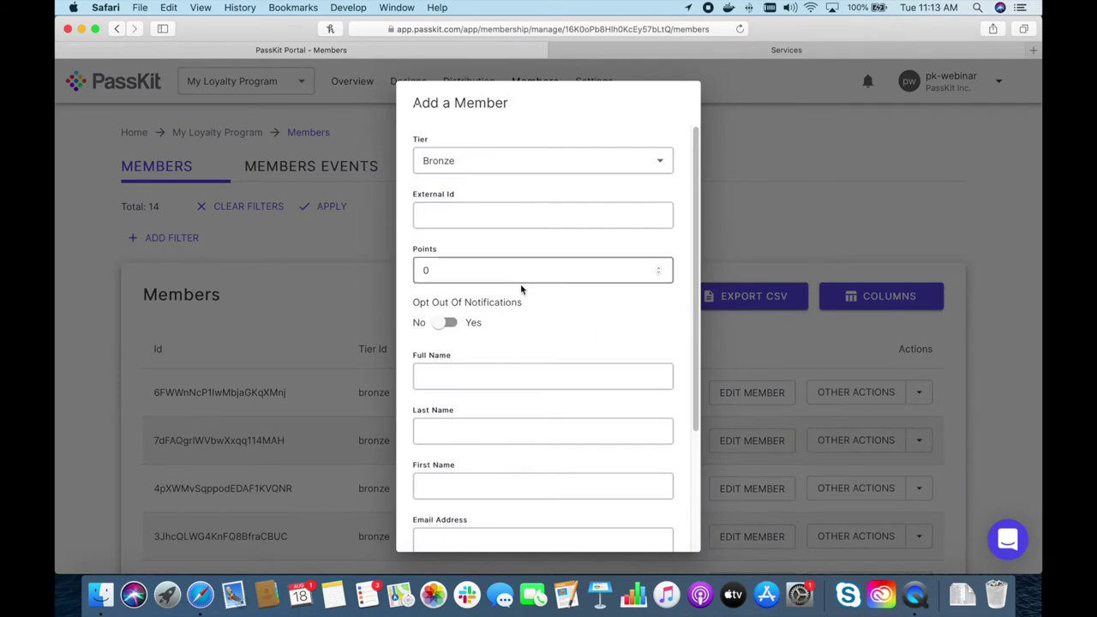
pyautogui.click(511, 369)
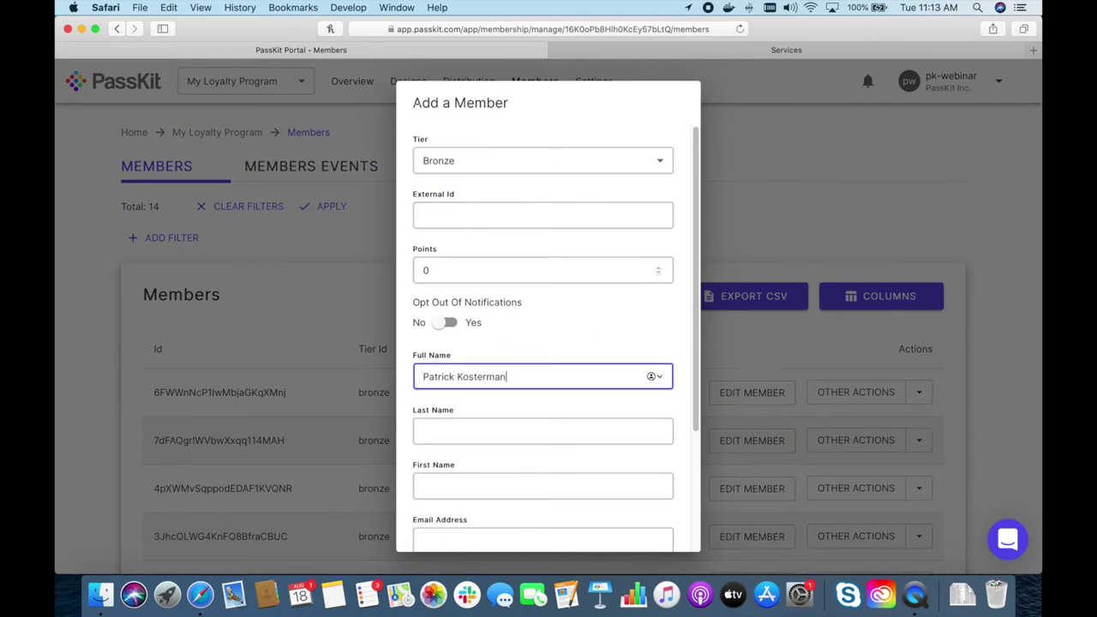
pyautogui.scroll(-3, 526, 385)
pyautogui.click(523, 533)
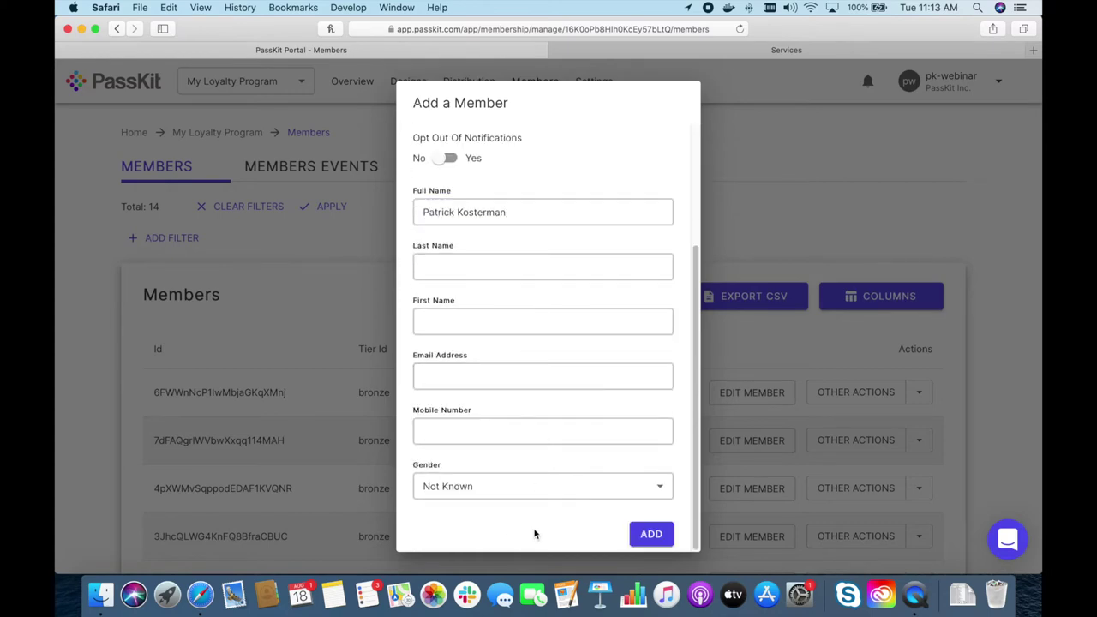
pyautogui.click(632, 537)
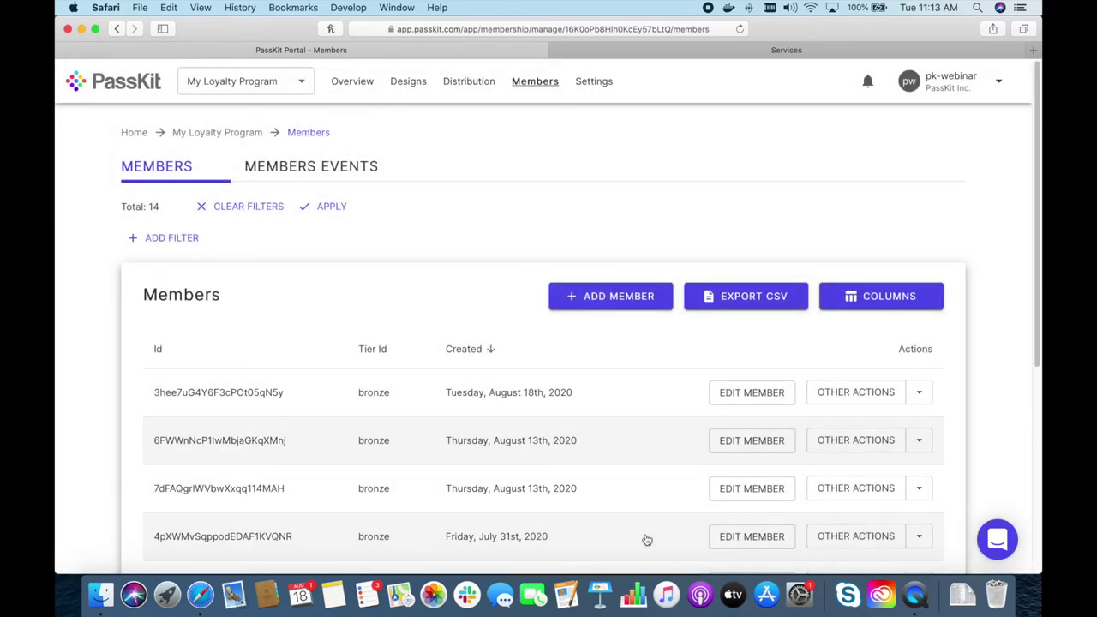
# Step: Open the new member's pass page and save the Android pass to Google Pay
pyautogui.click(919, 393)
pyautogui.click(872, 444)
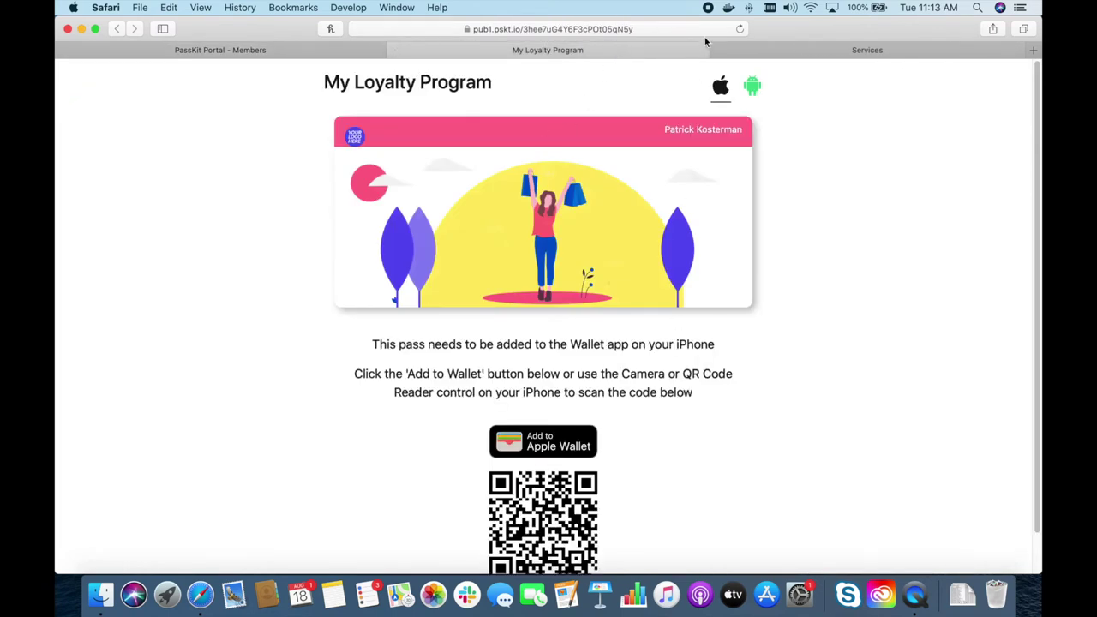
pyautogui.click(753, 89)
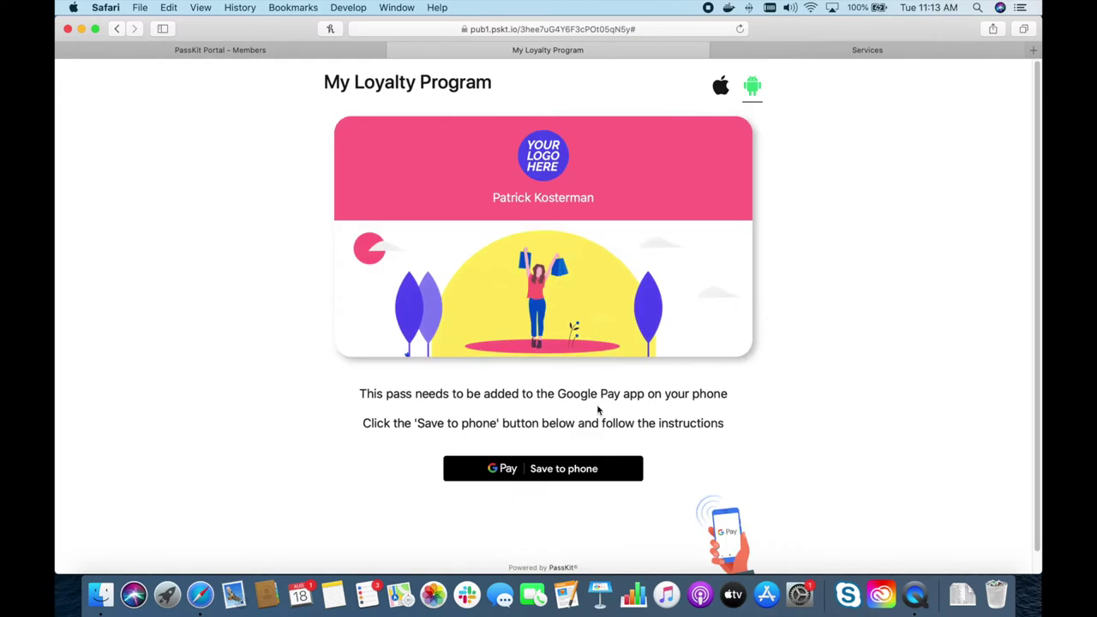
pyautogui.click(567, 471)
pyautogui.click(662, 347)
pyautogui.click(653, 344)
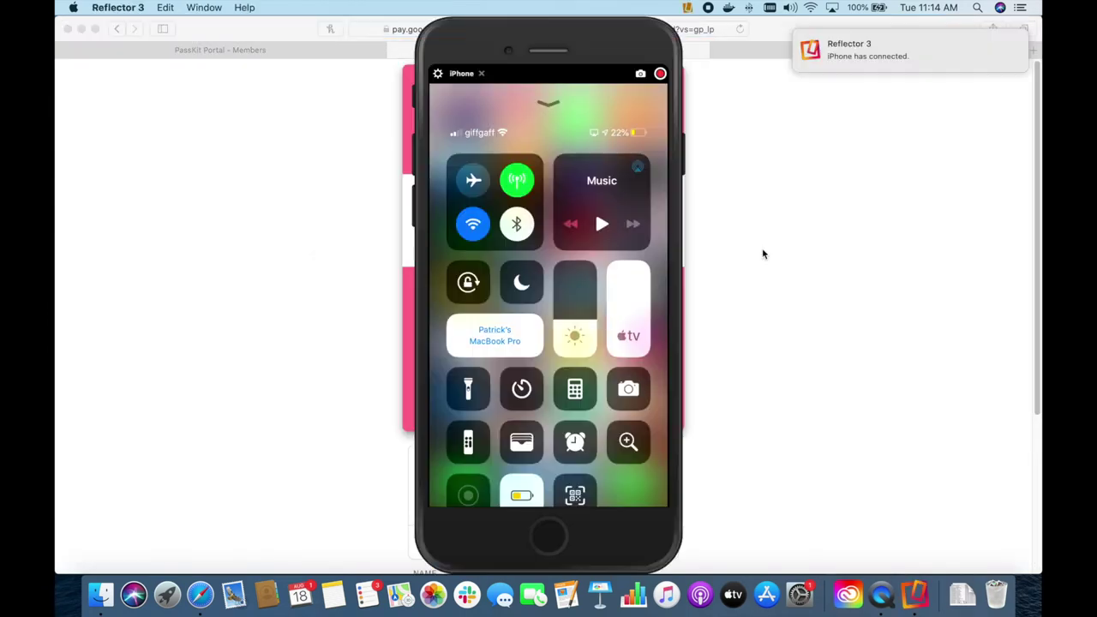
# Step: Move the iPhone mirror aside to scan the pass in codeREADr, then return to PassKit Members
pyautogui.moveTo(626, 54); pyautogui.dragTo(954, 56)
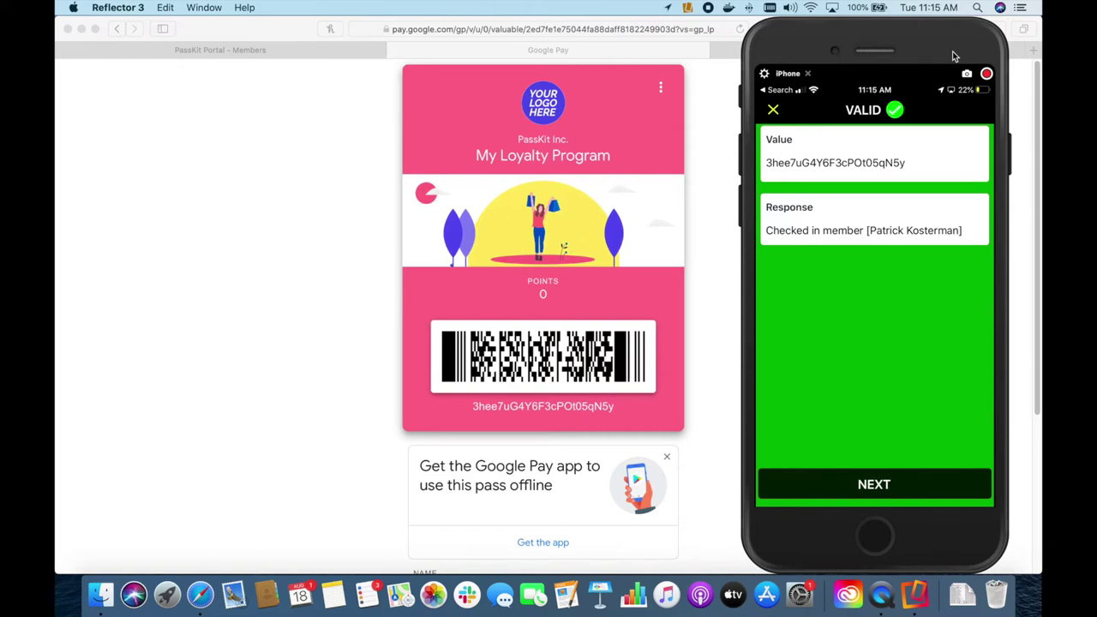
pyautogui.click(330, 52)
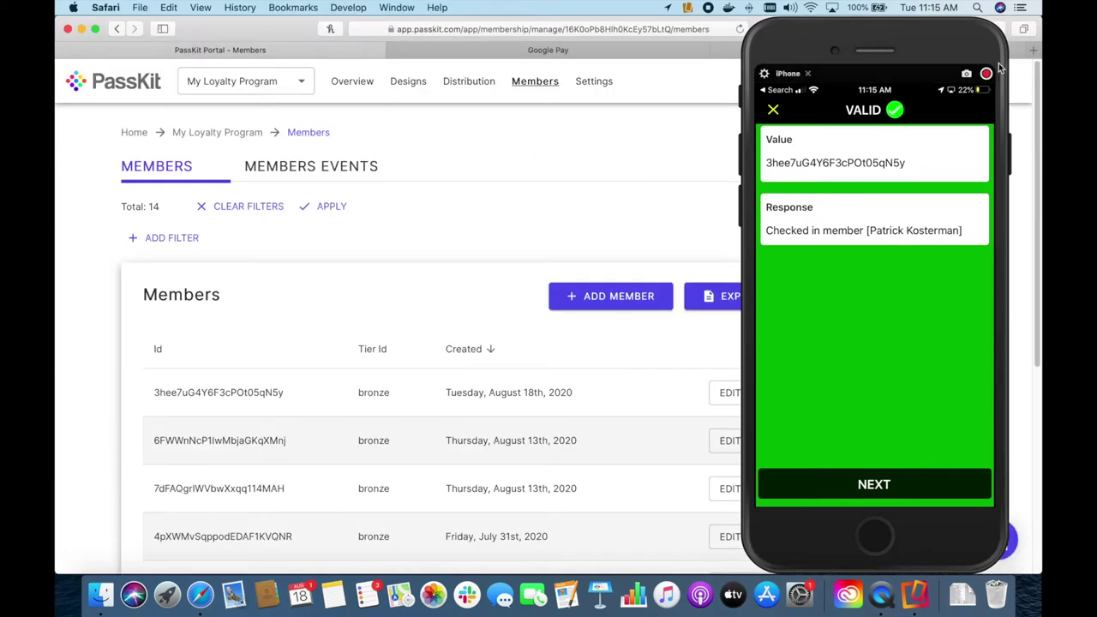
# Step: In the program's codeREADr integration, uncheck the Check In event and save
pyautogui.click(584, 84)
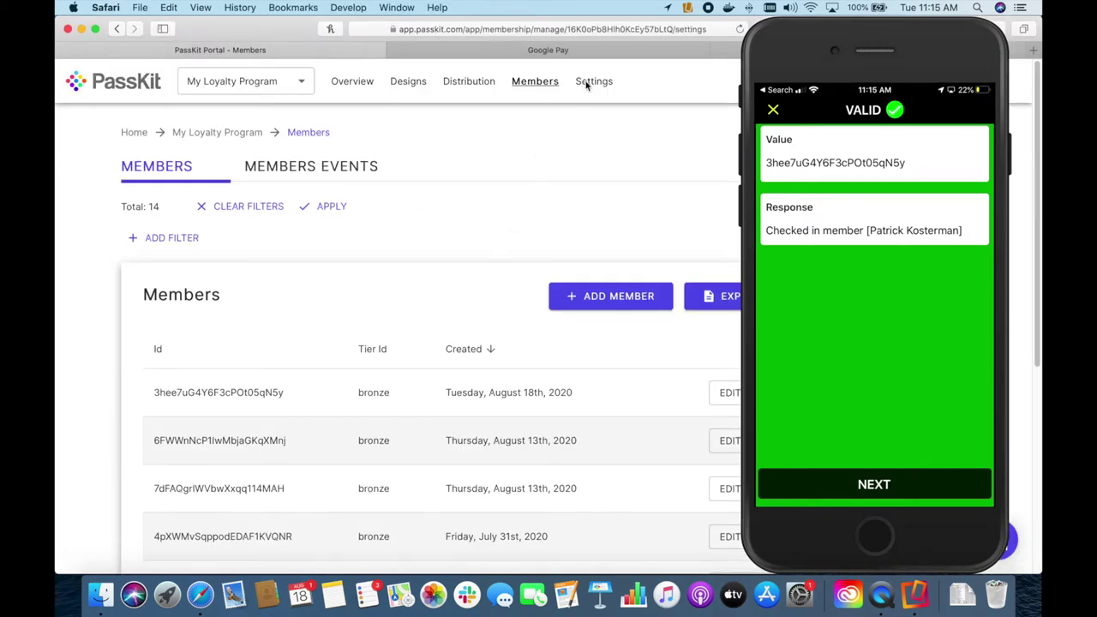
pyautogui.click(352, 205)
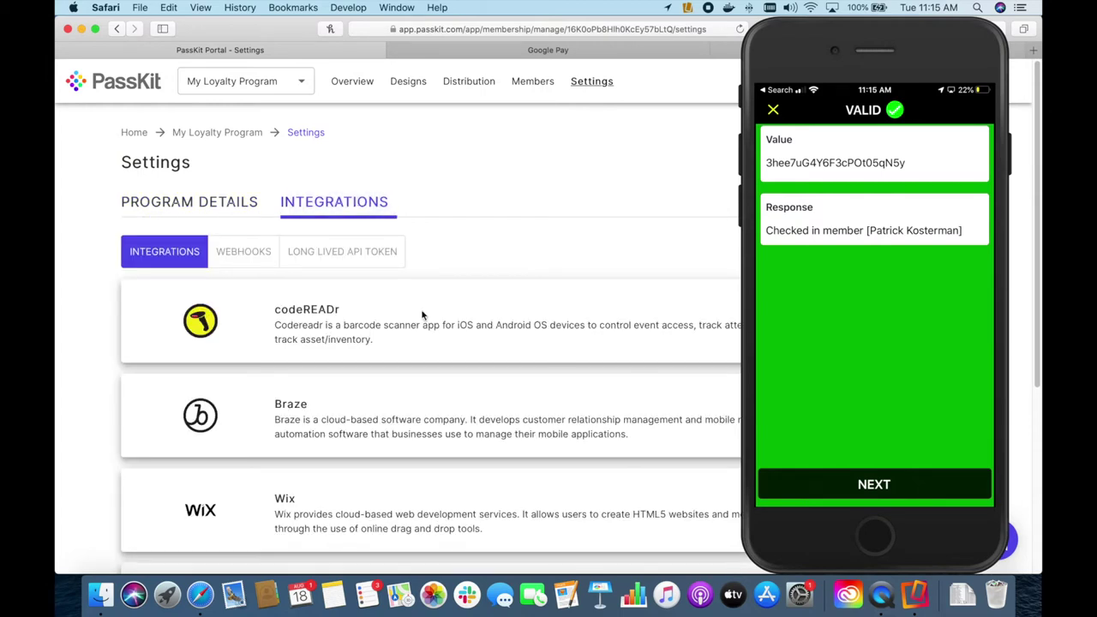
pyautogui.click(936, 41)
pyautogui.moveTo(935, 41); pyautogui.dragTo(698, 41)
pyautogui.click(914, 314)
pyautogui.click(914, 317)
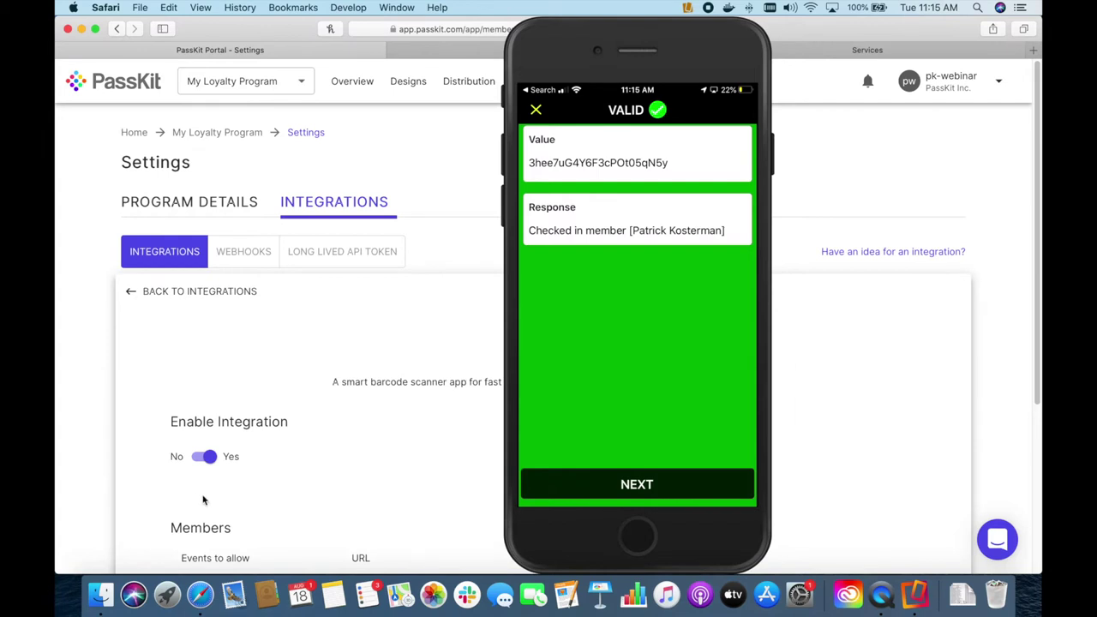
pyautogui.scroll(-3, 205, 501)
pyautogui.click(195, 358)
pyautogui.click(198, 530)
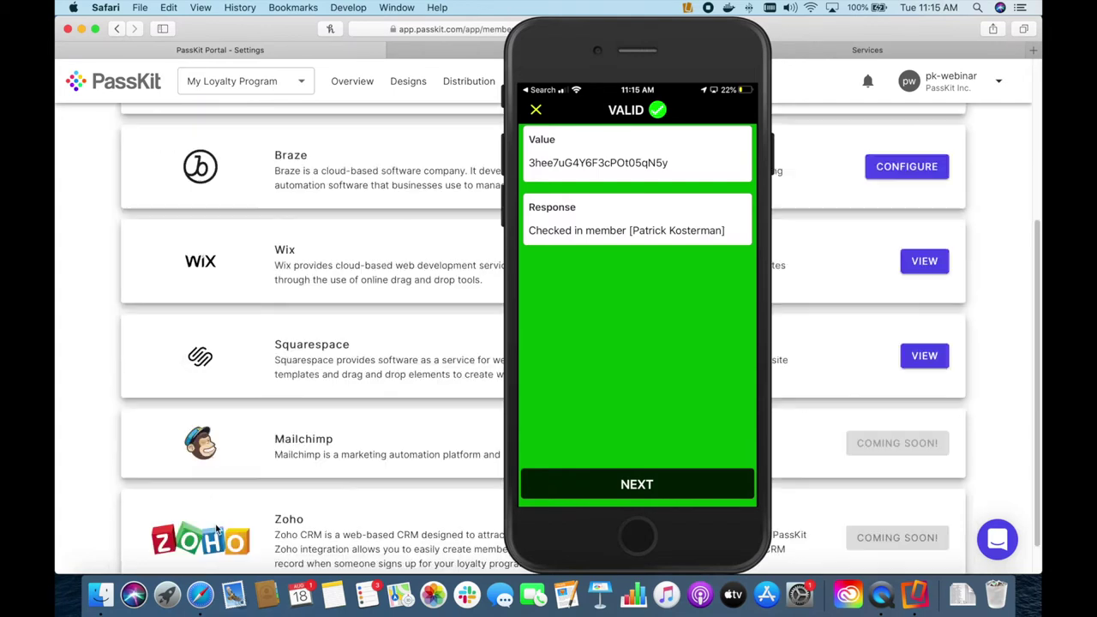
# Step: Show the Google Pay pass with the iPhone mirror moved aside for rescanning
pyautogui.click(485, 49)
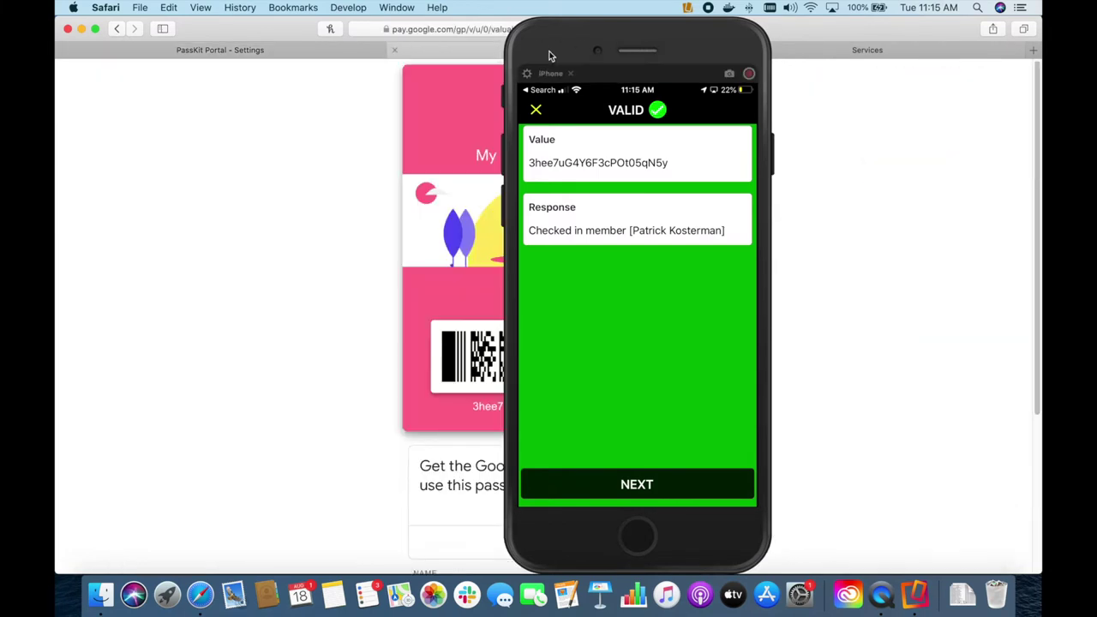
pyautogui.click(664, 38)
pyautogui.moveTo(679, 57); pyautogui.dragTo(931, 41)
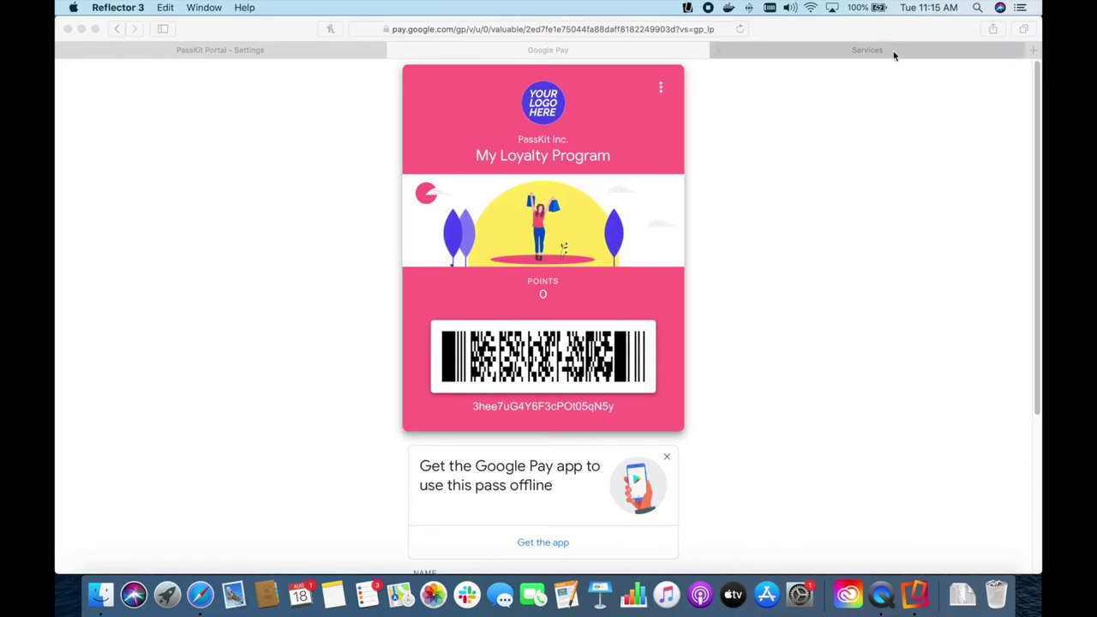
pyautogui.click(930, 51)
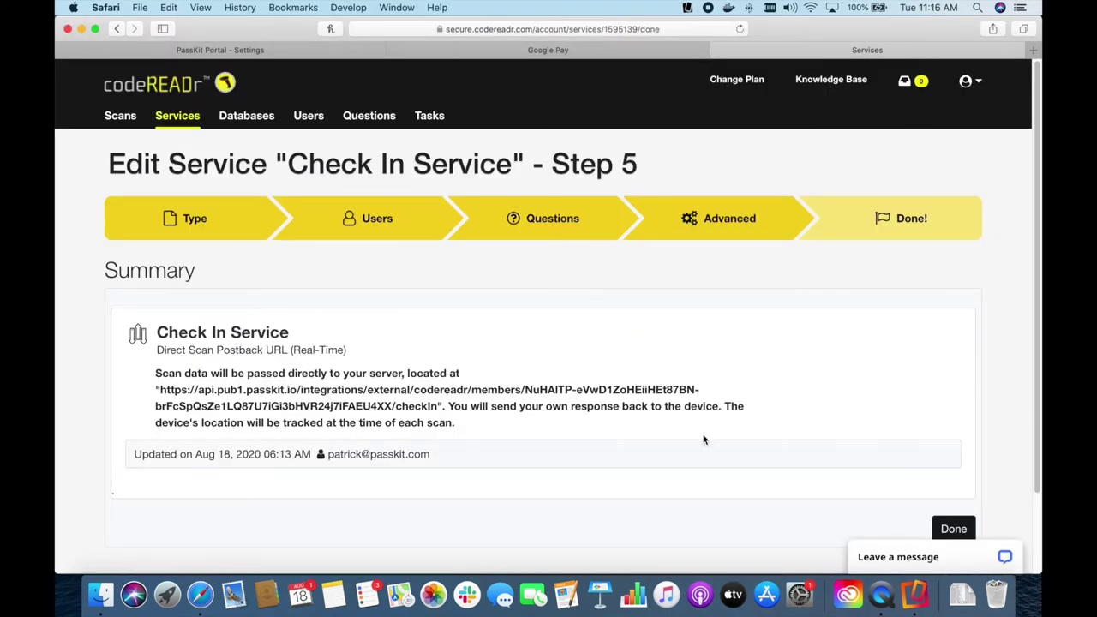
# Step: Finish the Check In Service and start a new Scan to Third Party Server service
pyautogui.scroll(-3, 463, 400)
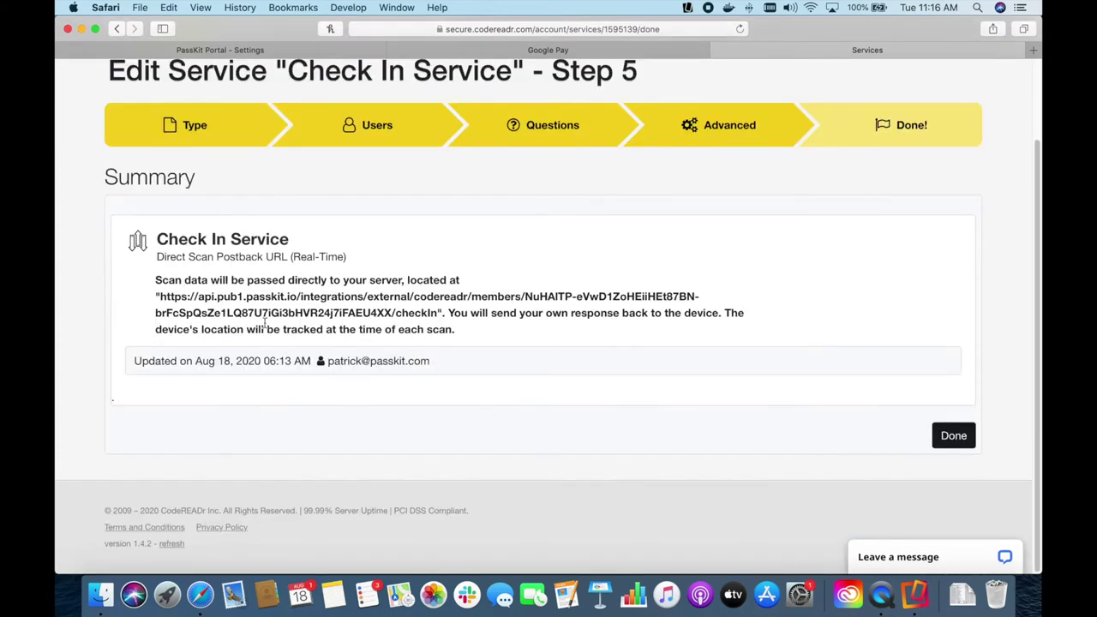
pyautogui.click(954, 436)
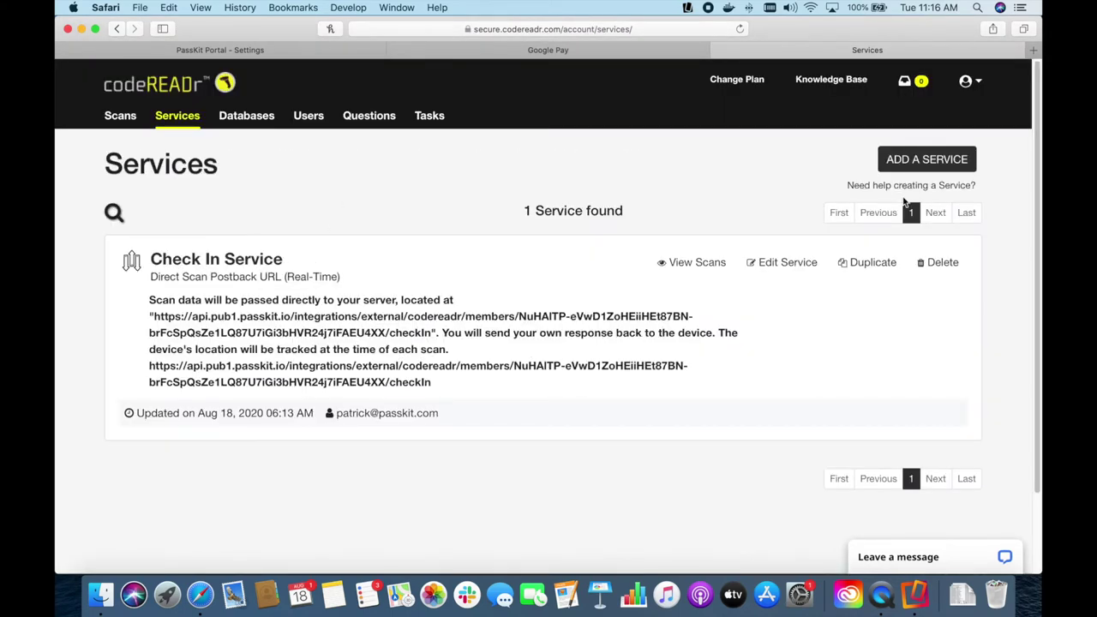
pyautogui.click(927, 160)
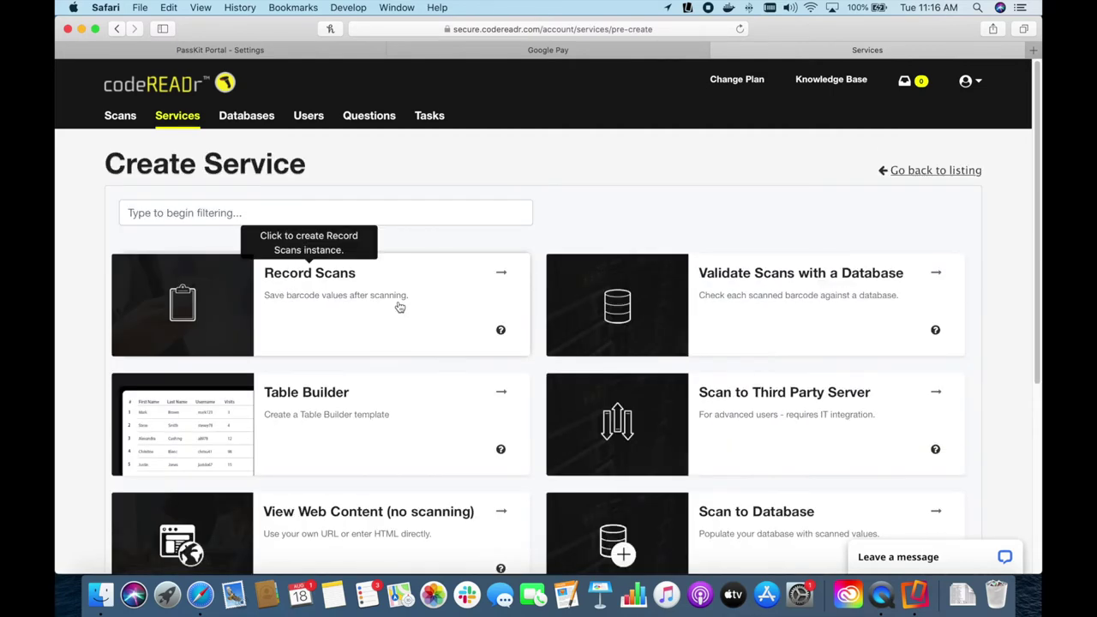
pyautogui.click(803, 404)
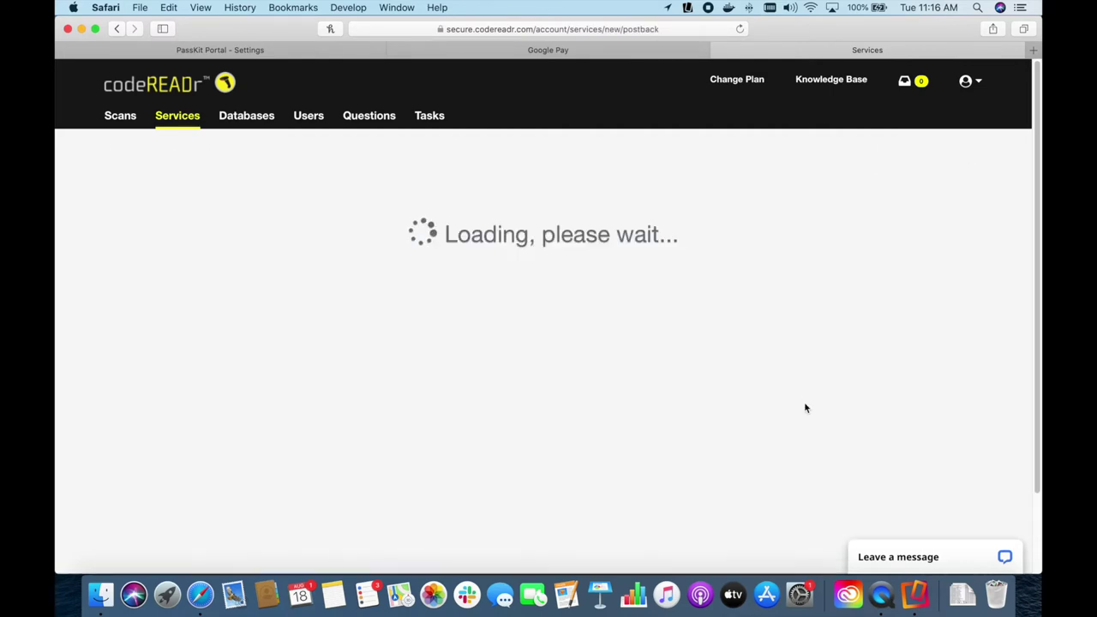
# Step: Reopen PassKit's codeREADr integration details showing the member event URLs
pyautogui.click(310, 53)
pyautogui.scroll(5, 936, 371)
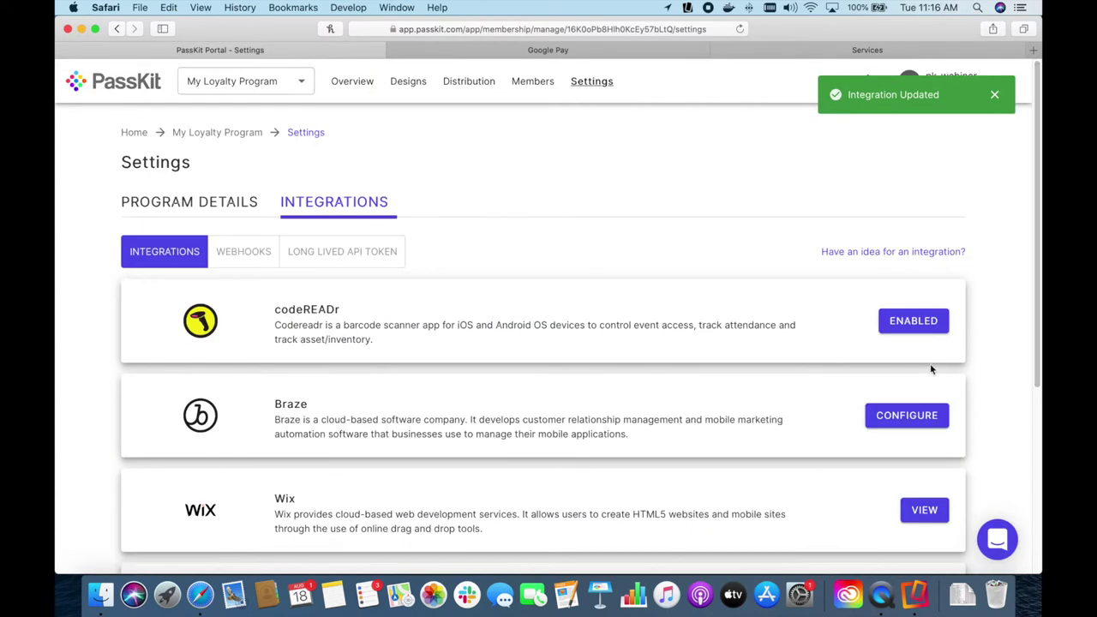
pyautogui.click(915, 320)
pyautogui.scroll(-5, 435, 399)
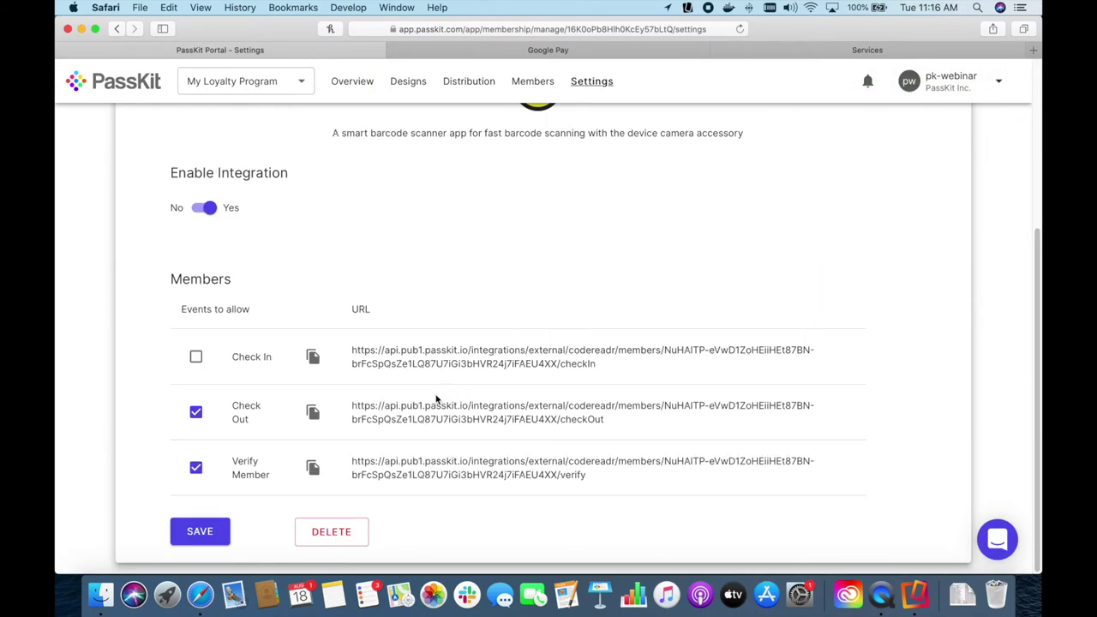
# Step: Create a codeREADr service posting to PassKit's Verify Member URL, skipping codeREADr's server
pyautogui.click(315, 470)
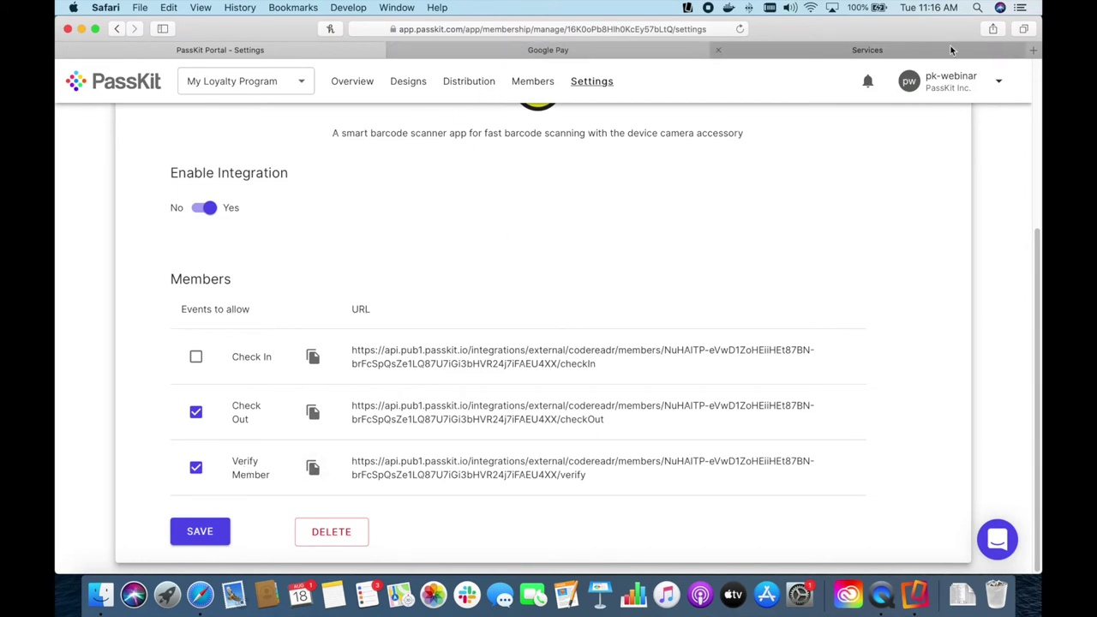
pyautogui.click(950, 50)
pyautogui.click(268, 359)
pyautogui.press('super+v')
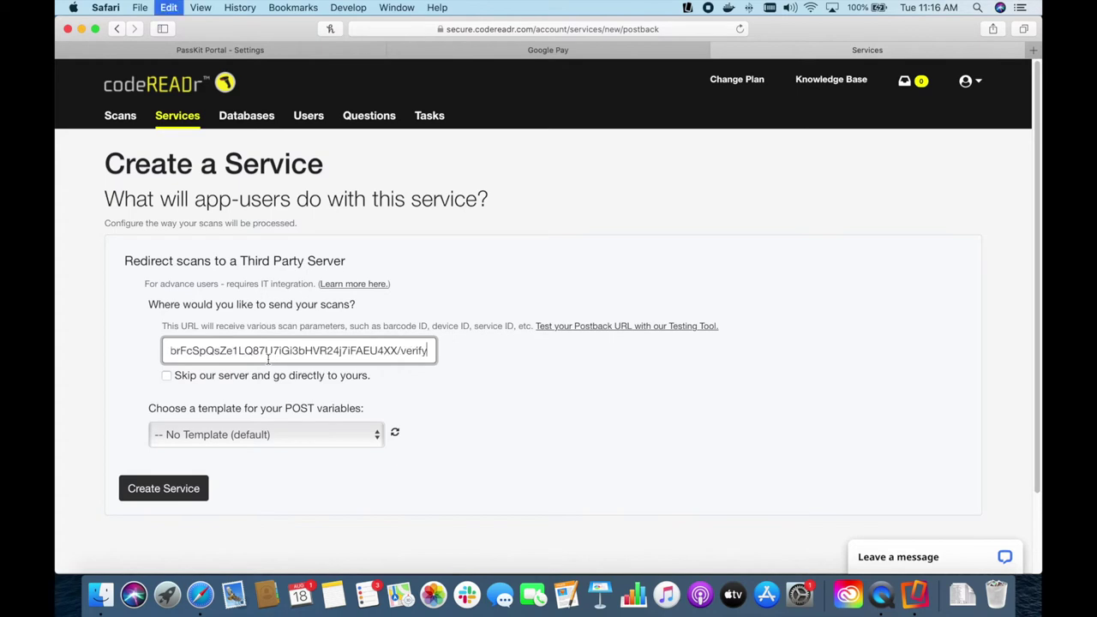
pyautogui.click(166, 375)
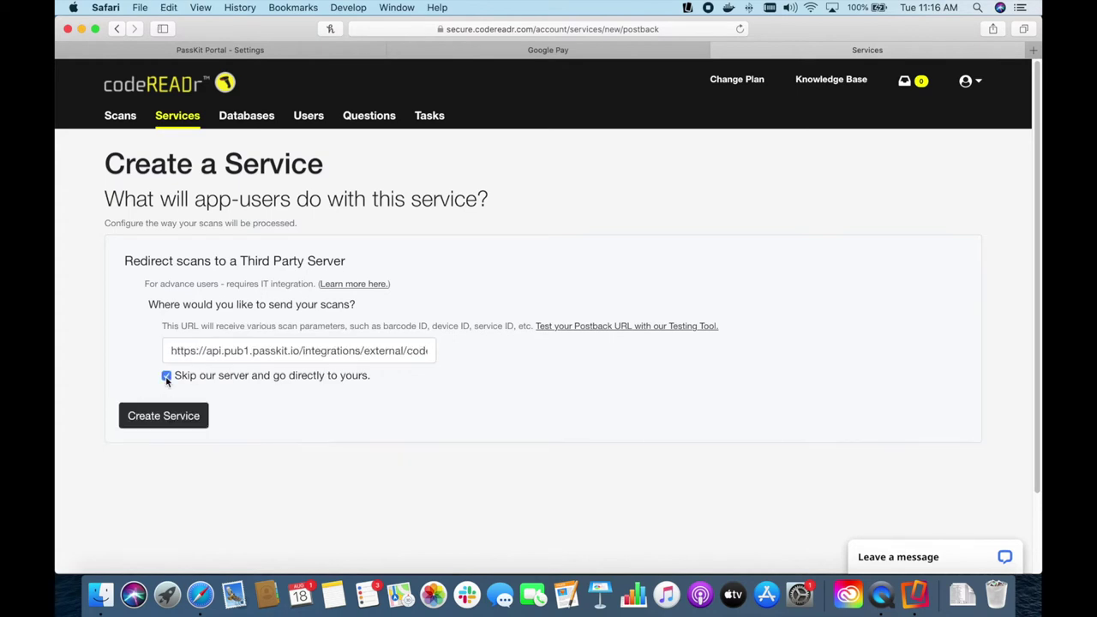
pyautogui.click(168, 428)
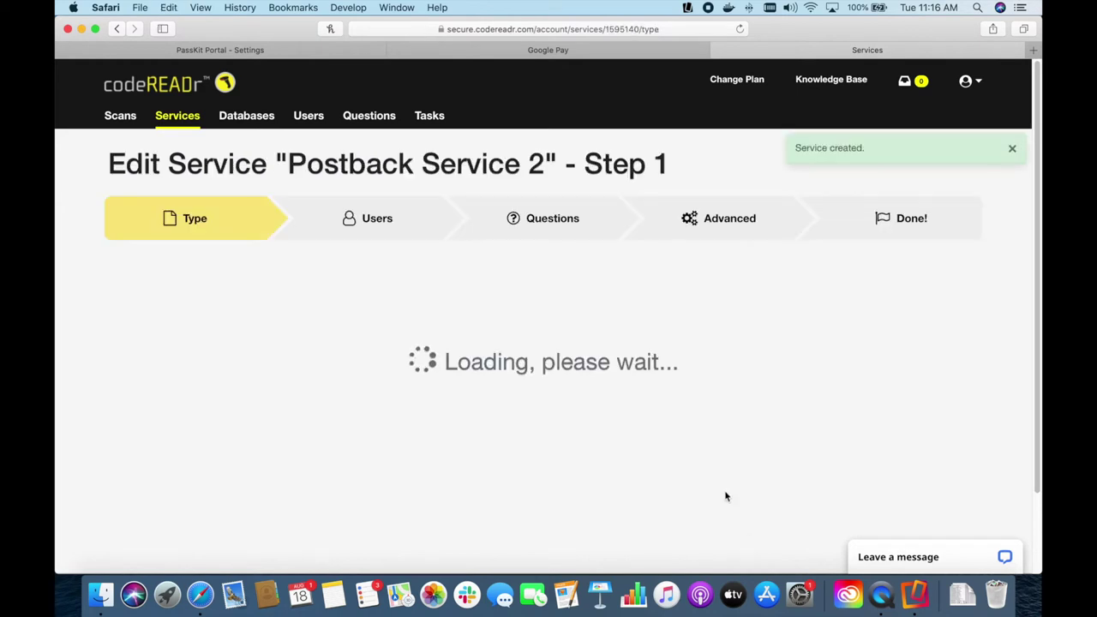
# Step: Name the service 'Verify Member for Discount', describe it as verifying members for purchase discounts, and save
pyautogui.tripleClick(305, 396)
pyautogui.write('V')
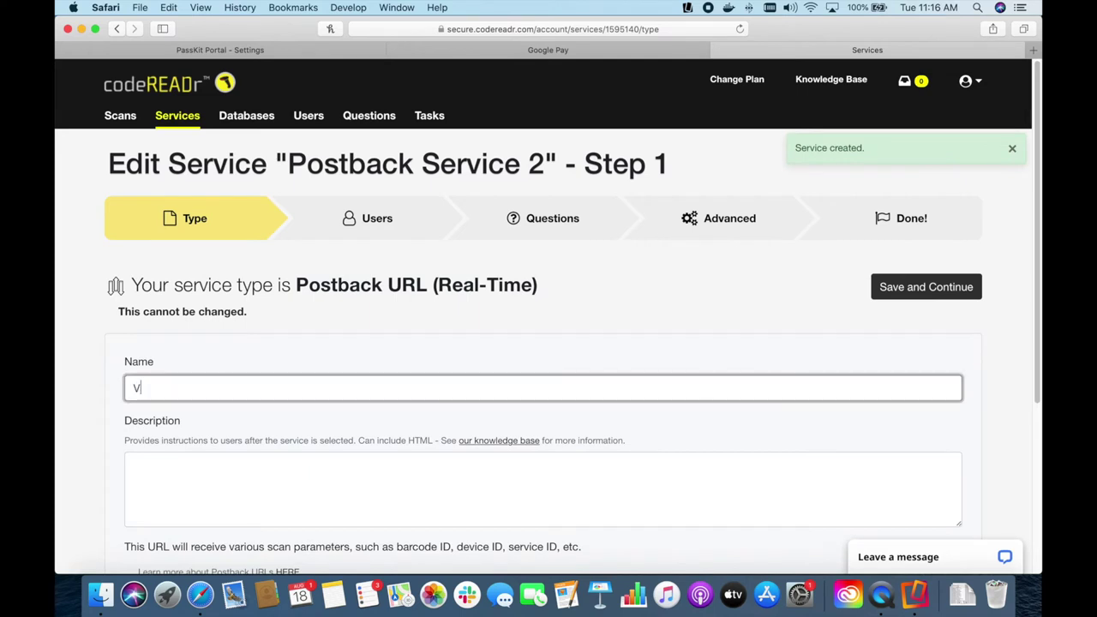
pyautogui.write('erify Member for Discount')
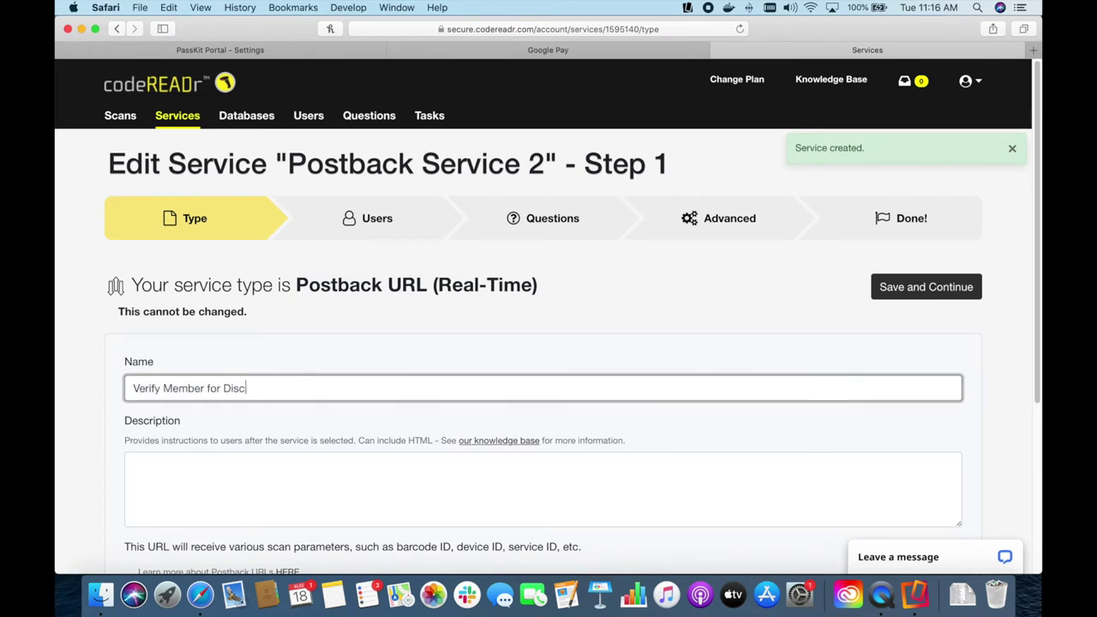
pyautogui.click(134, 464)
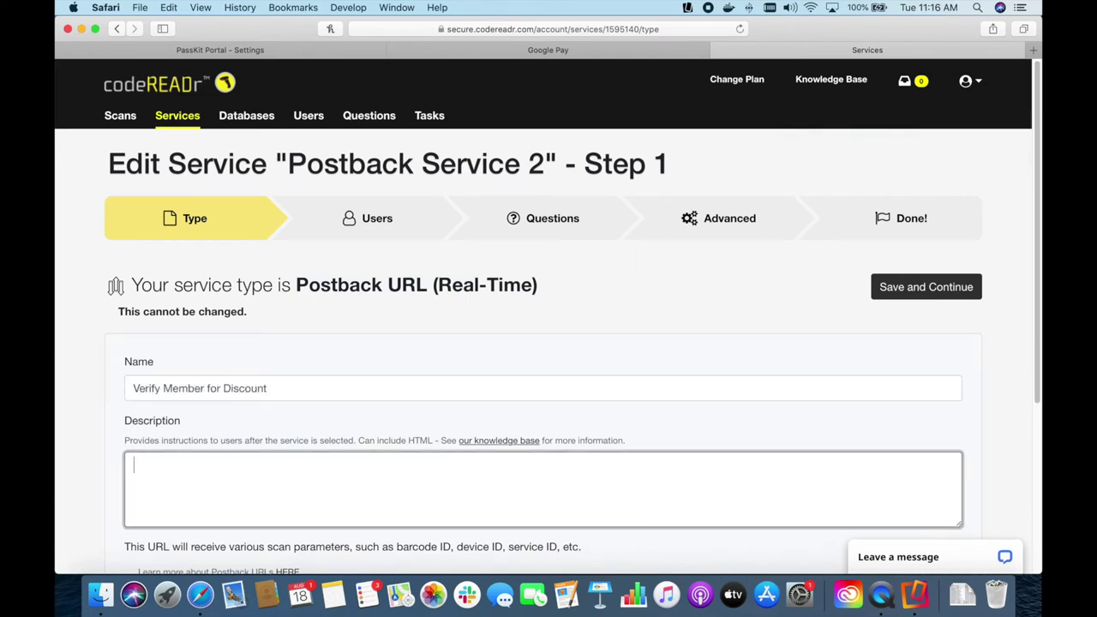
pyautogui.write('Used to verify members f')
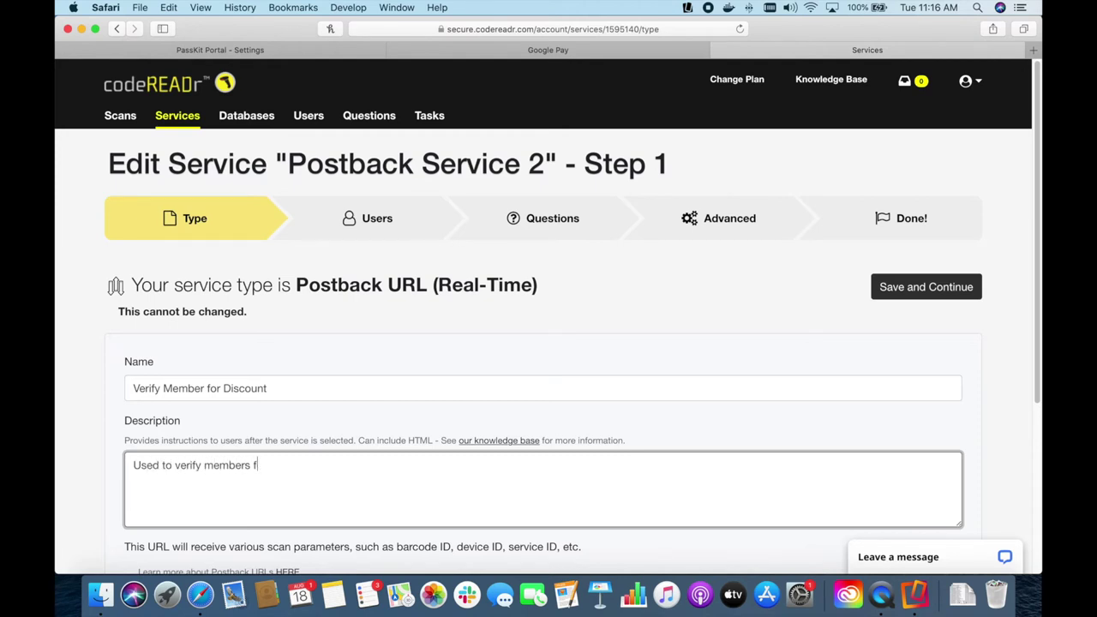
pyautogui.write('or additional discount upon purchase')
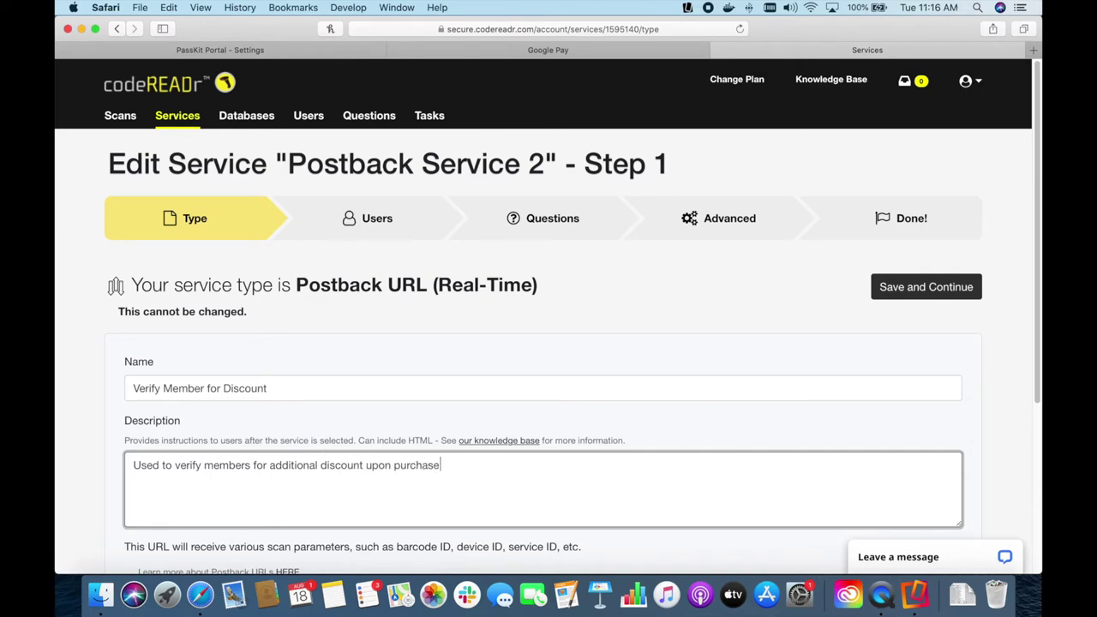
pyautogui.scroll(-5, 582, 327)
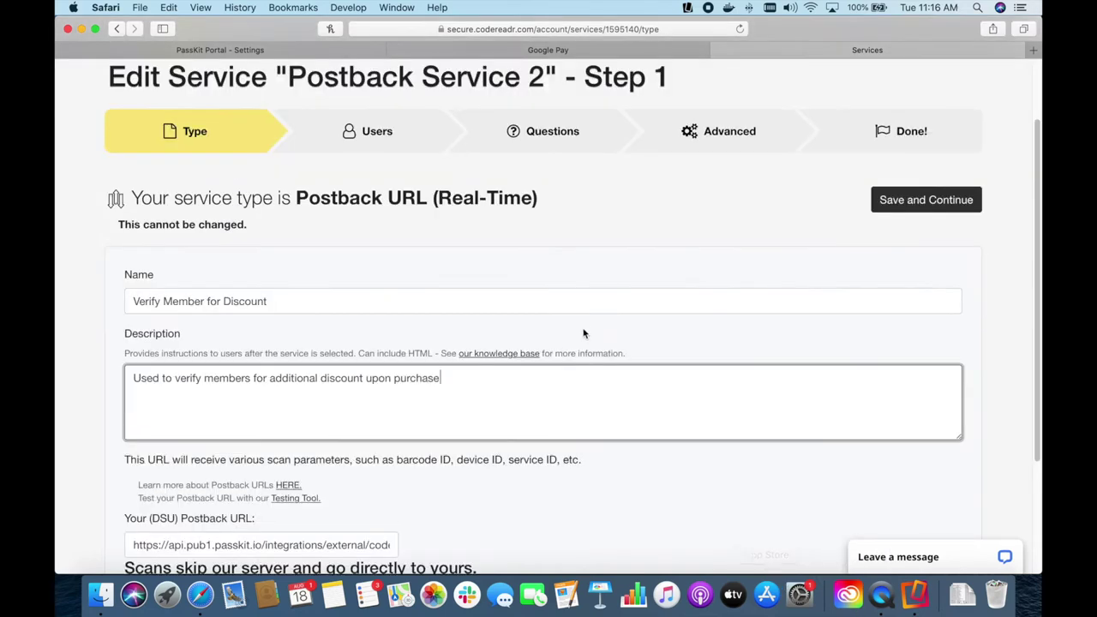
pyautogui.click(916, 433)
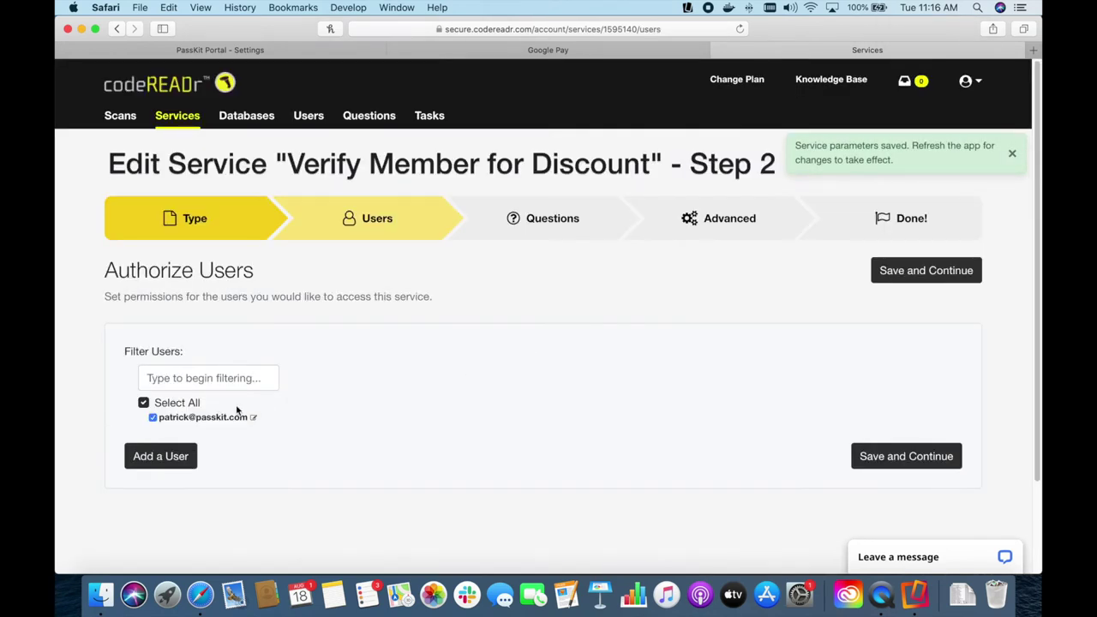
# Step: Save user access for Verify Member for Discount and look through the Questions list
pyautogui.click(910, 452)
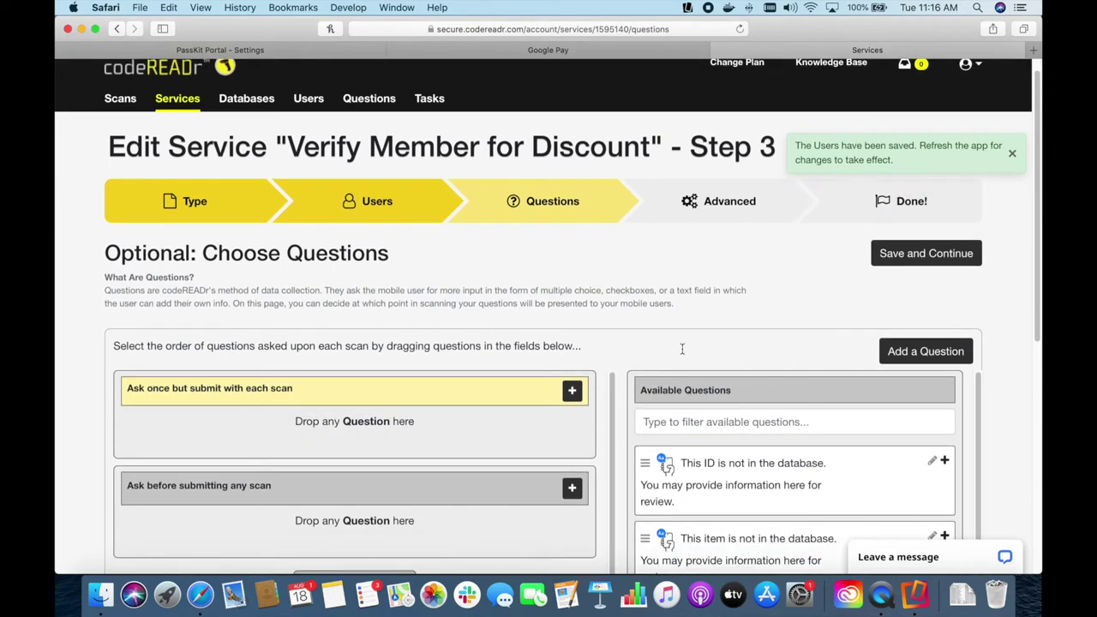
pyautogui.scroll(-3, 681, 347)
pyautogui.scroll(-5, 786, 317)
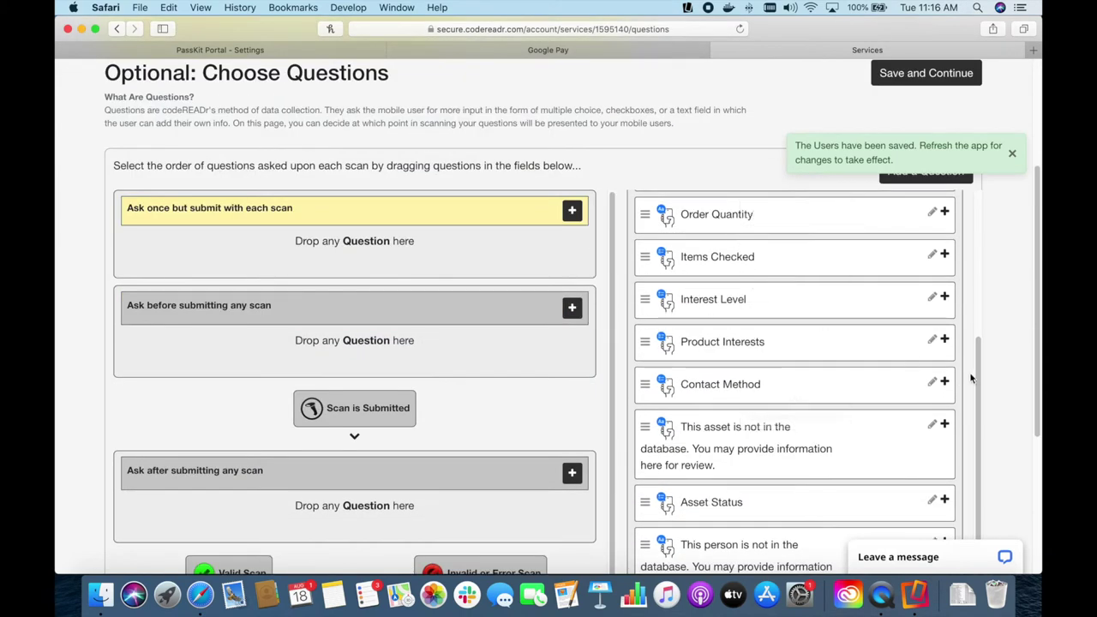
pyautogui.scroll(-3, 784, 411)
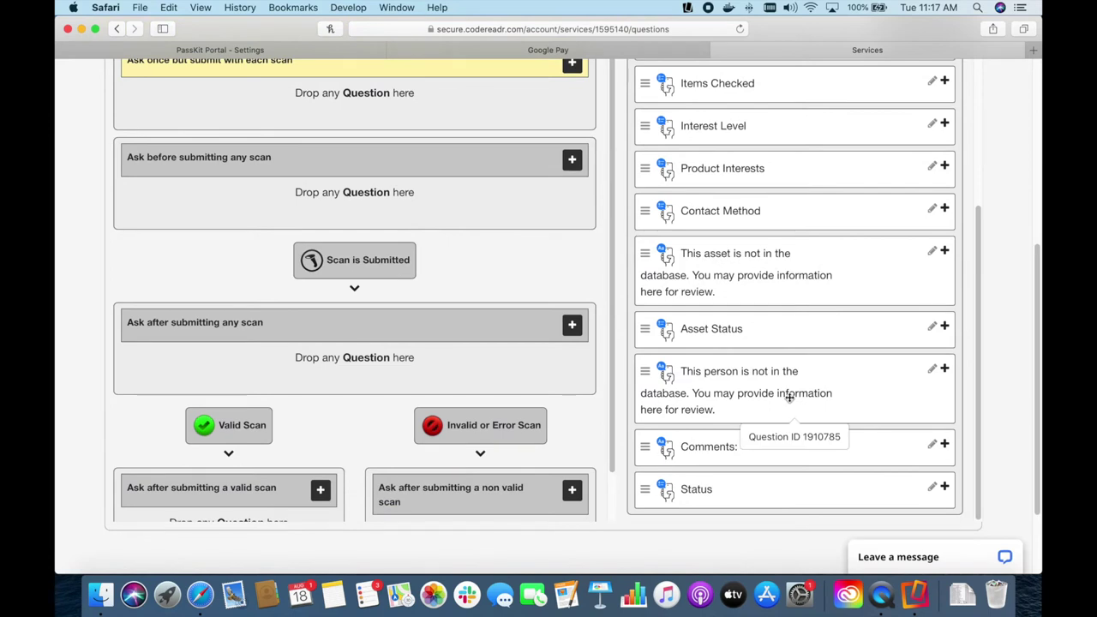
pyautogui.scroll(5, 802, 403)
pyautogui.scroll(1, 816, 409)
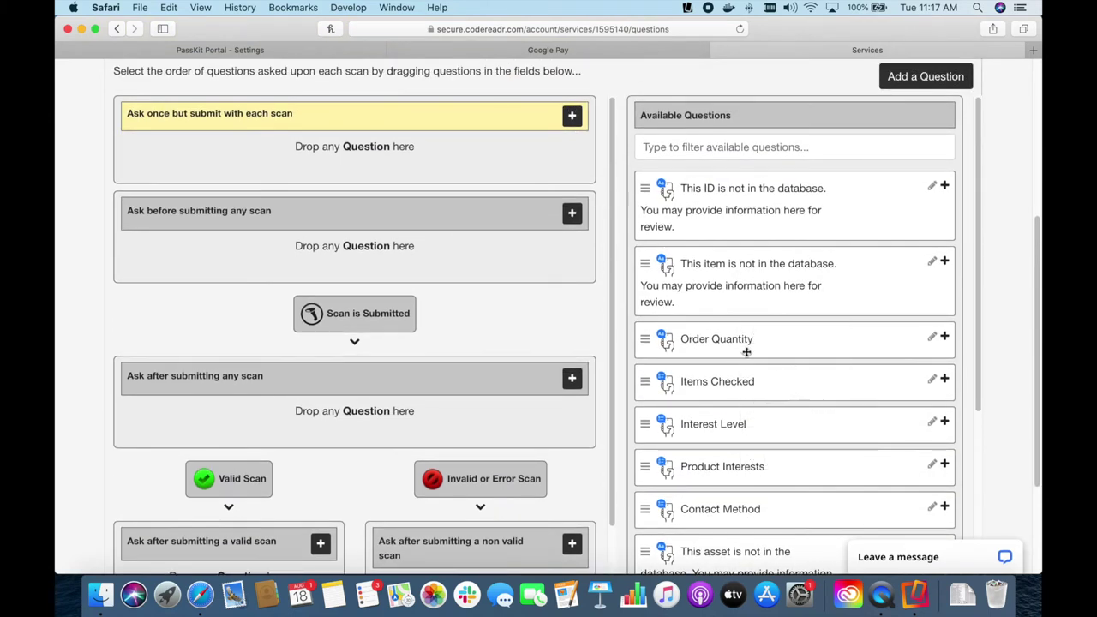
pyautogui.scroll(2, 818, 377)
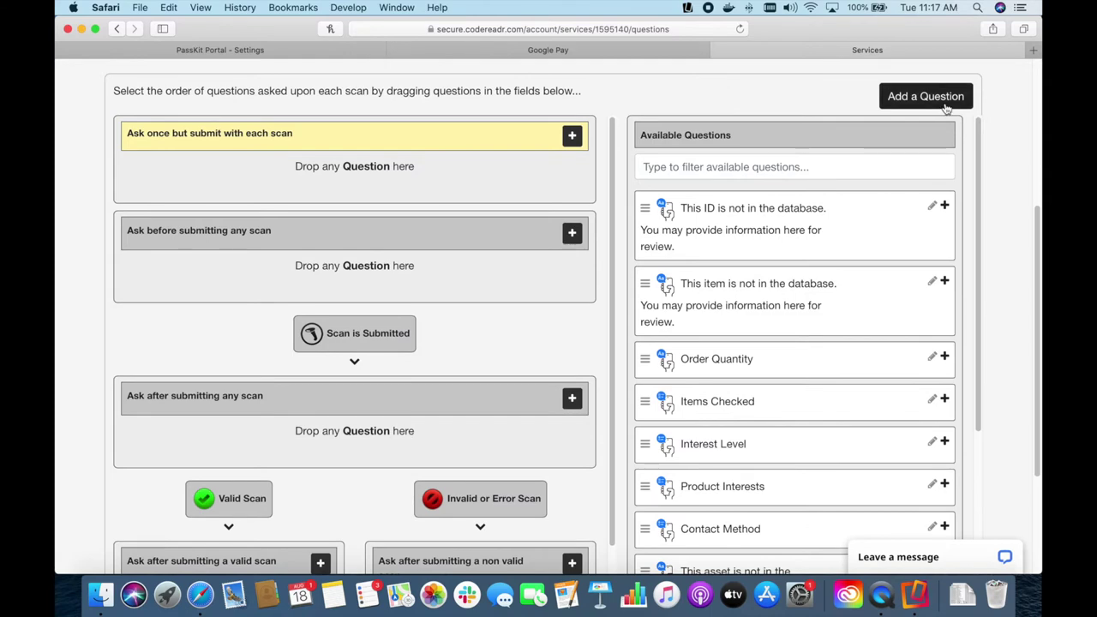
# Step: Start a new codeREADr question with the text 'What is the total bill amount?'
pyautogui.click(945, 104)
pyautogui.click(401, 287)
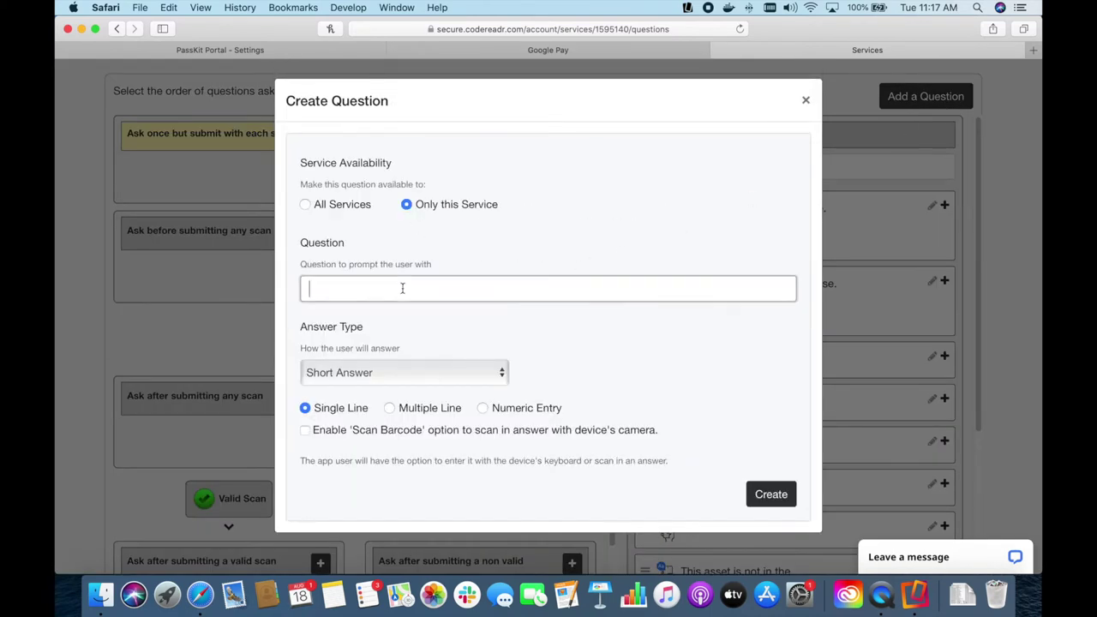
pyautogui.write('What i')
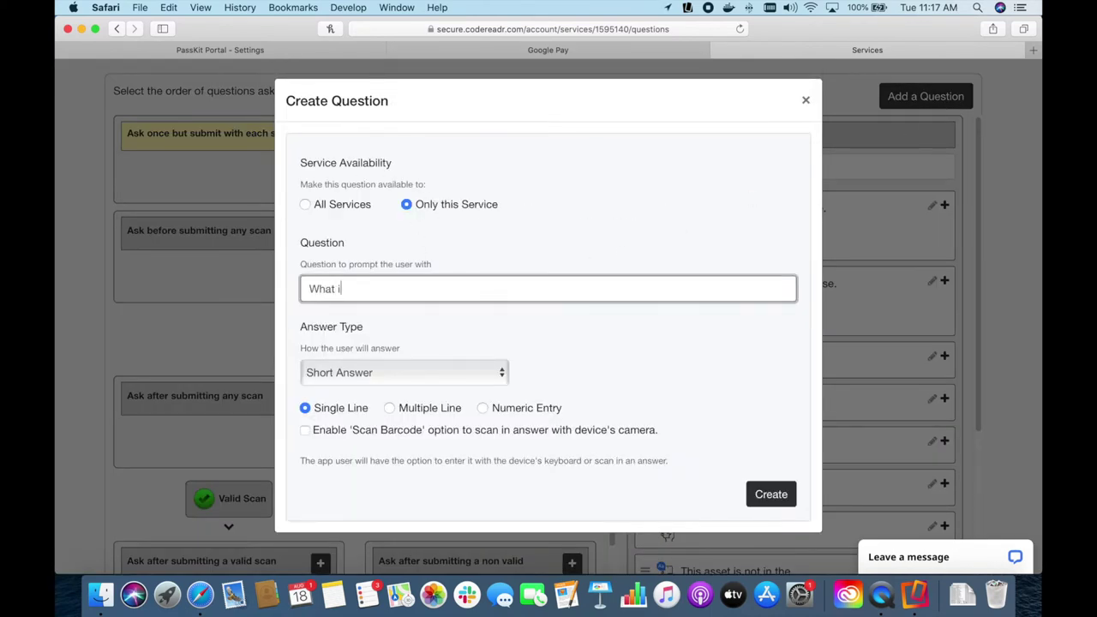
pyautogui.write('s the total bill amount?')
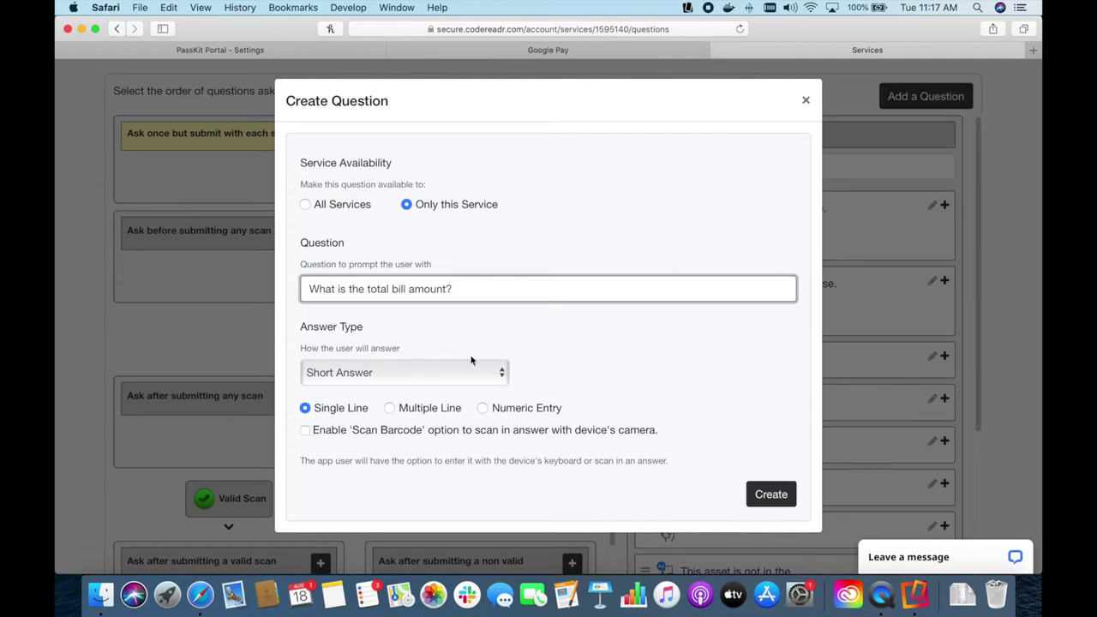
# Step: Keep Short Answer, switch the answer to Numeric Entry, and create the question
pyautogui.click(361, 373)
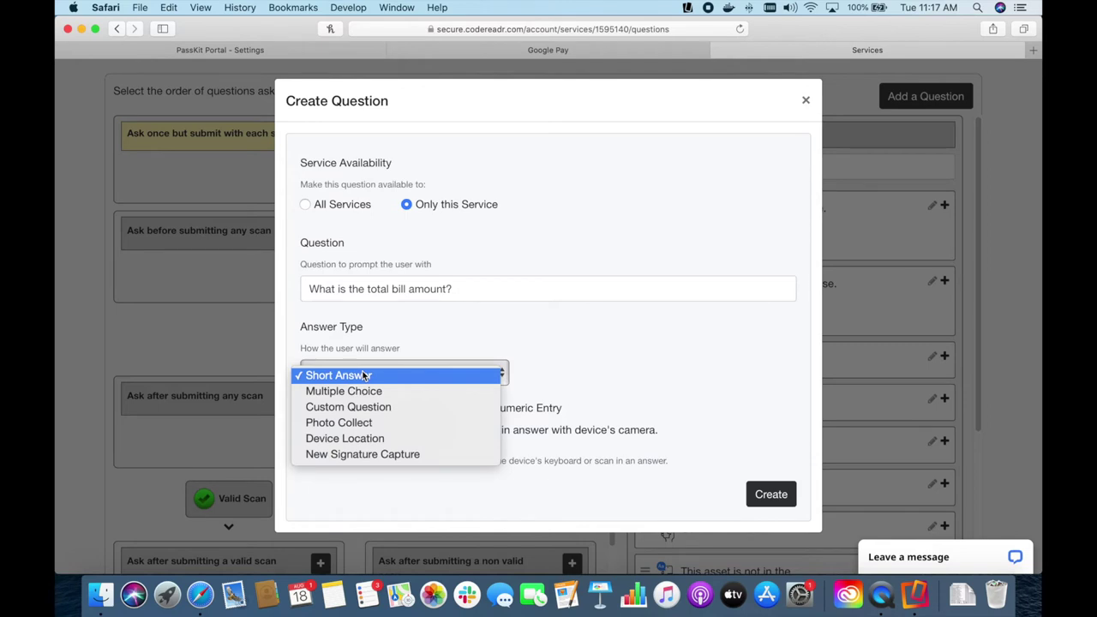
pyautogui.click(451, 348)
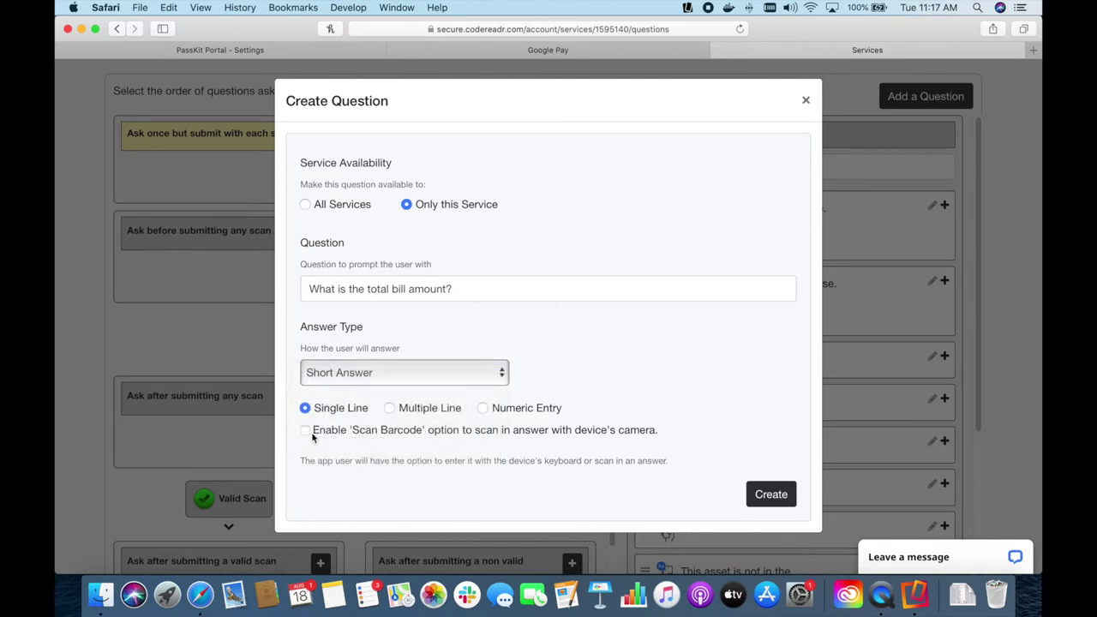
pyautogui.click(377, 373)
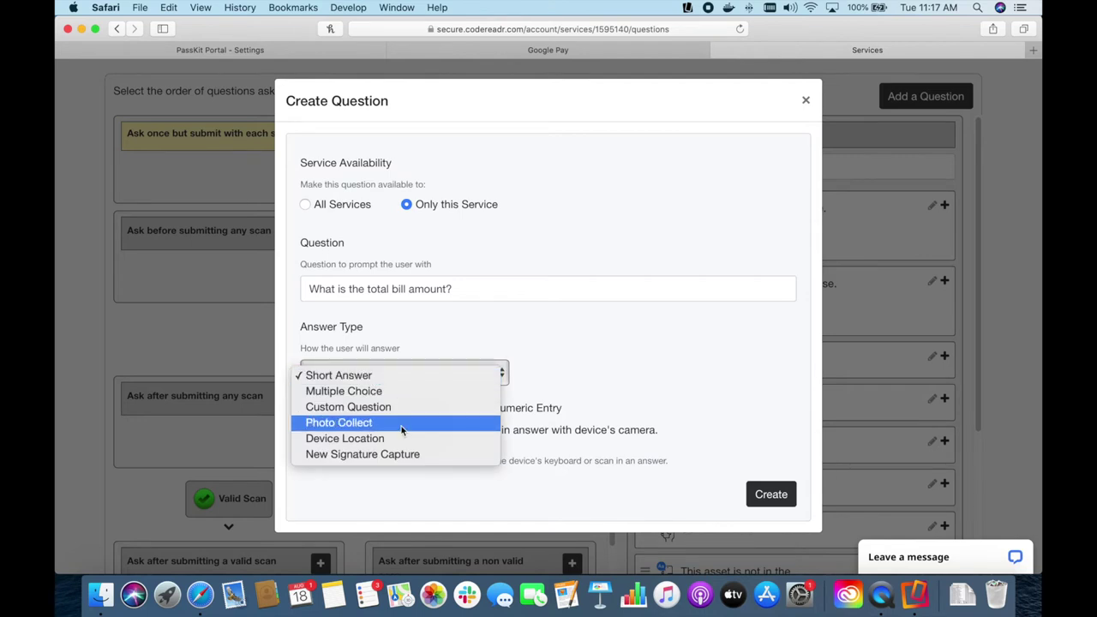
pyautogui.click(604, 364)
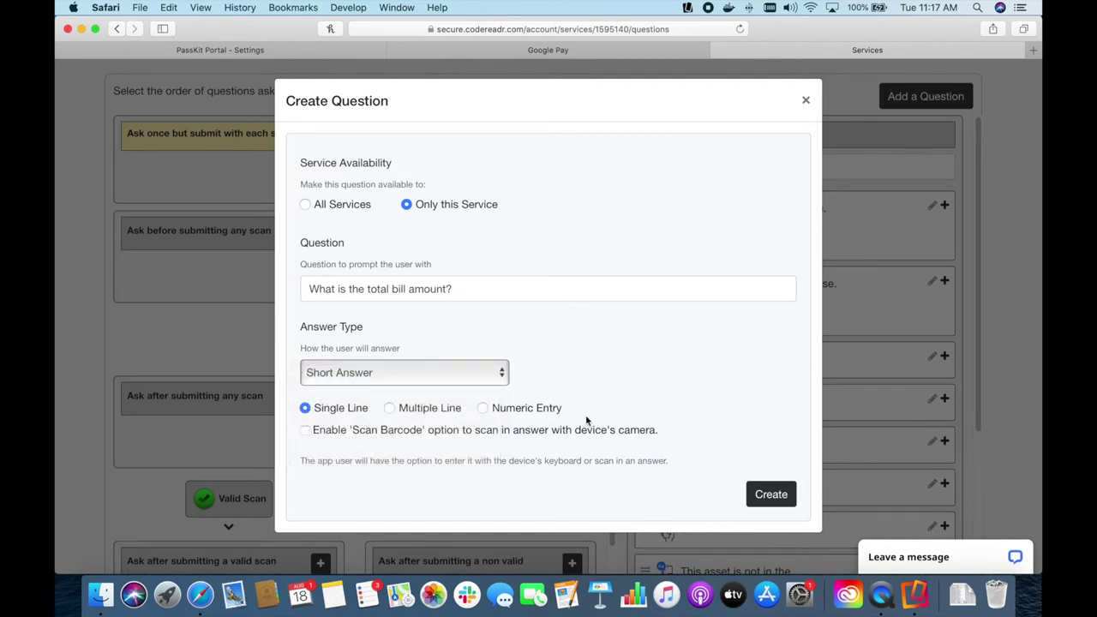
pyautogui.click(515, 412)
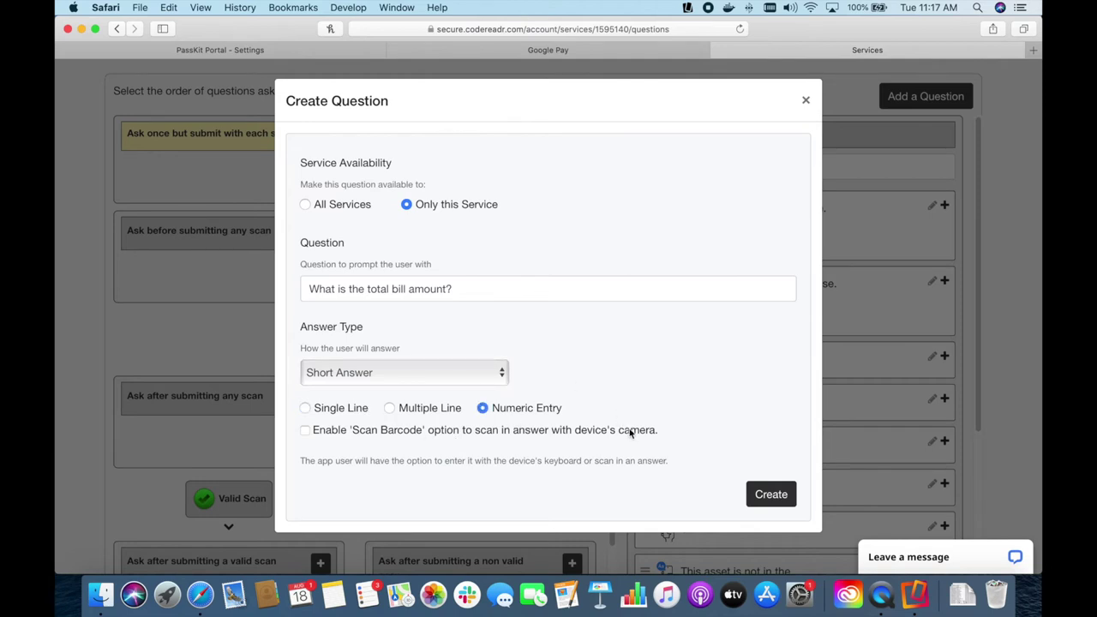
pyautogui.click(782, 495)
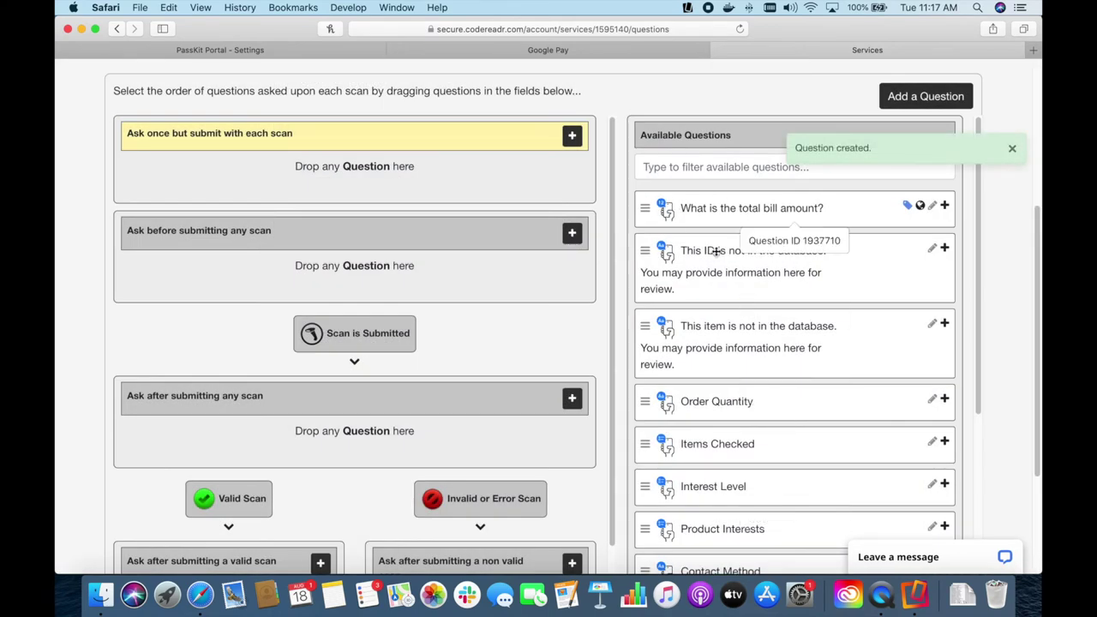
# Step: Place the bill amount question under 'Ask before submitting any scan' and continue
pyautogui.moveTo(743, 207); pyautogui.dragTo(249, 300)
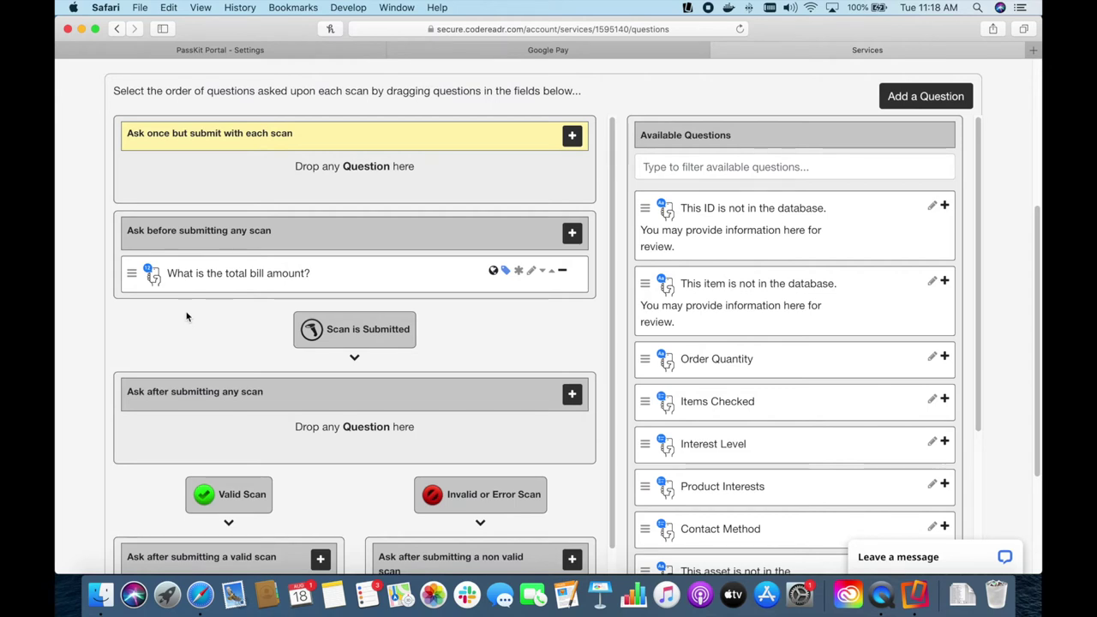
pyautogui.scroll(-3, 617, 281)
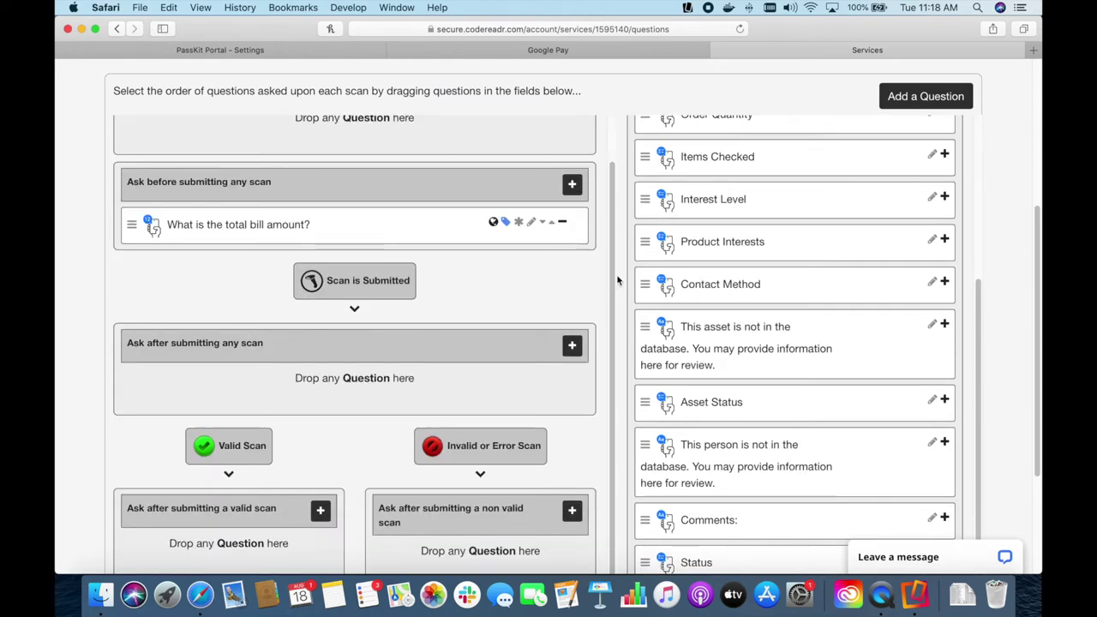
pyautogui.scroll(-3, 617, 281)
pyautogui.click(932, 451)
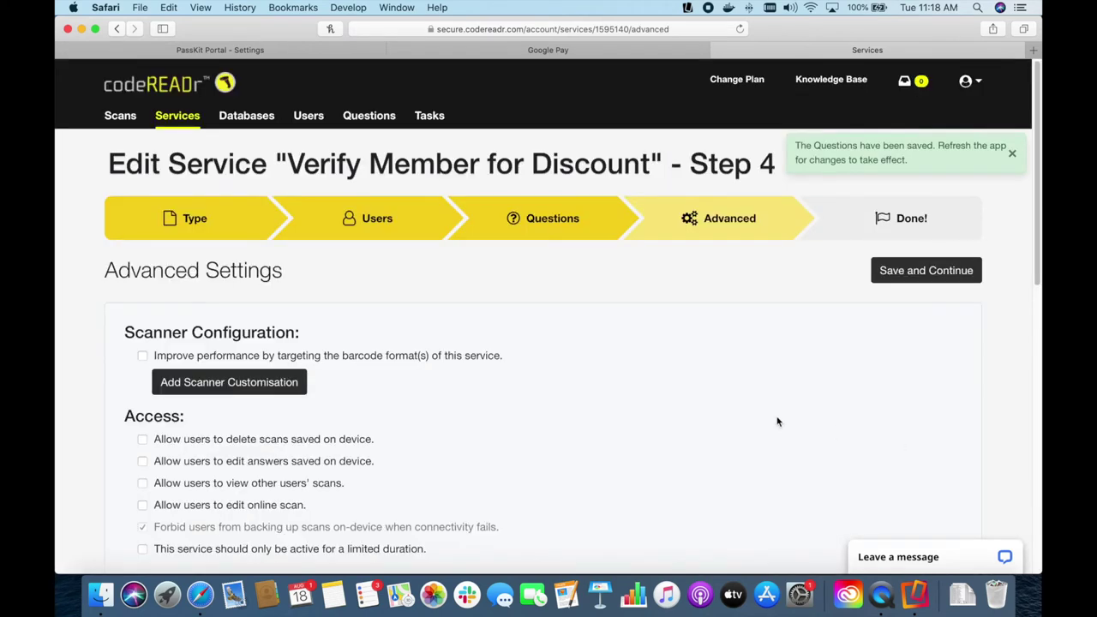
# Step: Turn on Collect Device Location, then save and finish the Verify Member for Discount service
pyautogui.scroll(-5, 396, 287)
pyautogui.scroll(-2, 396, 286)
pyautogui.click(155, 363)
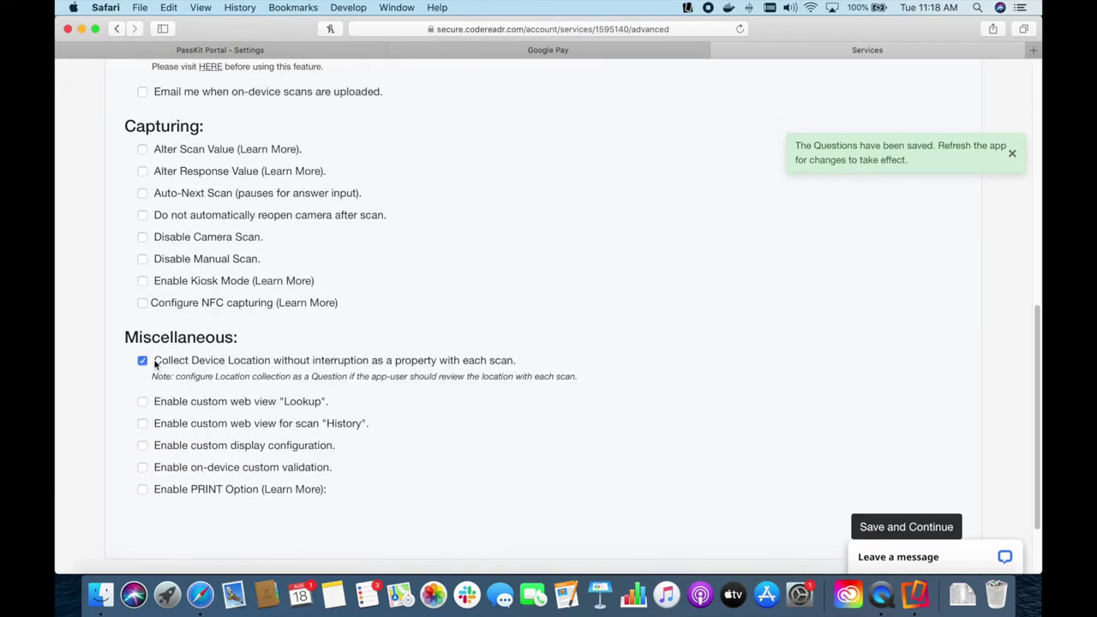
pyautogui.click(925, 521)
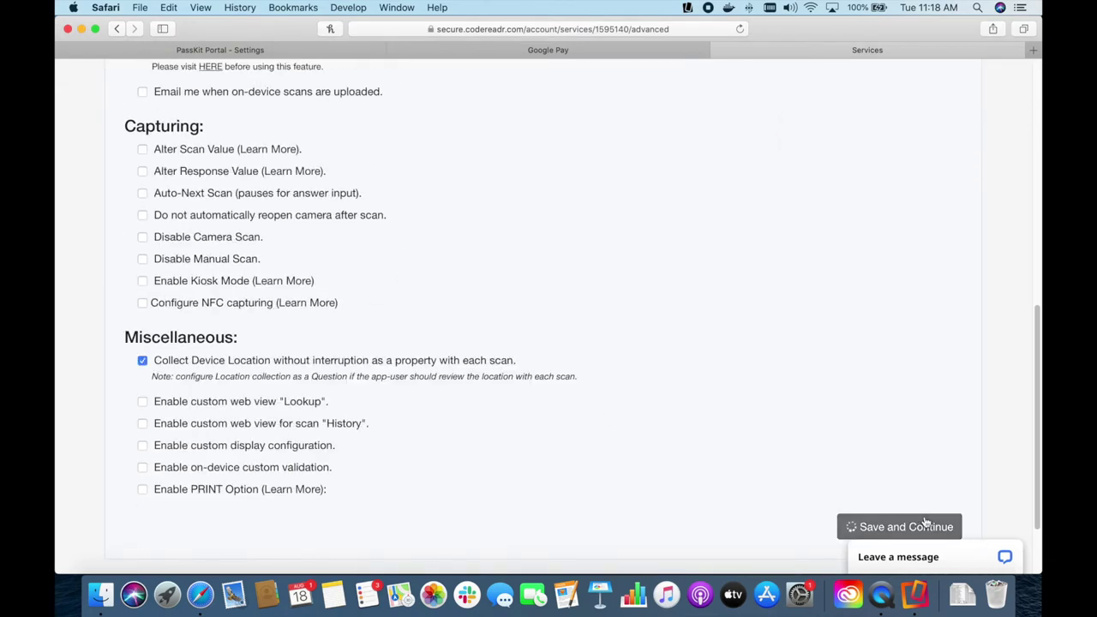
pyautogui.scroll(-3, 709, 390)
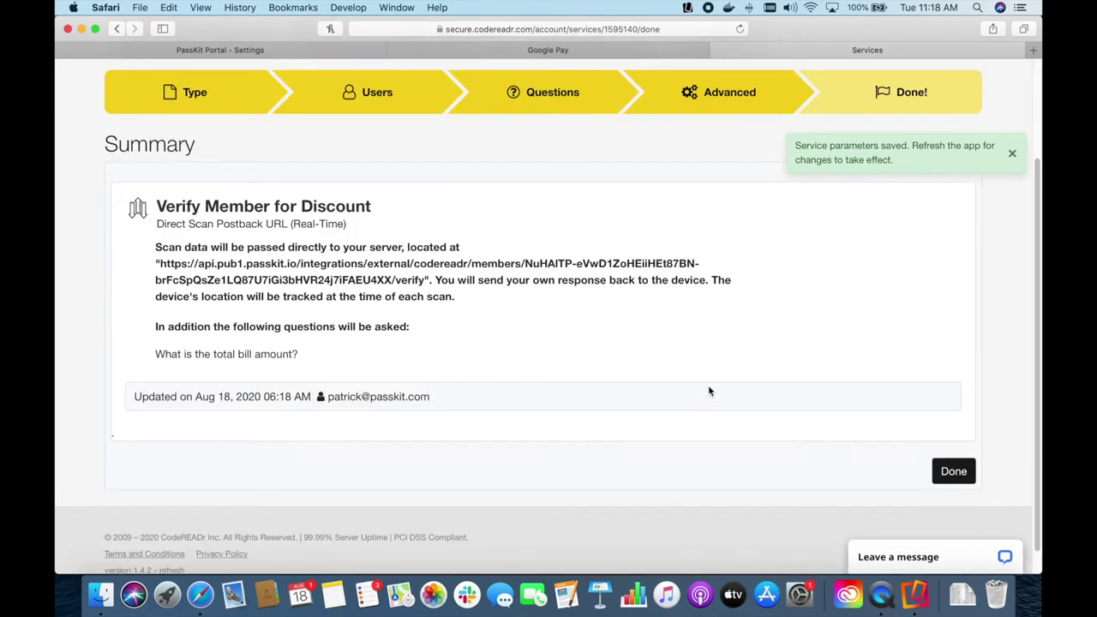
pyautogui.scroll(-1, 708, 391)
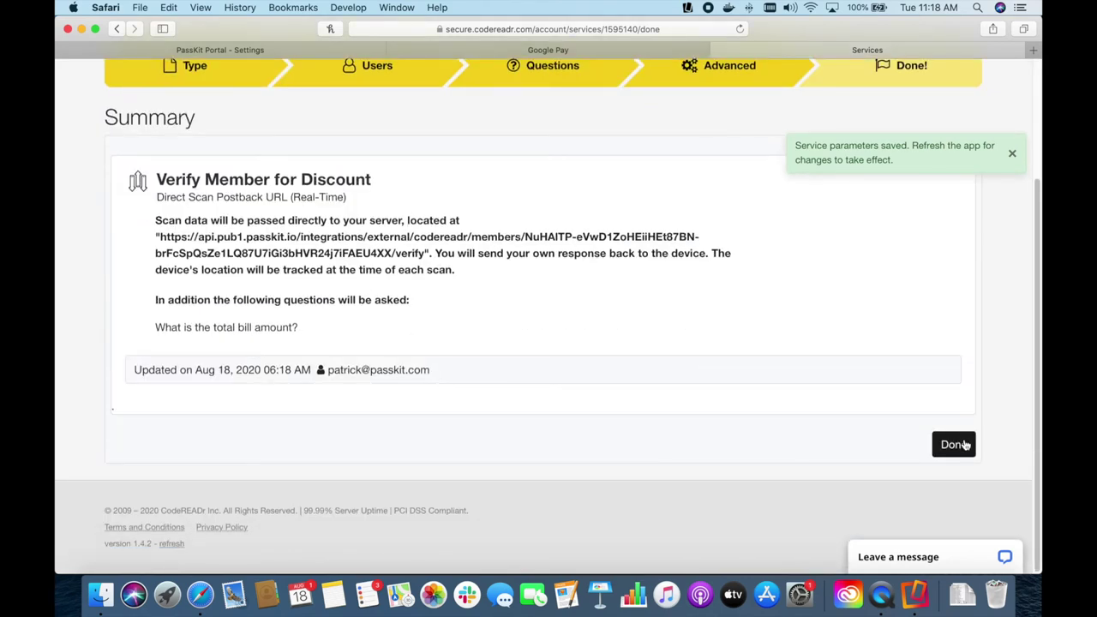
pyautogui.click(964, 444)
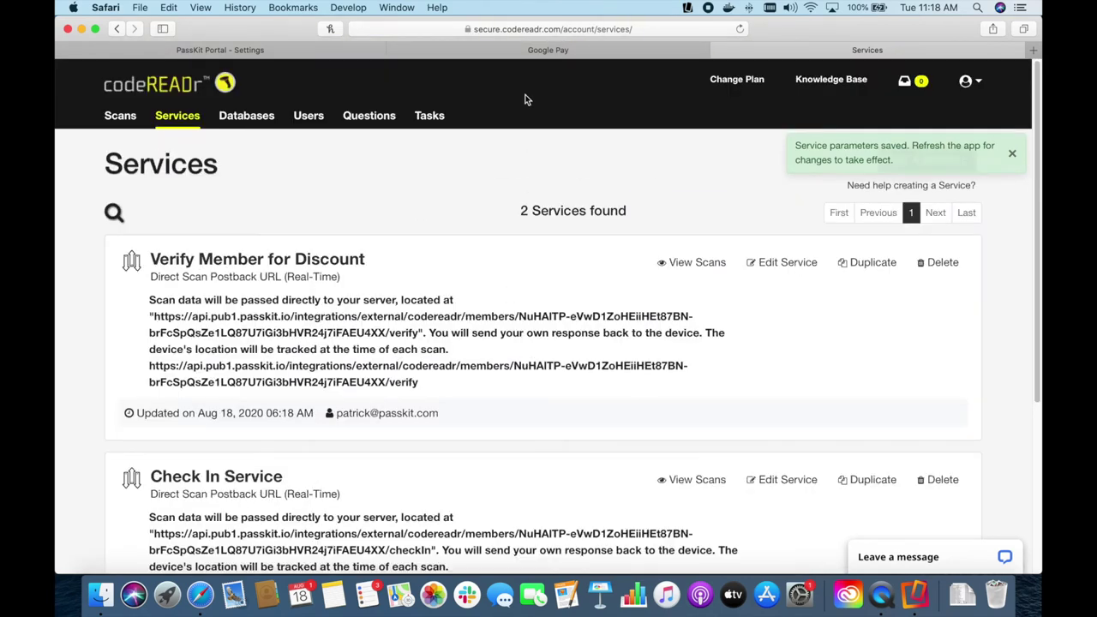
pyautogui.click(534, 51)
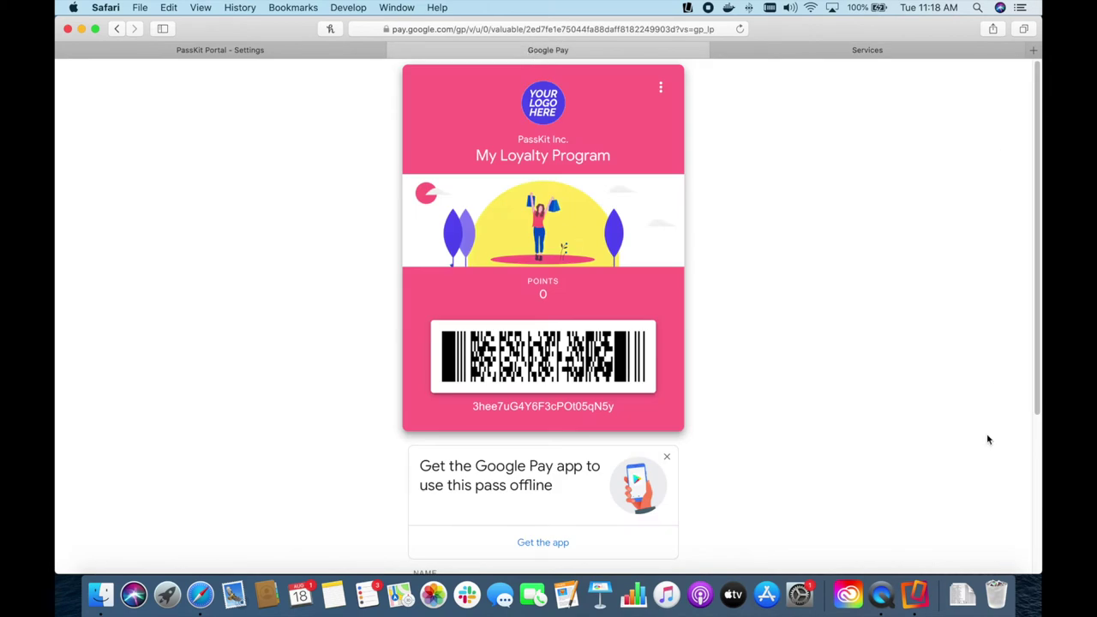
# Step: In Reflector 3's iPhone mirror, enter 200 as the total bill amount and confirm
pyautogui.click(928, 595)
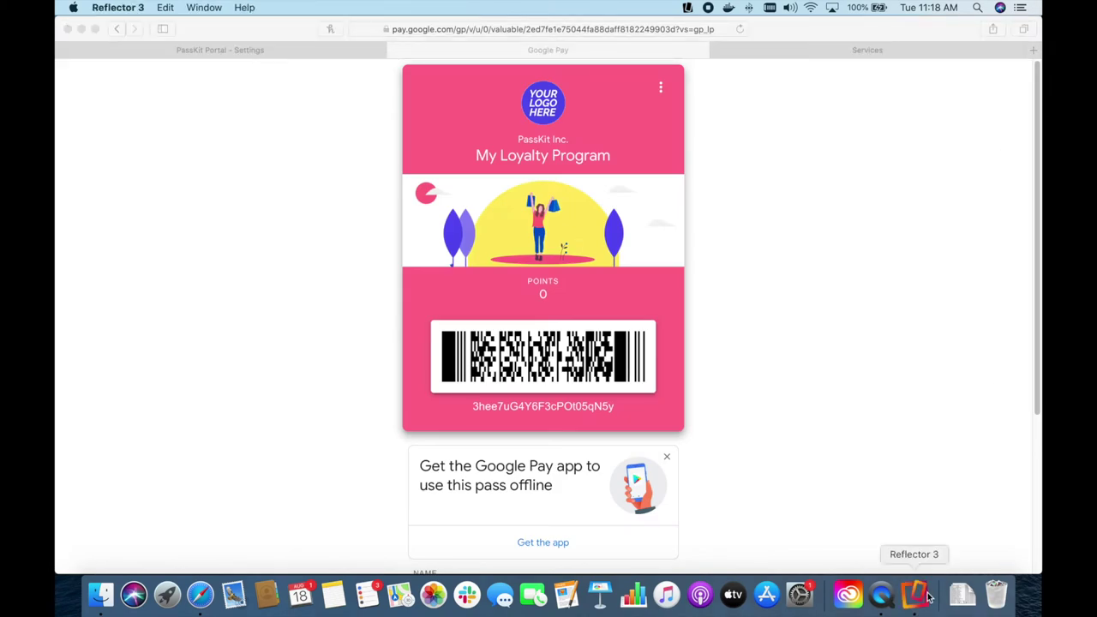
pyautogui.moveTo(621, 49); pyautogui.dragTo(937, 35)
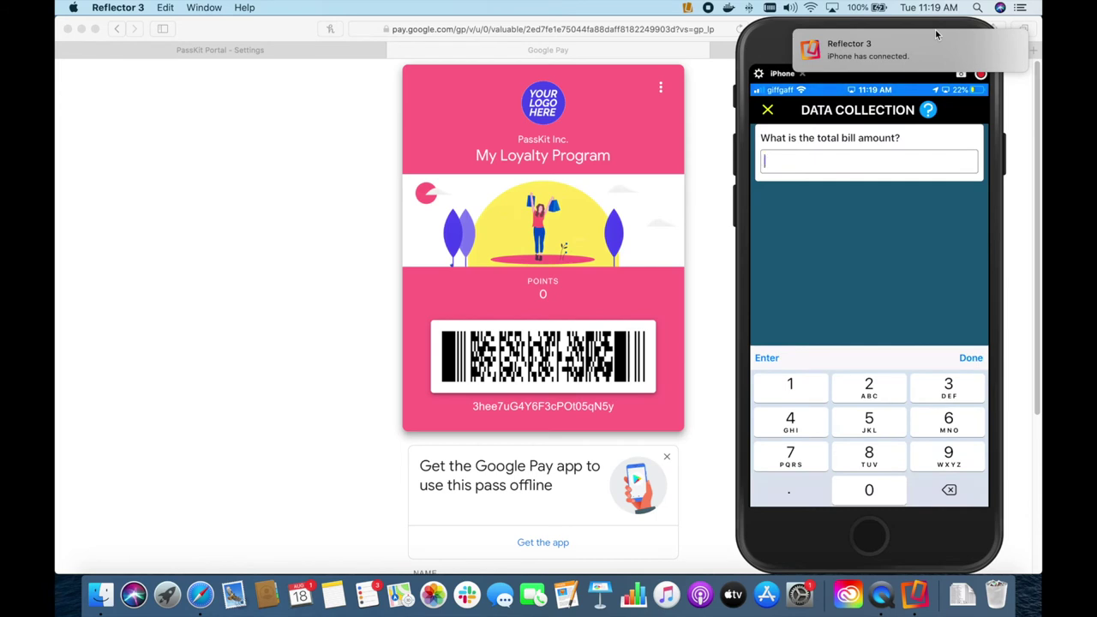
pyautogui.write('200')
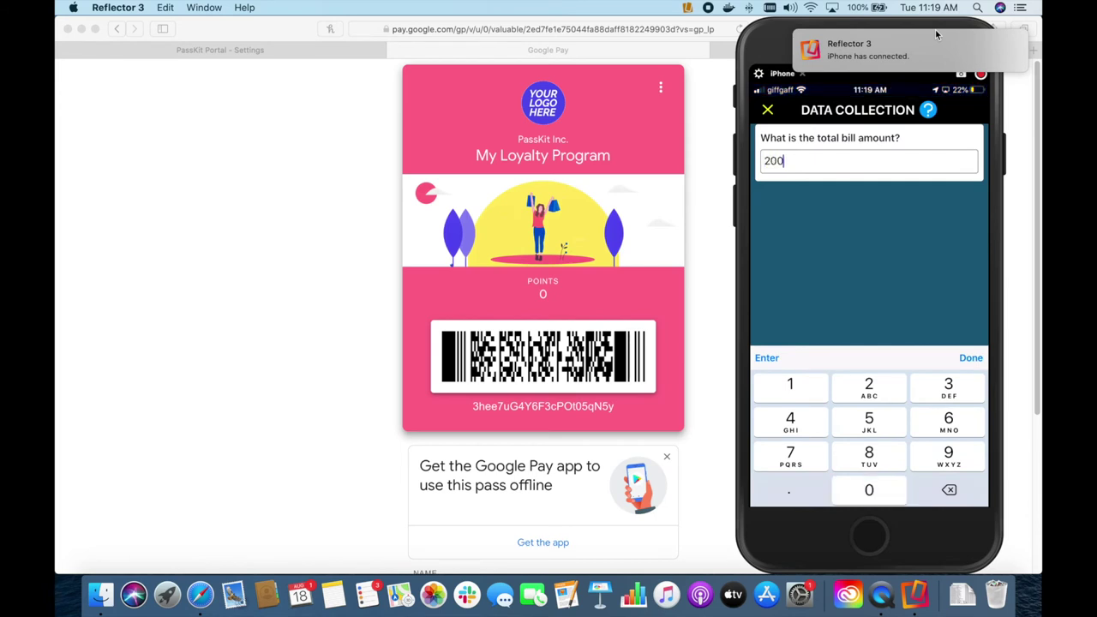
pyautogui.press('Return')
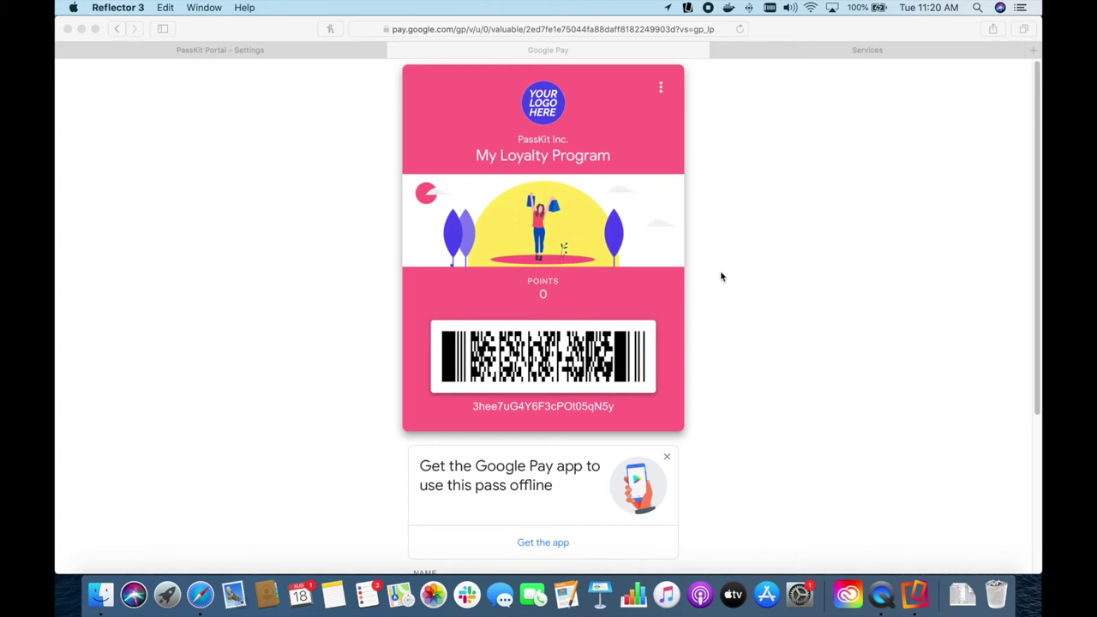
# Step: Return to PassKit Portal and show the program's Members Events list
pyautogui.click(291, 53)
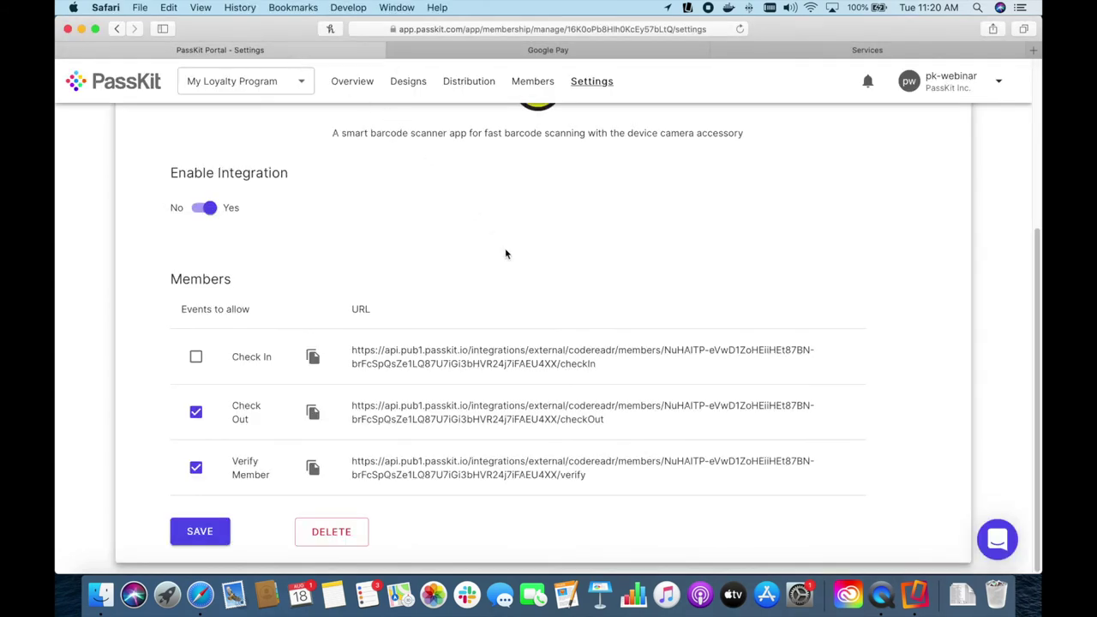
pyautogui.click(547, 82)
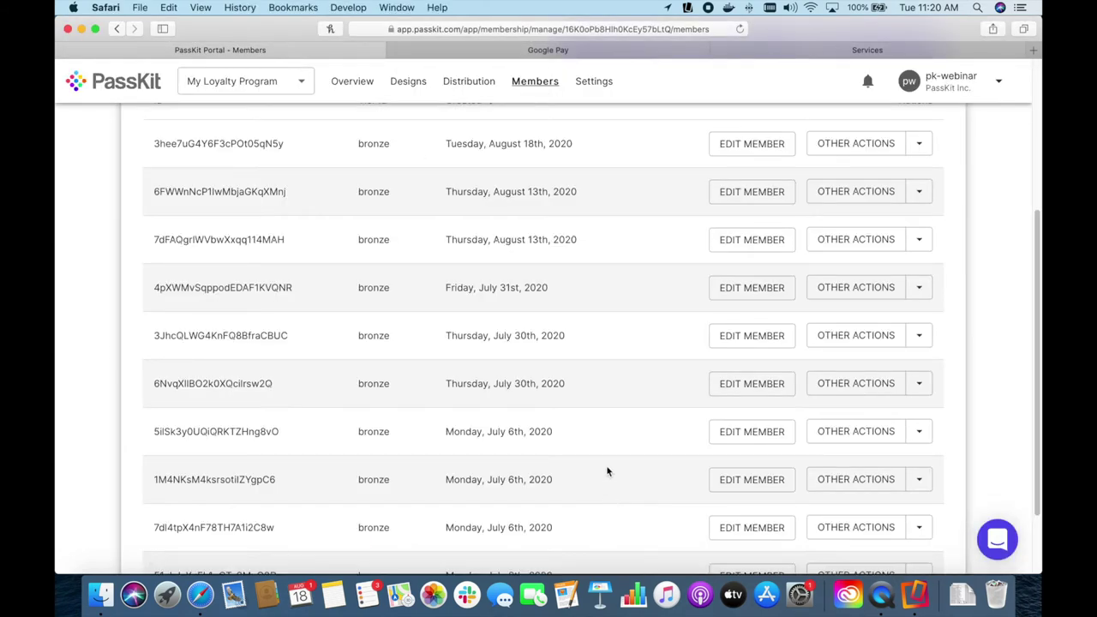
pyautogui.scroll(5, 608, 479)
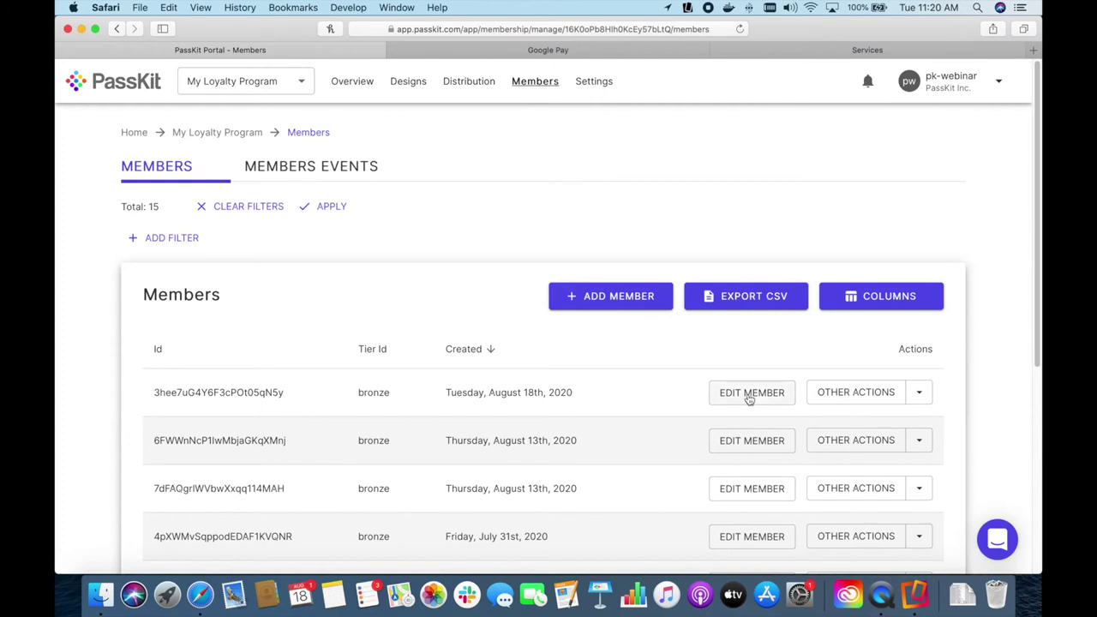
pyautogui.click(289, 166)
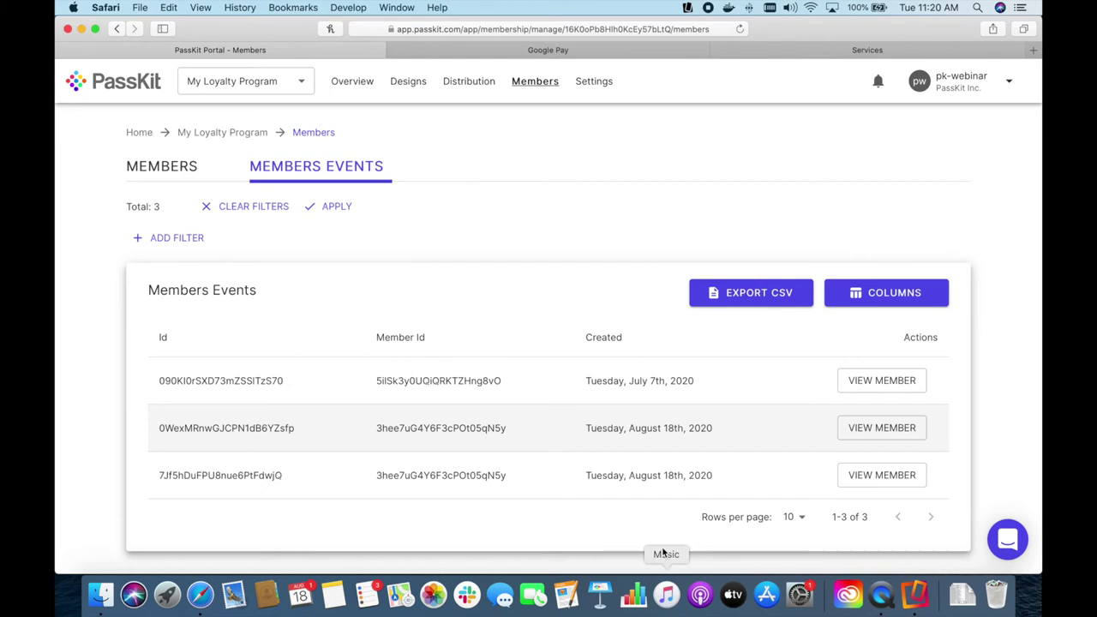
# Step: Add the Event Type and Address columns to the Members Events table
pyautogui.click(900, 293)
pyautogui.scroll(-1, 865, 259)
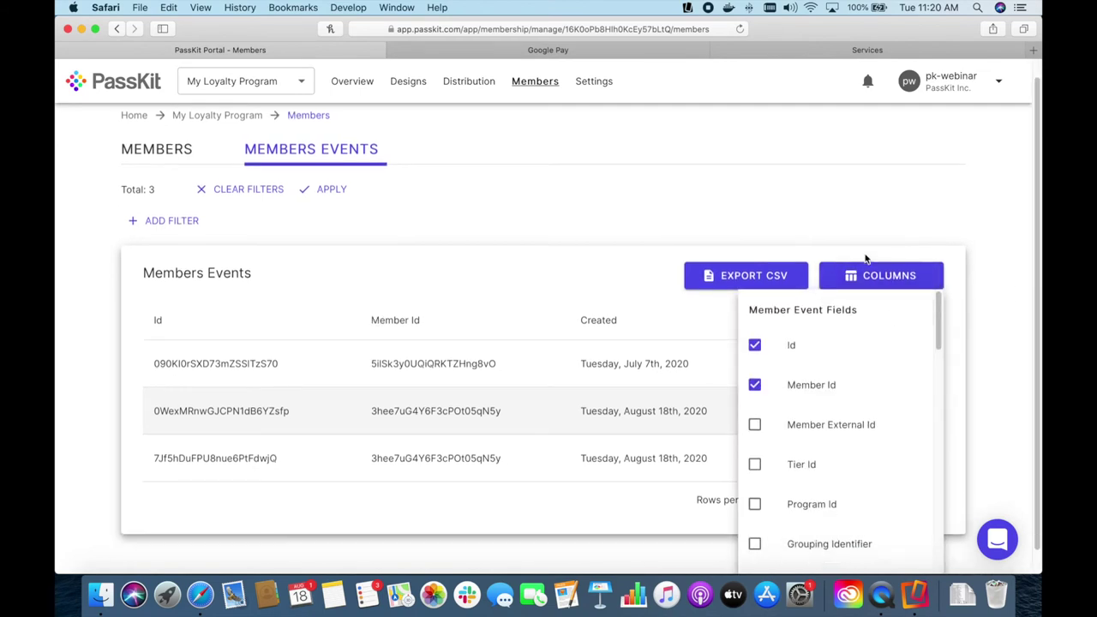
pyautogui.scroll(-2, 903, 364)
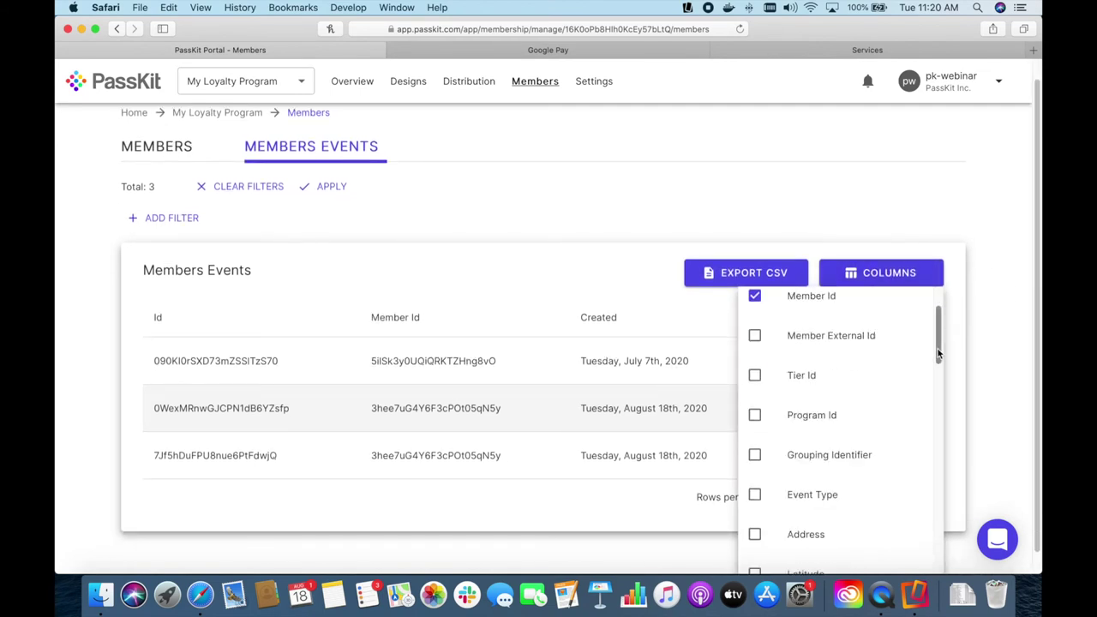
pyautogui.click(758, 495)
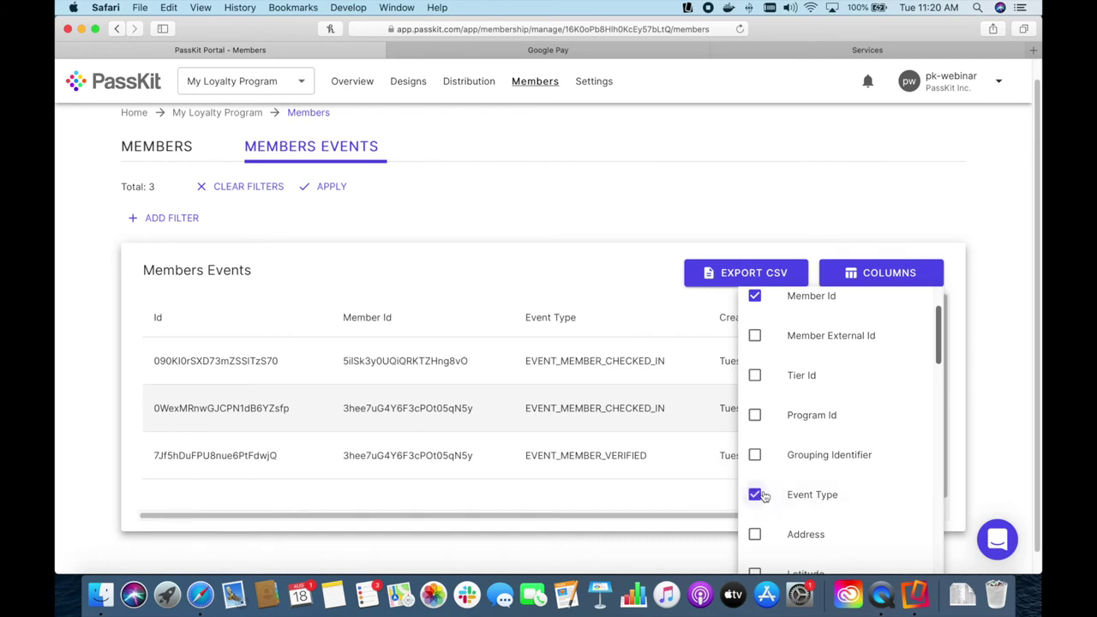
pyautogui.scroll(-1, 874, 515)
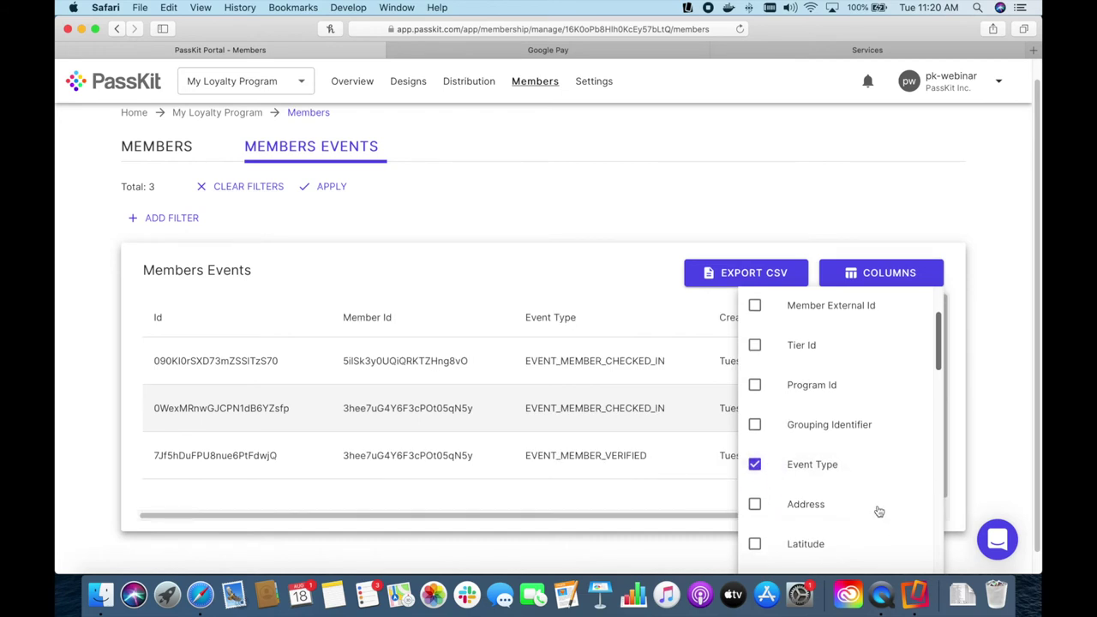
pyautogui.click(760, 505)
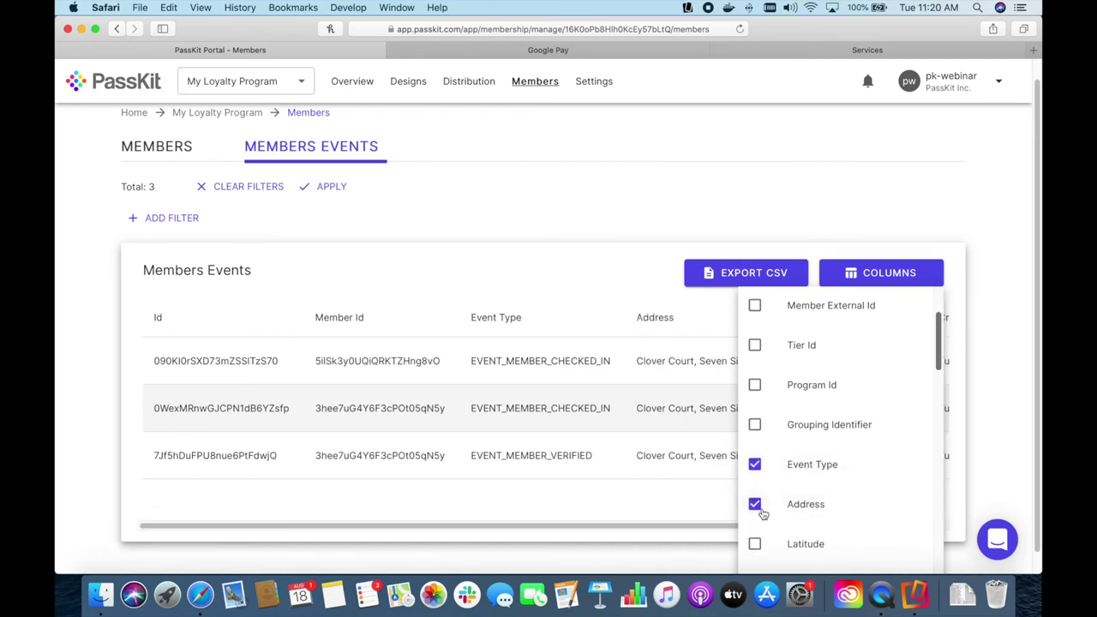
pyautogui.scroll(-7, 883, 480)
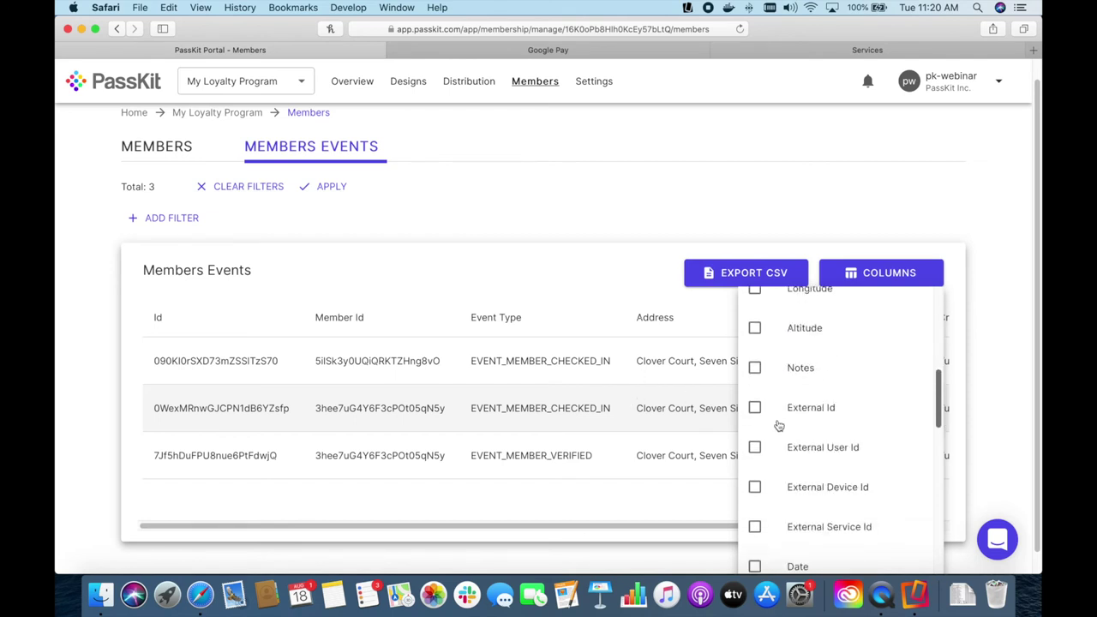
pyautogui.scroll(1, 600, 283)
pyautogui.click(583, 316)
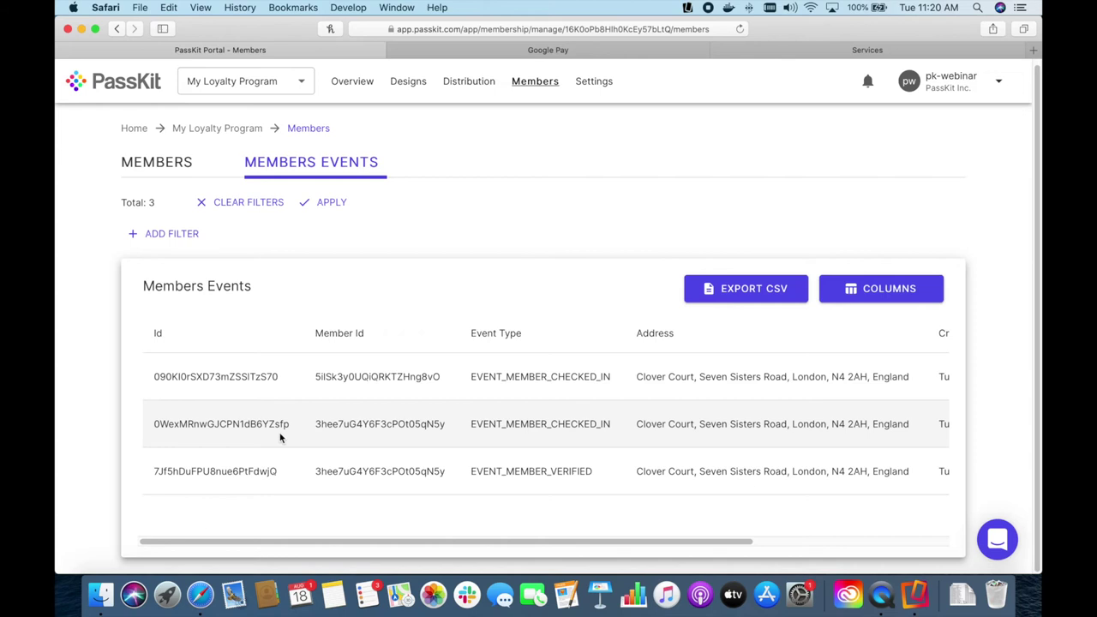
# Step: Add the External User Id and Date columns and scroll the table to view them
pyautogui.moveTo(566, 545); pyautogui.dragTo(490, 523)
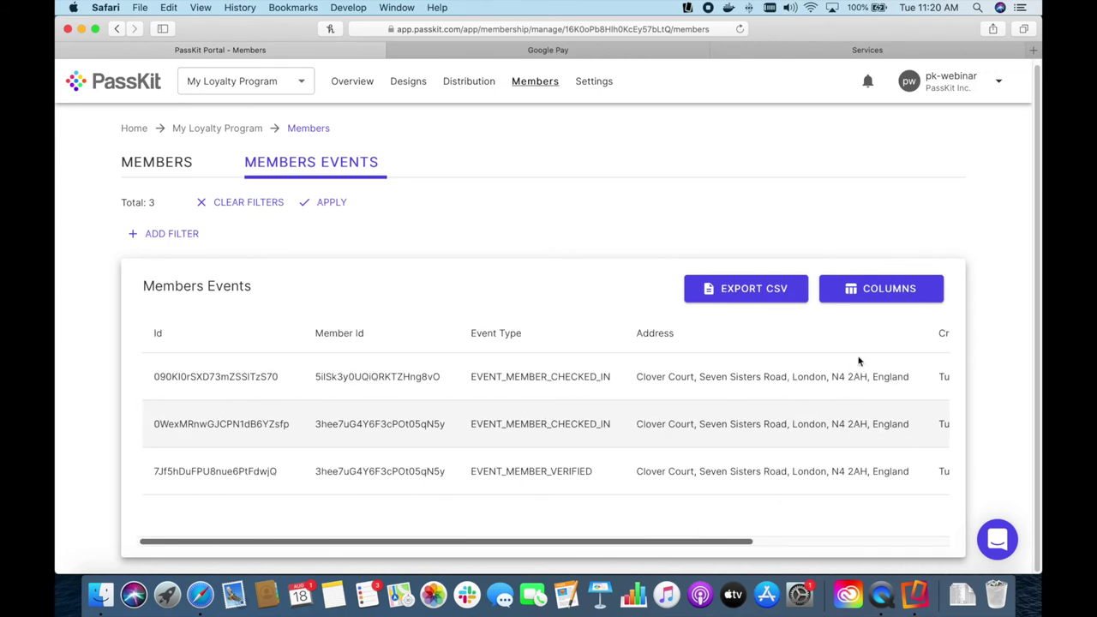
pyautogui.click(888, 296)
pyautogui.scroll(-8, 853, 457)
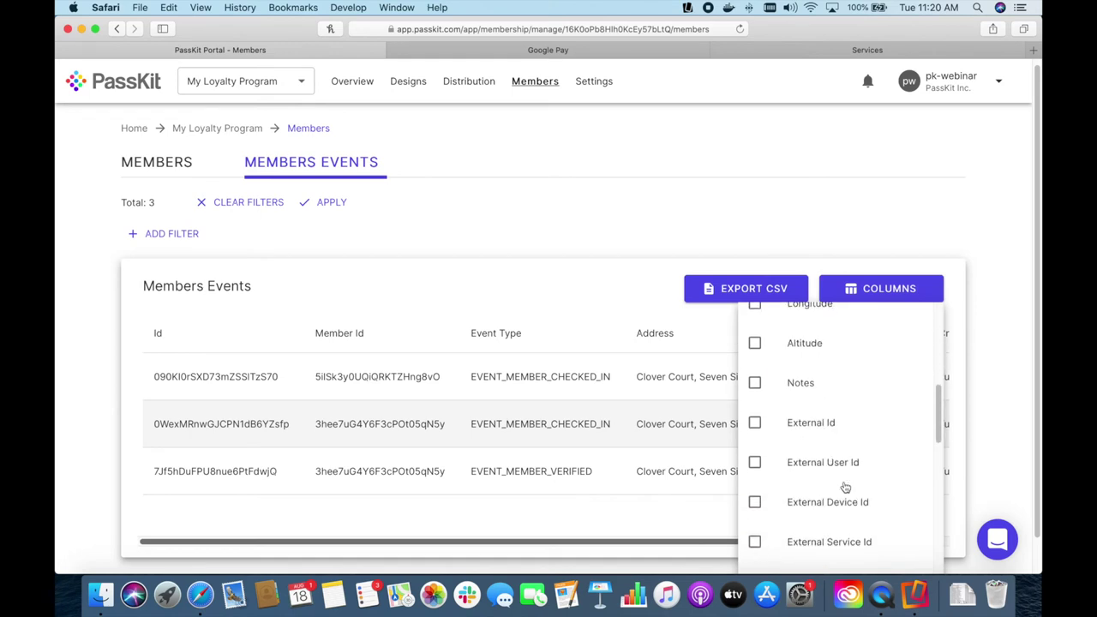
pyautogui.scroll(-2, 850, 472)
pyautogui.click(753, 404)
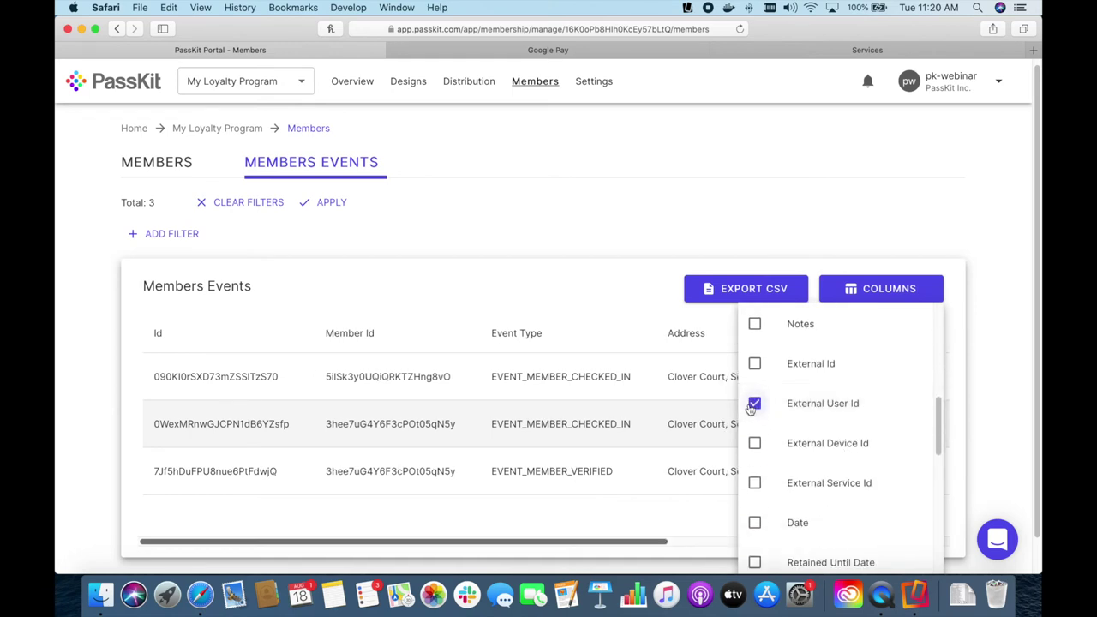
pyautogui.click(754, 527)
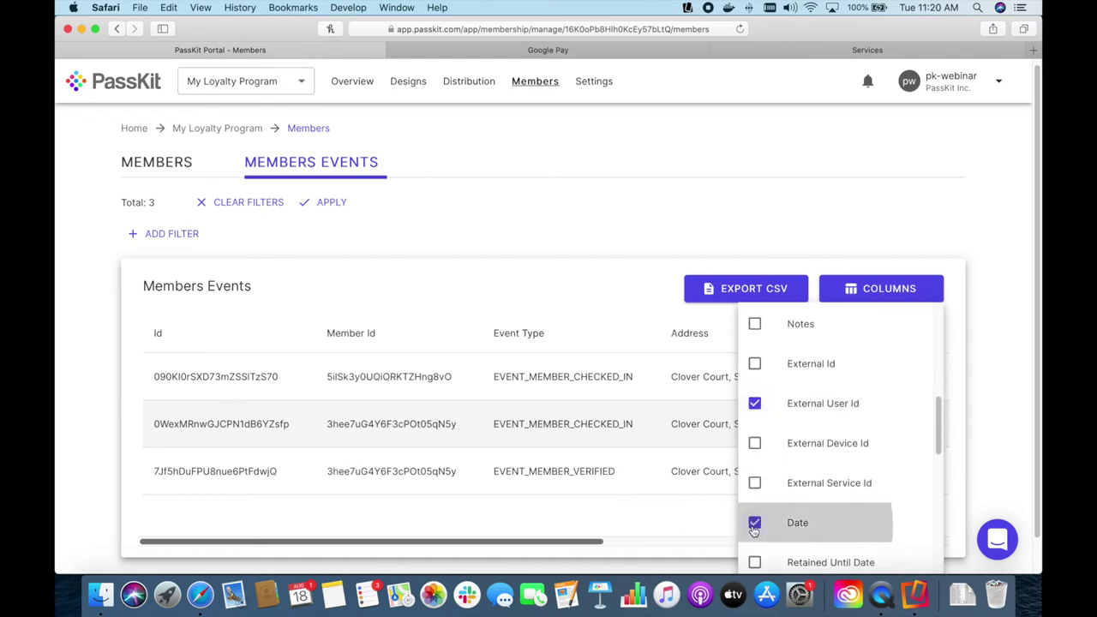
pyautogui.moveTo(576, 546); pyautogui.dragTo(899, 531)
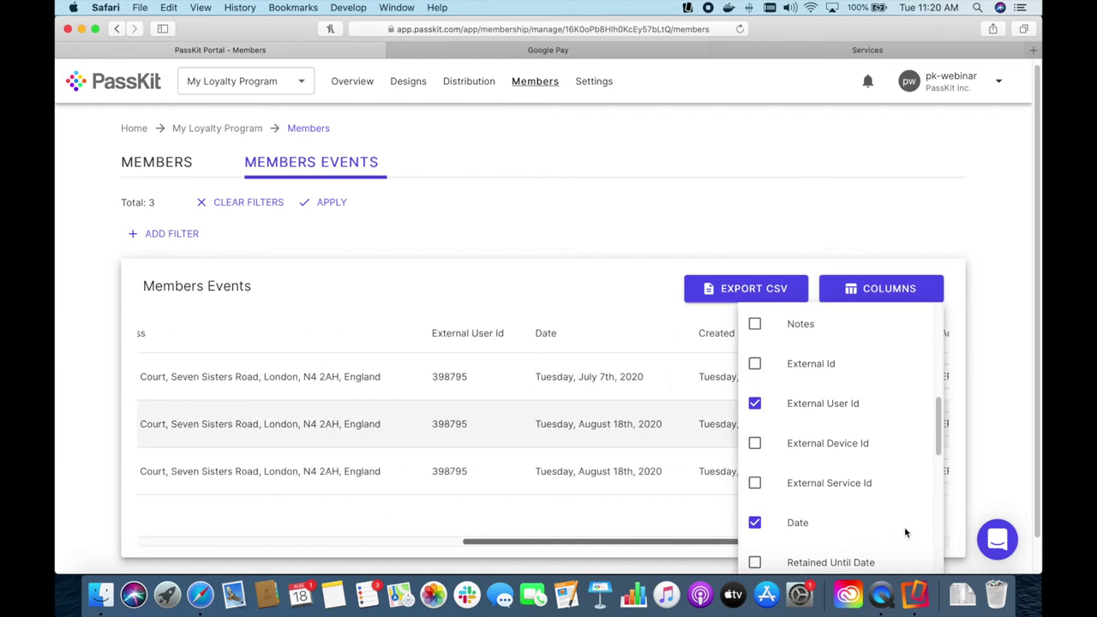
pyautogui.click(553, 319)
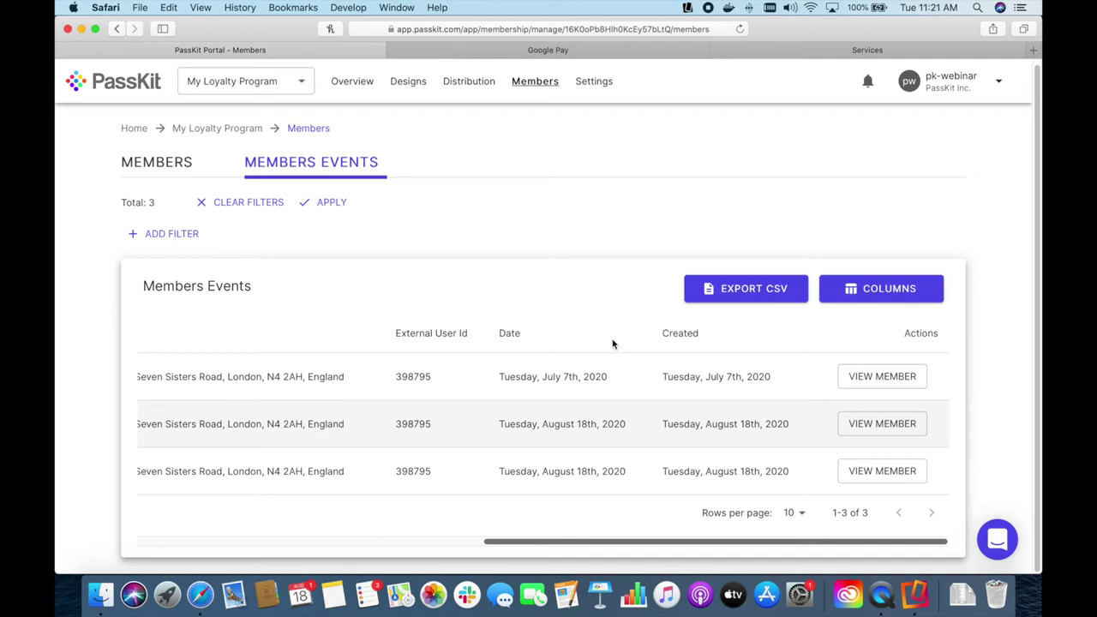
pyautogui.click(867, 49)
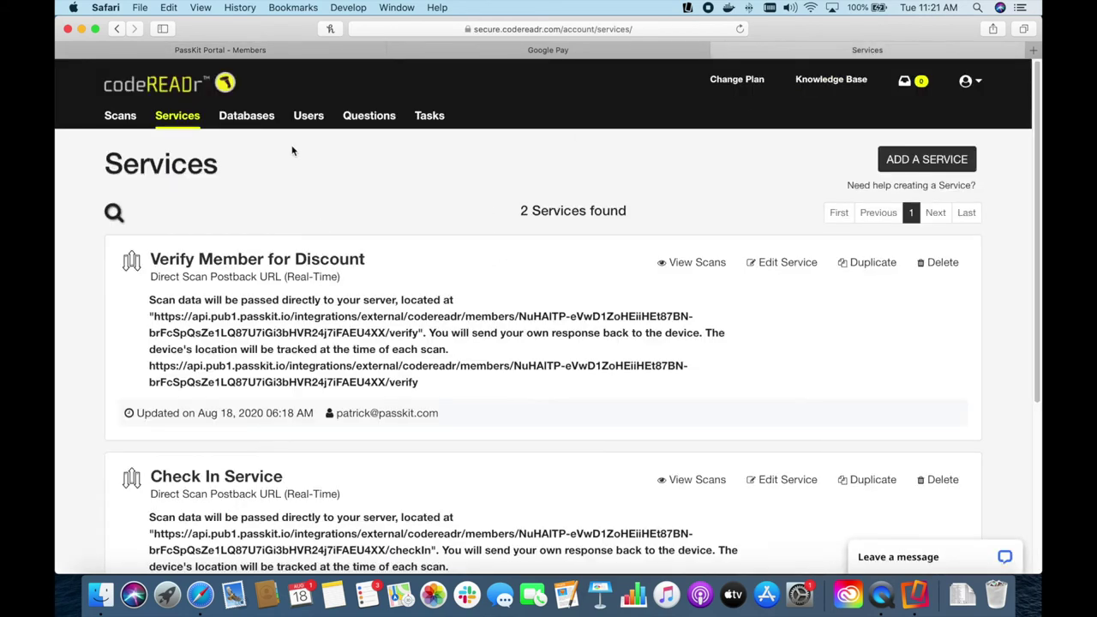
# Step: Open codeREADr's Users page and select the user's ID to compare with PassKit's External User Id
pyautogui.click(304, 115)
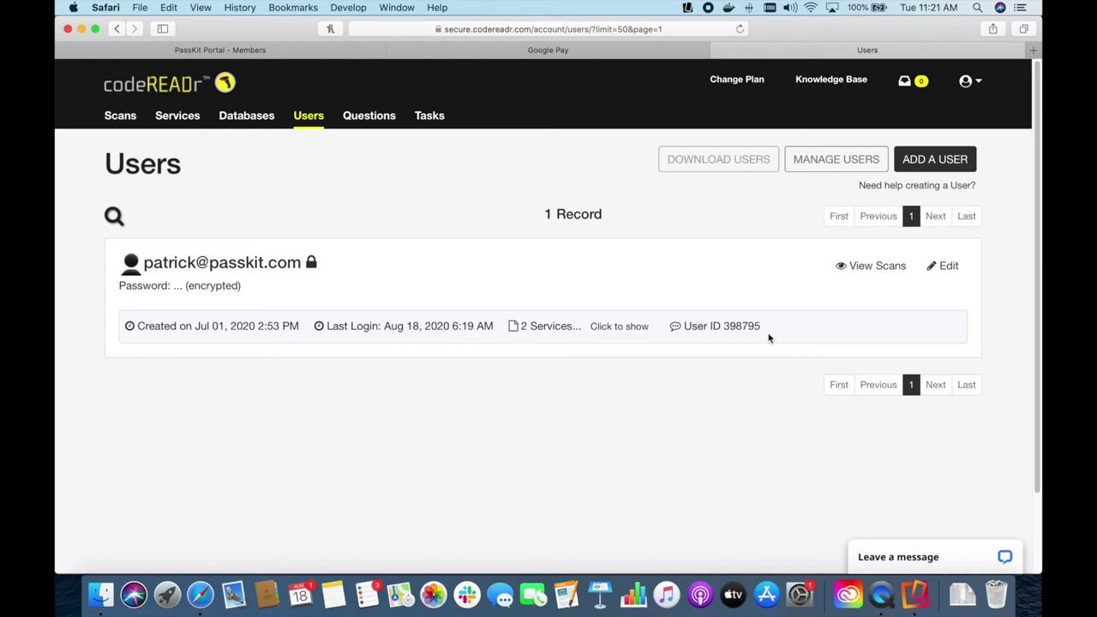
pyautogui.doubleClick(736, 328)
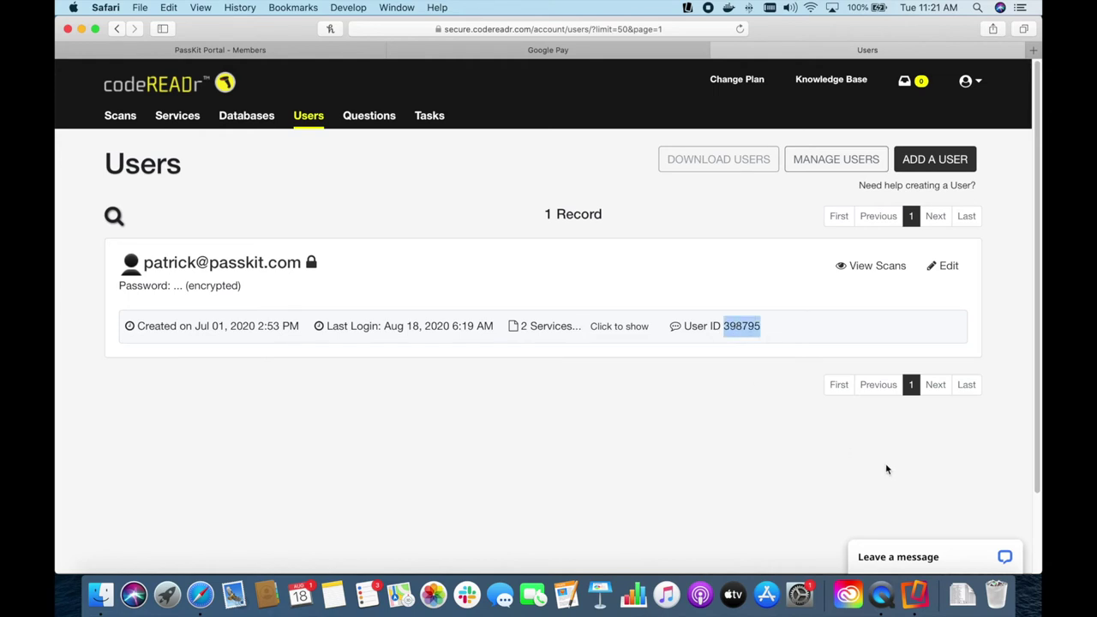
pyautogui.click(220, 49)
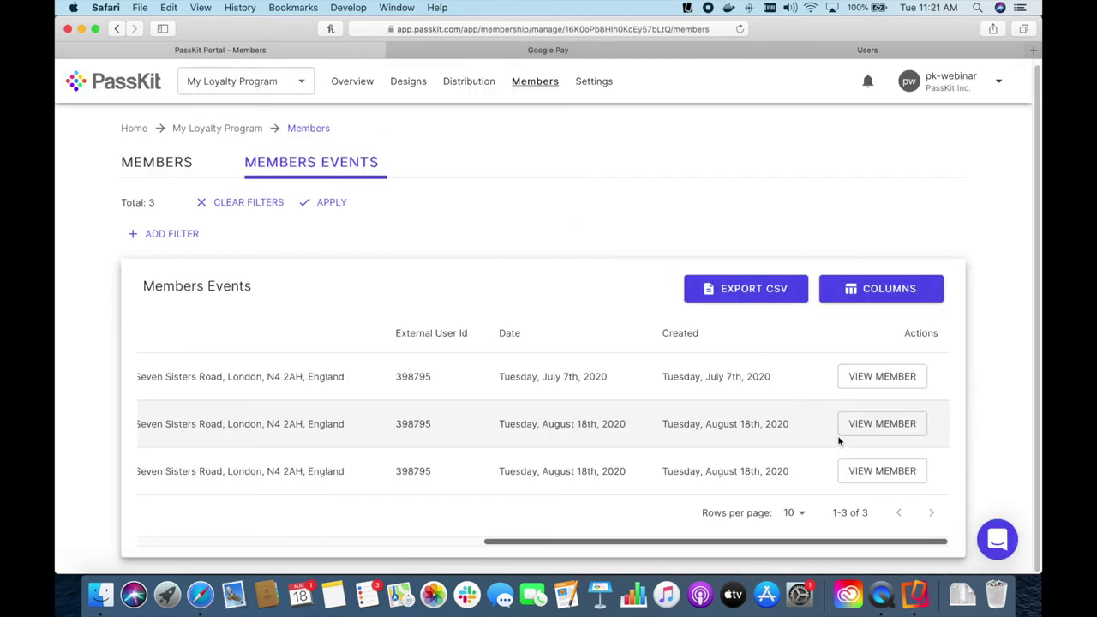
# Step: Reload the Members Events page and request a CSV export of the 3 member events
pyautogui.doubleClick(413, 425)
pyautogui.press('super+r')
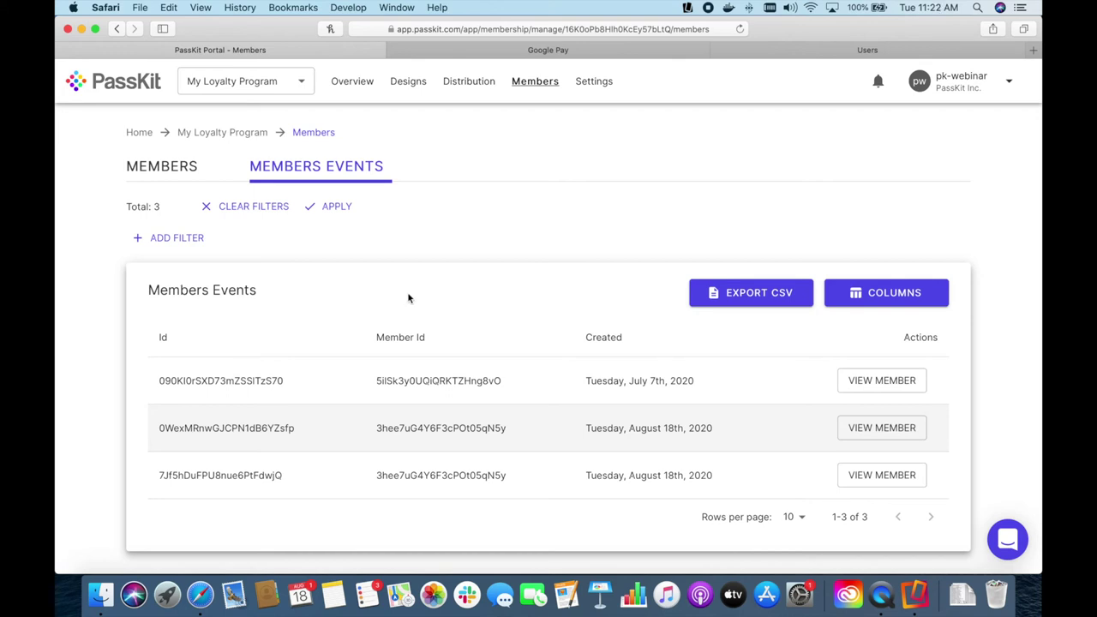
pyautogui.click(759, 295)
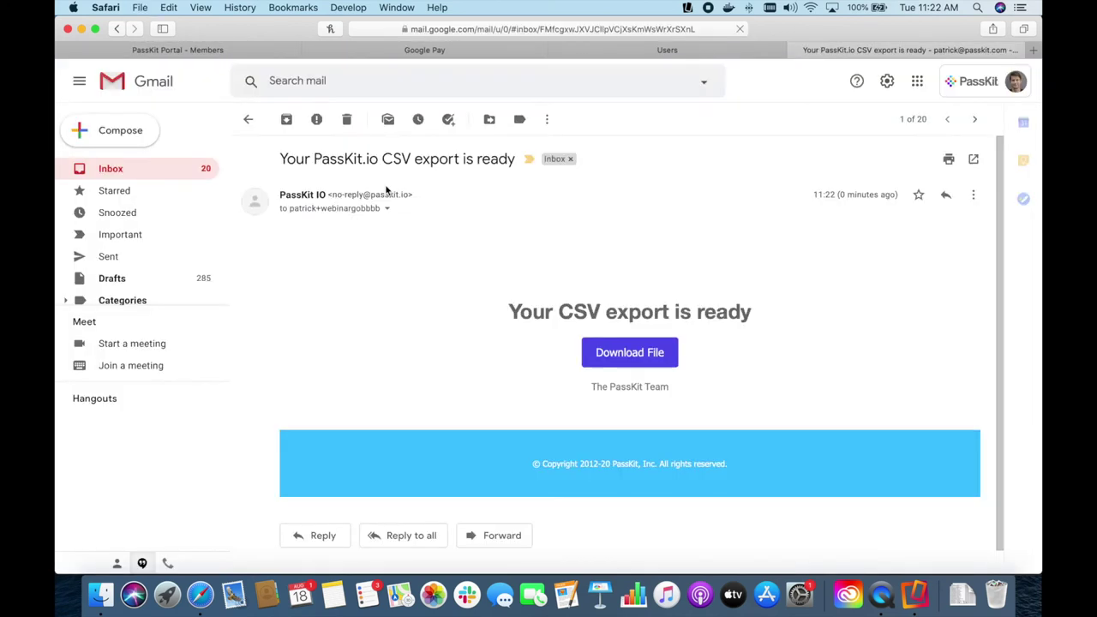
# Step: Download the exported CSV from the email and open it from the Downloads stack
pyautogui.click(628, 374)
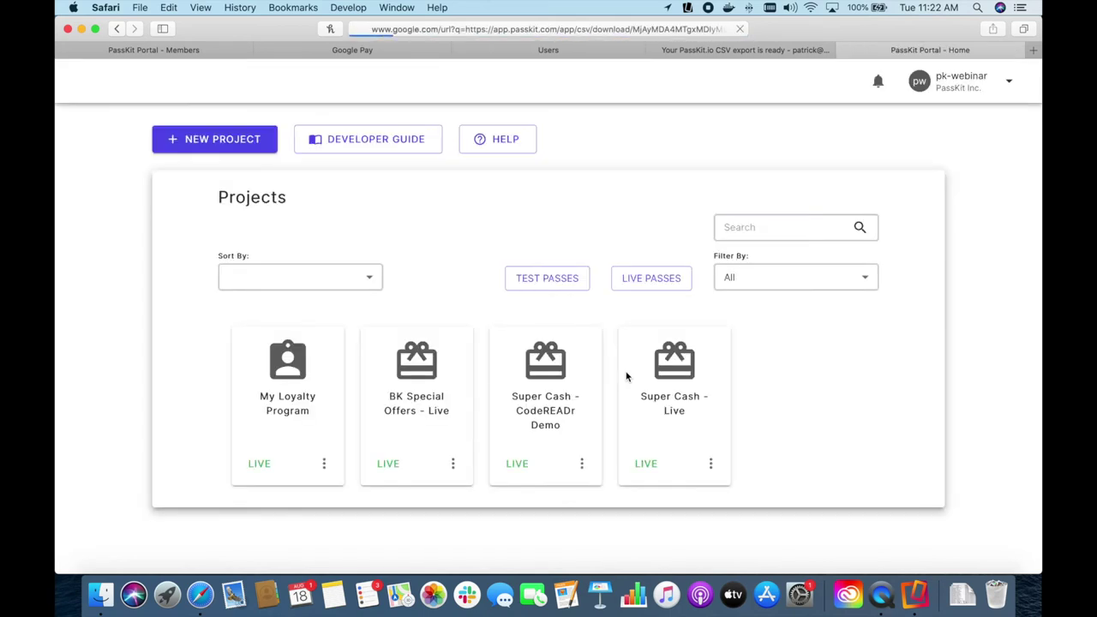
pyautogui.click(962, 594)
pyautogui.click(986, 283)
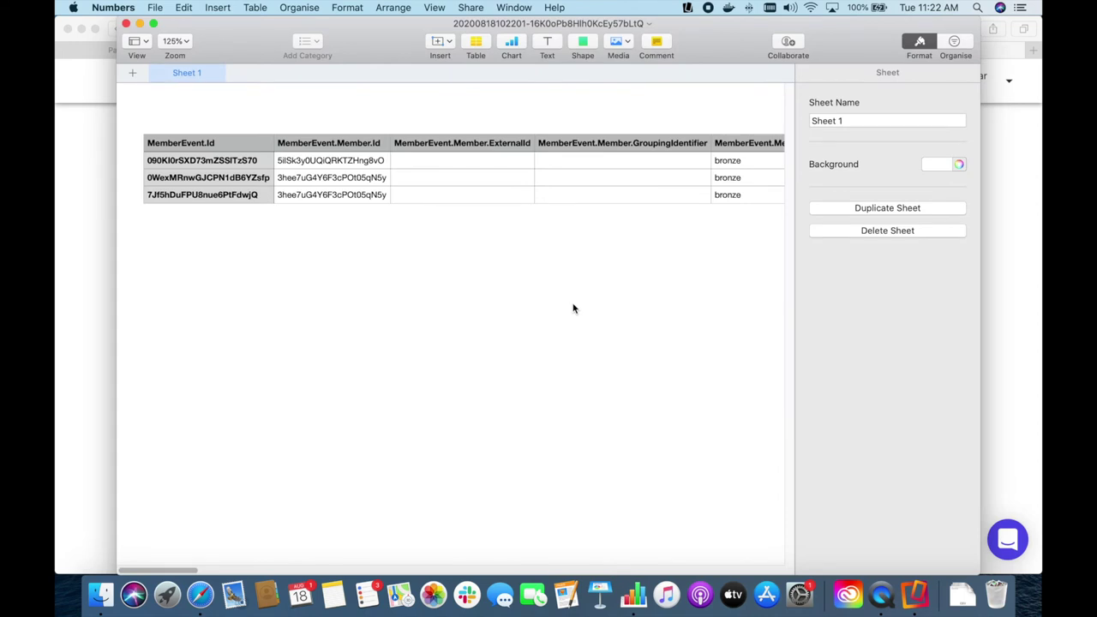
# Step: Scroll through the CSV's address, Lat and camera_scan metadata columns, then close the spreadsheet
pyautogui.click(573, 187)
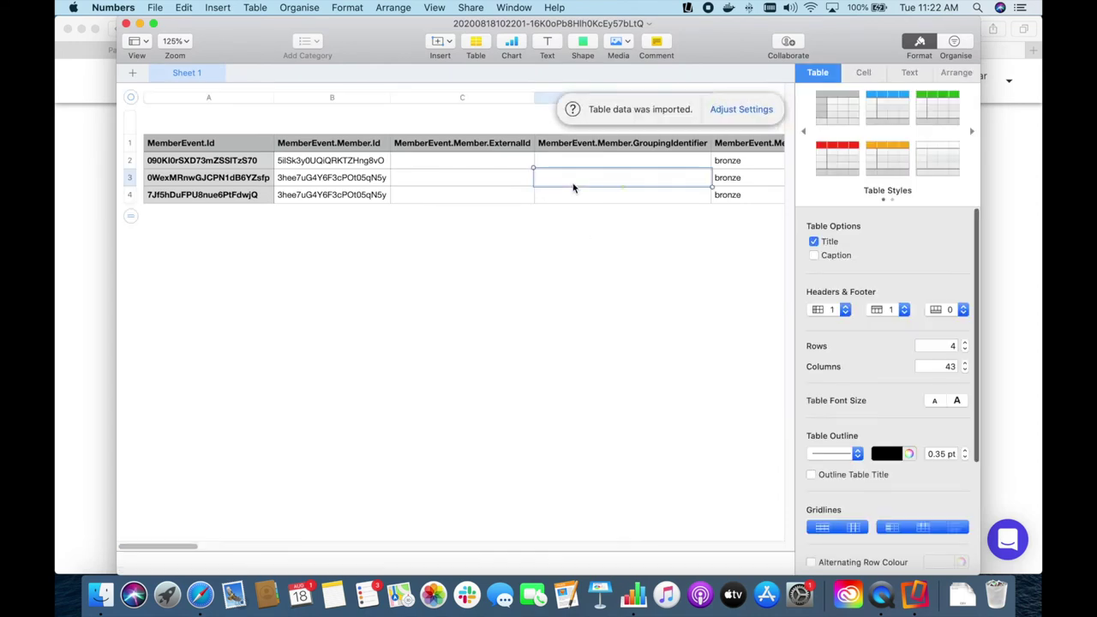
pyautogui.hscroll(15, 574, 188)
pyautogui.hscroll(10, 574, 188)
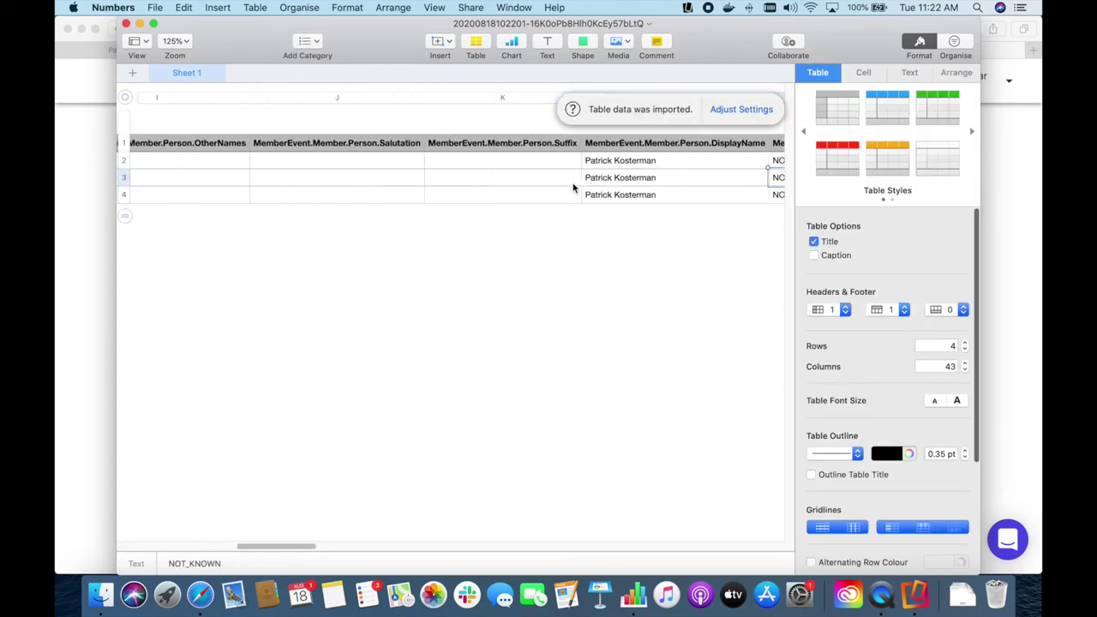
pyautogui.hscroll(6, 573, 188)
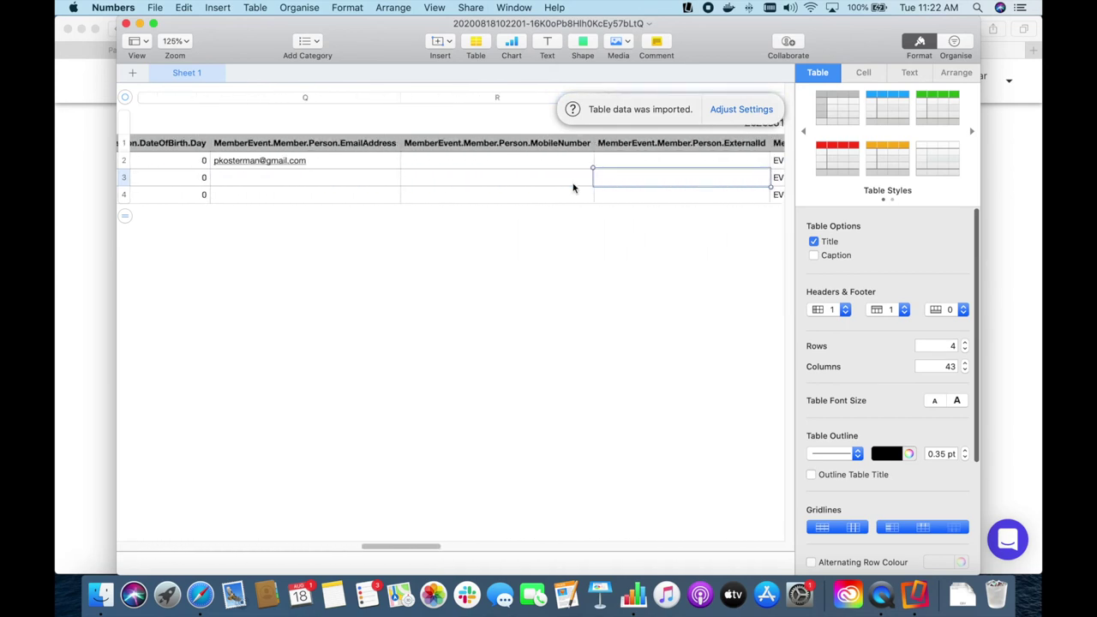
pyautogui.press('Right')
pyautogui.press('Right')
pyautogui.press('Right')
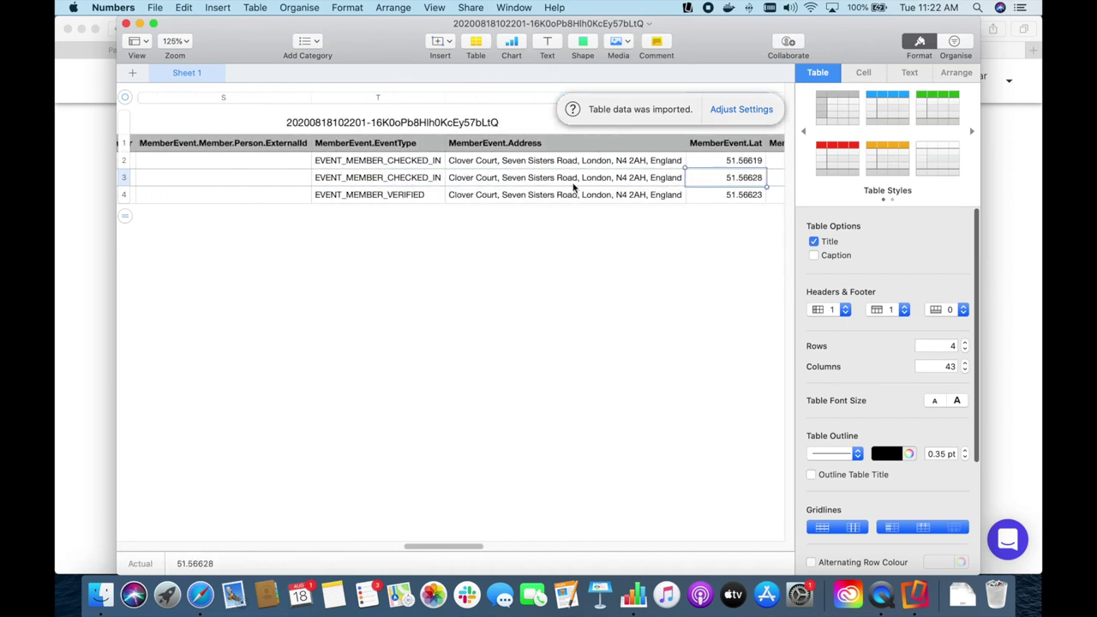
pyautogui.moveTo(475, 546); pyautogui.dragTo(634, 547)
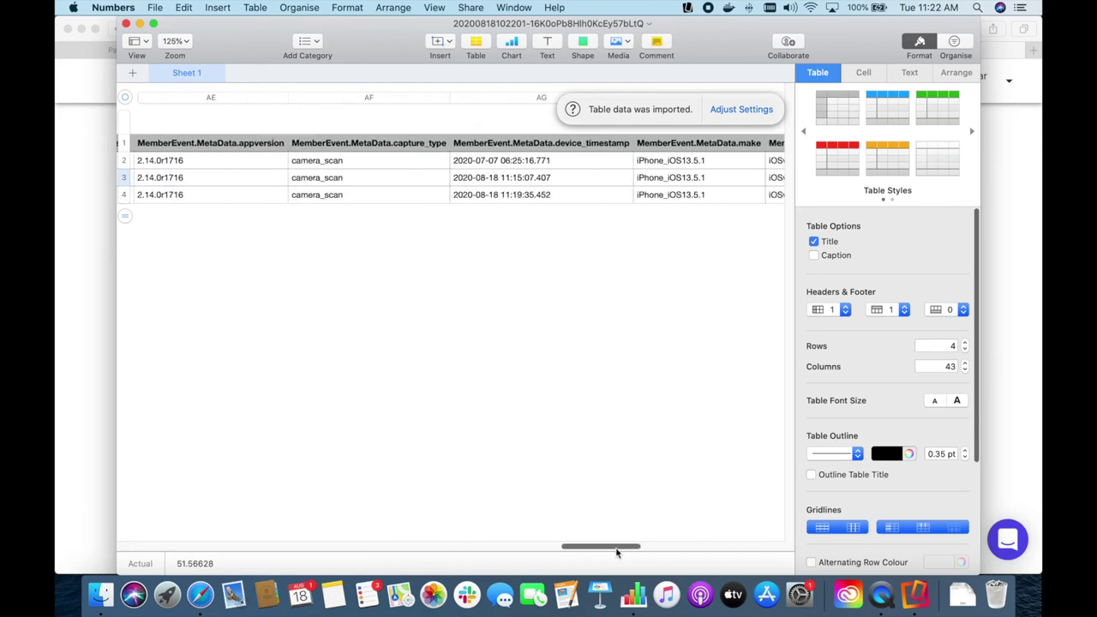
pyautogui.click(126, 25)
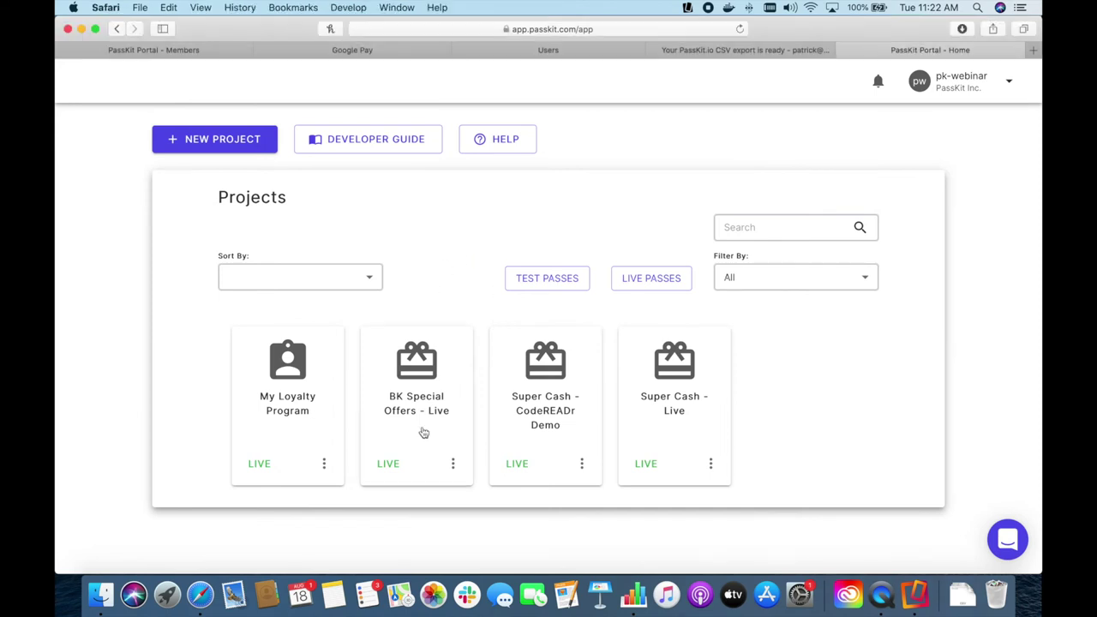
pyautogui.click(318, 415)
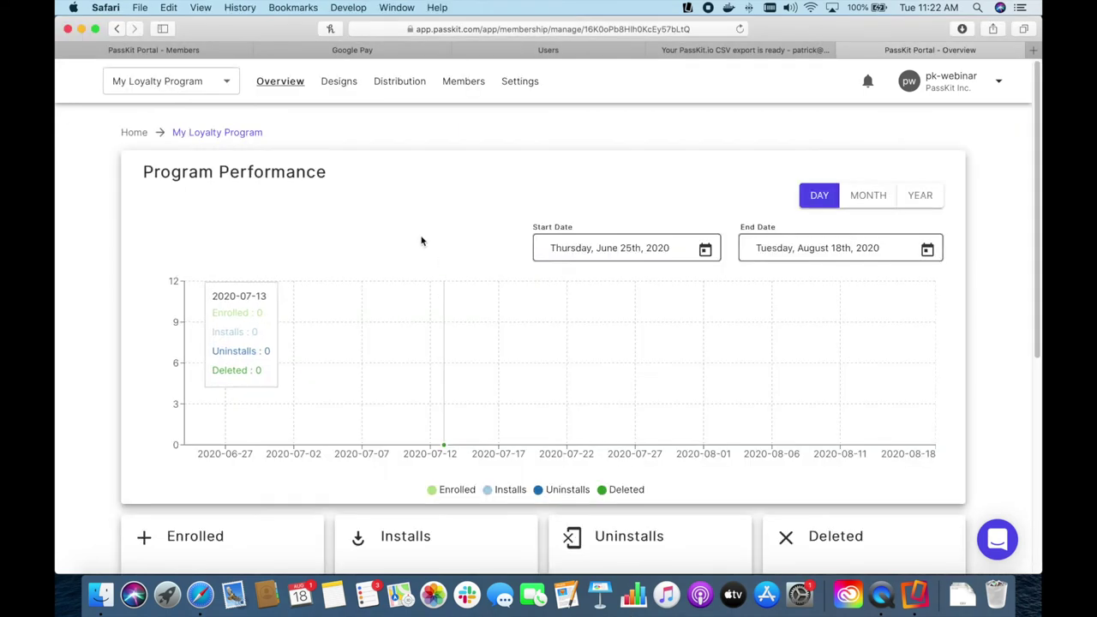
pyautogui.scroll(-5, 494, 455)
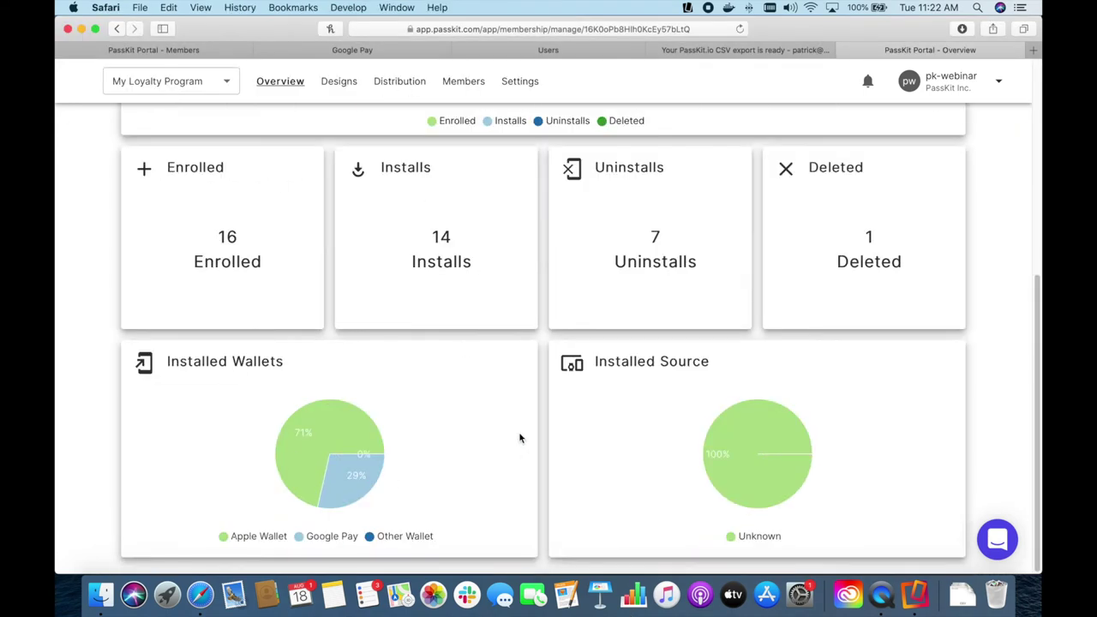
pyautogui.scroll(5, 519, 436)
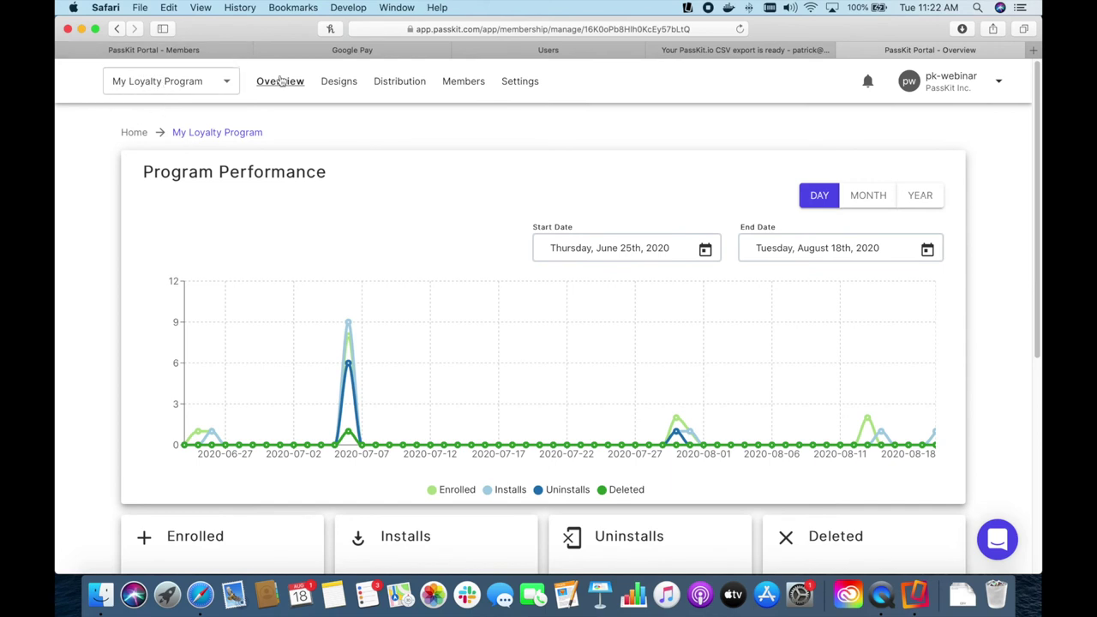
pyautogui.click(118, 30)
pyautogui.click(738, 29)
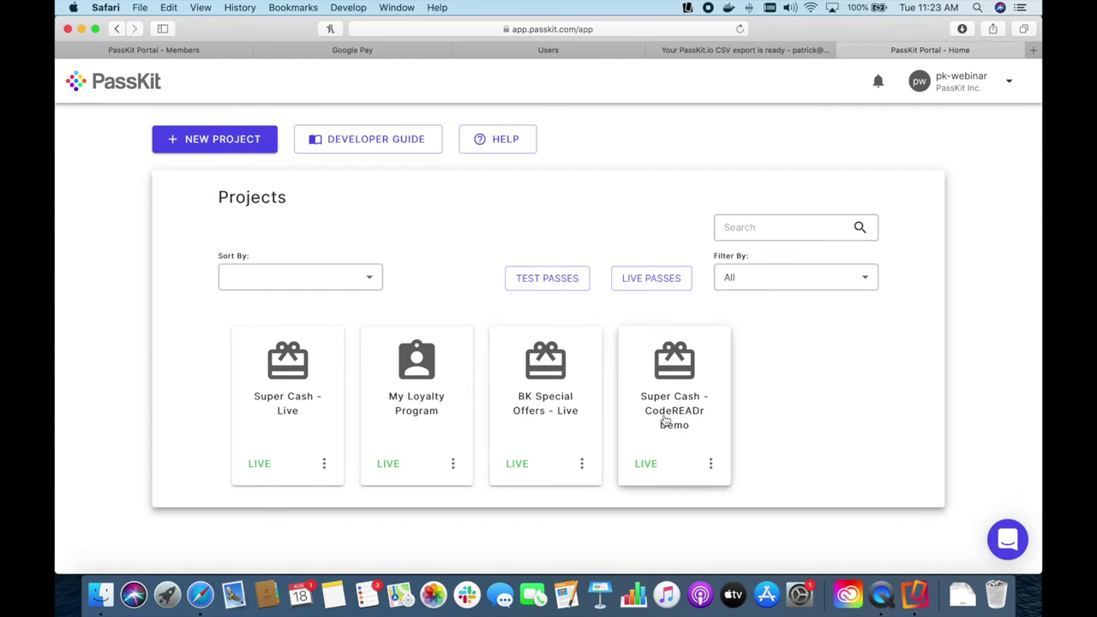
pyautogui.click(665, 420)
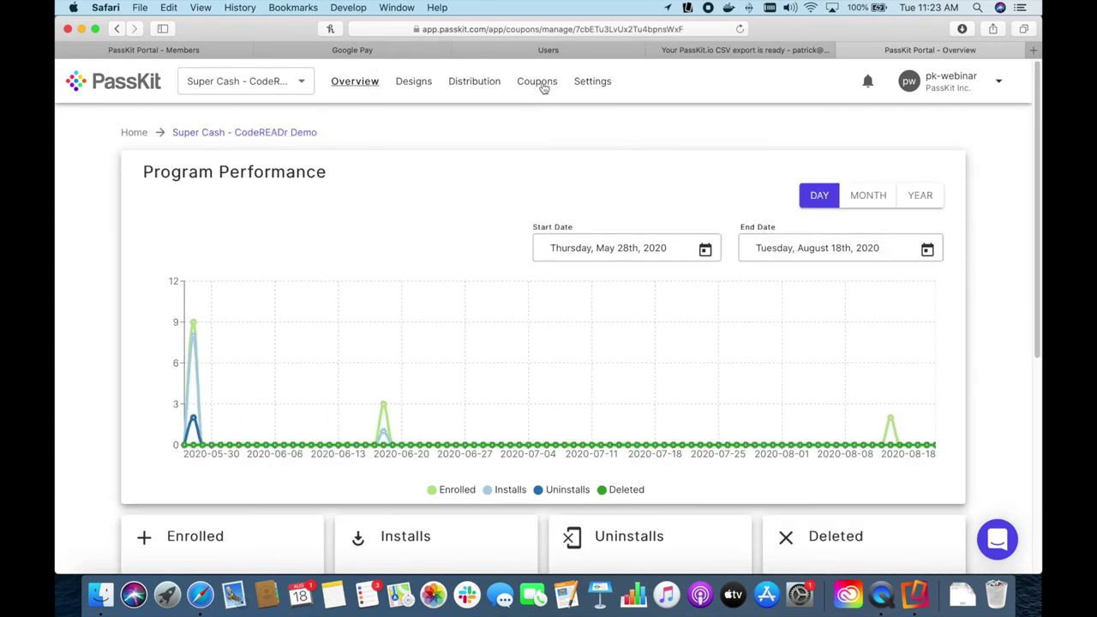
# Step: Set the Super Cash coupon's Barcode Content and Barcode Alt Text to Pass Id (${pid}) and save
pyautogui.click(408, 82)
pyautogui.click(749, 285)
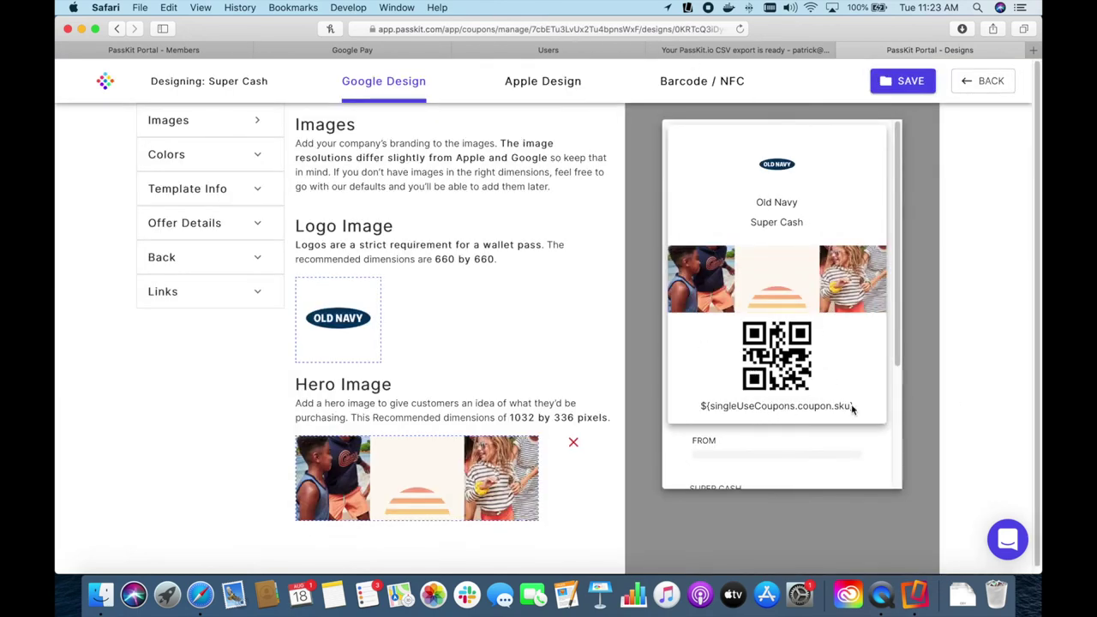
pyautogui.moveTo(857, 409); pyautogui.dragTo(701, 405)
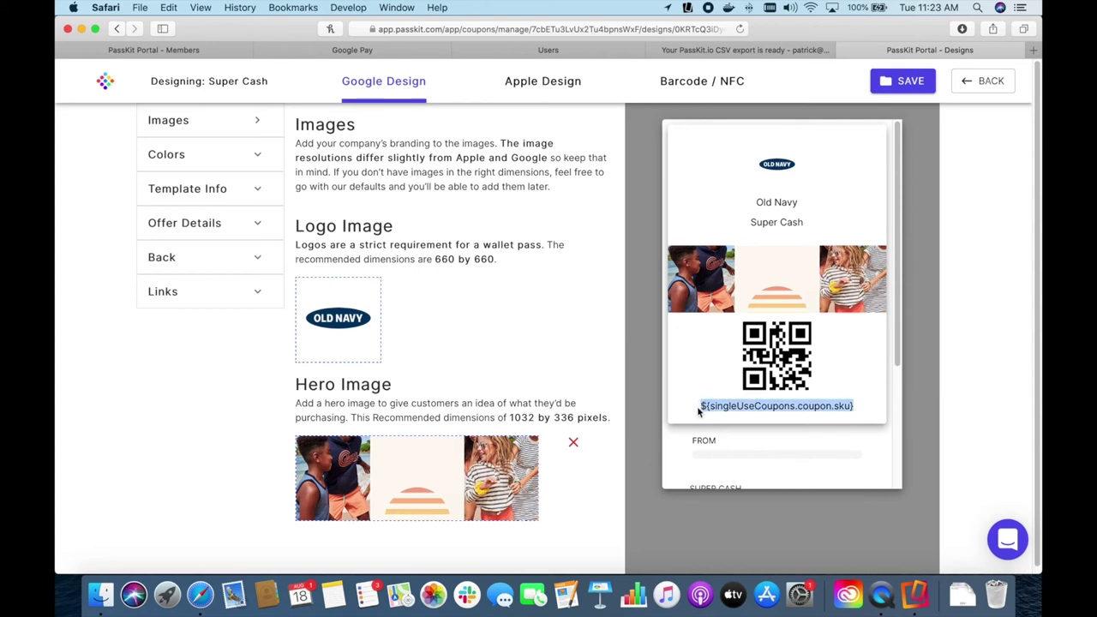
pyautogui.click(827, 409)
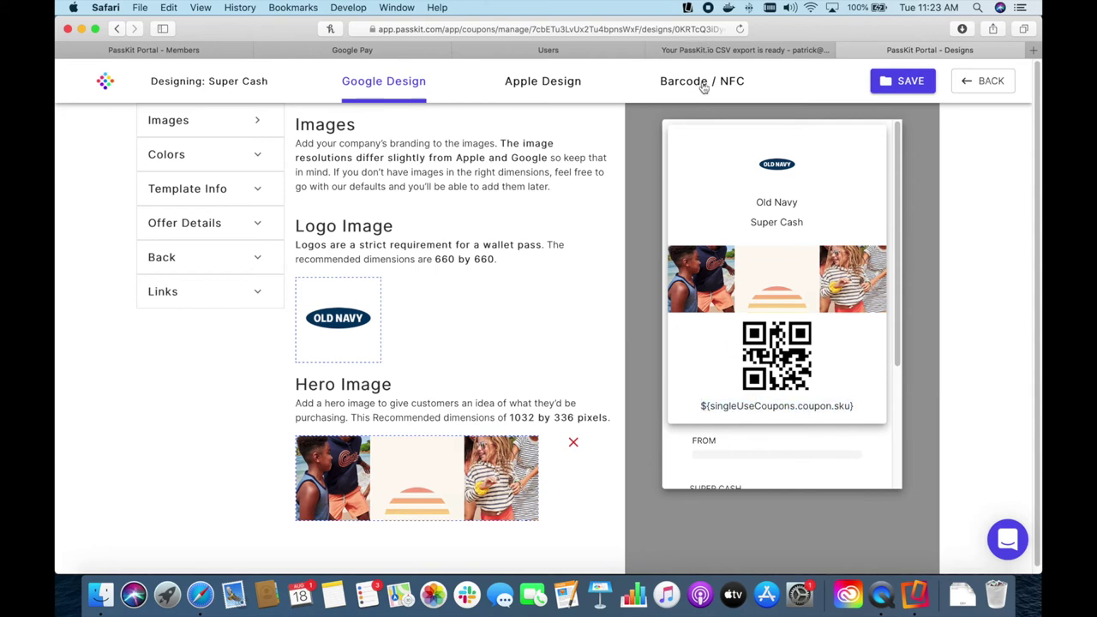
pyautogui.click(702, 86)
pyautogui.scroll(-5, 550, 335)
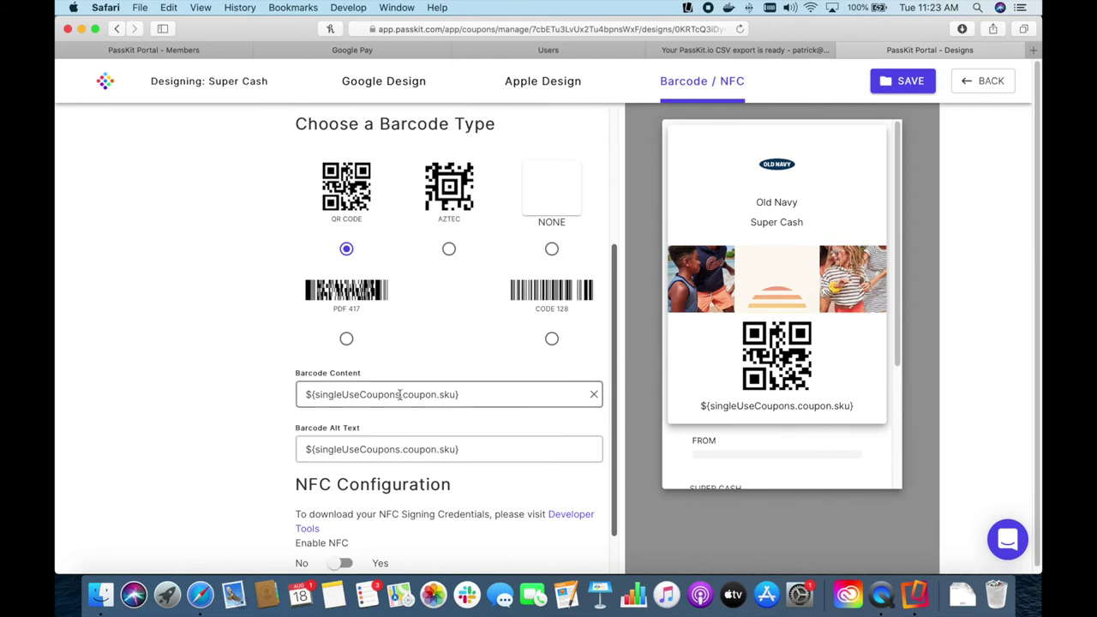
pyautogui.click(399, 394)
pyautogui.click(345, 195)
pyautogui.click(385, 449)
pyautogui.click(320, 246)
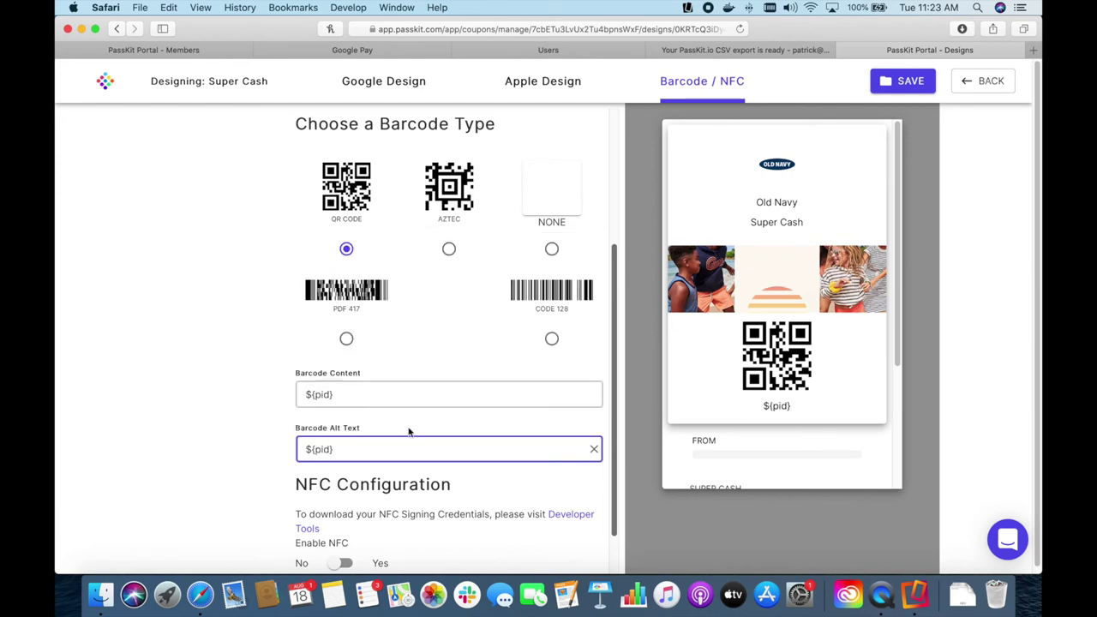
pyautogui.click(902, 81)
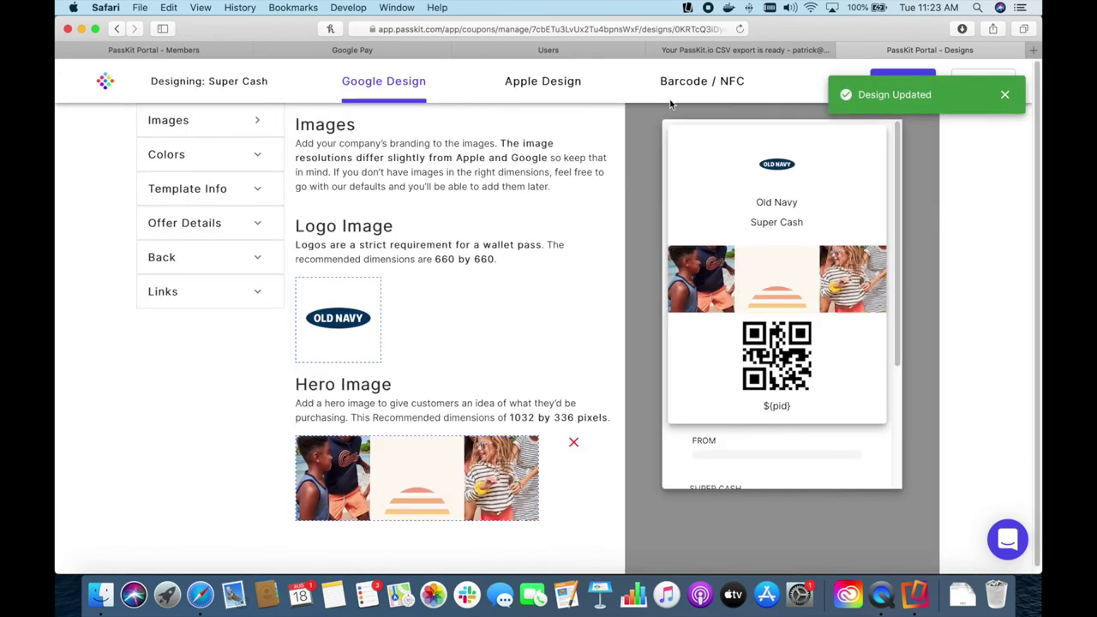
# Step: Open the Super Cash campaign's codeREADr integration configuration under Settings > Integrations
pyautogui.click(1004, 94)
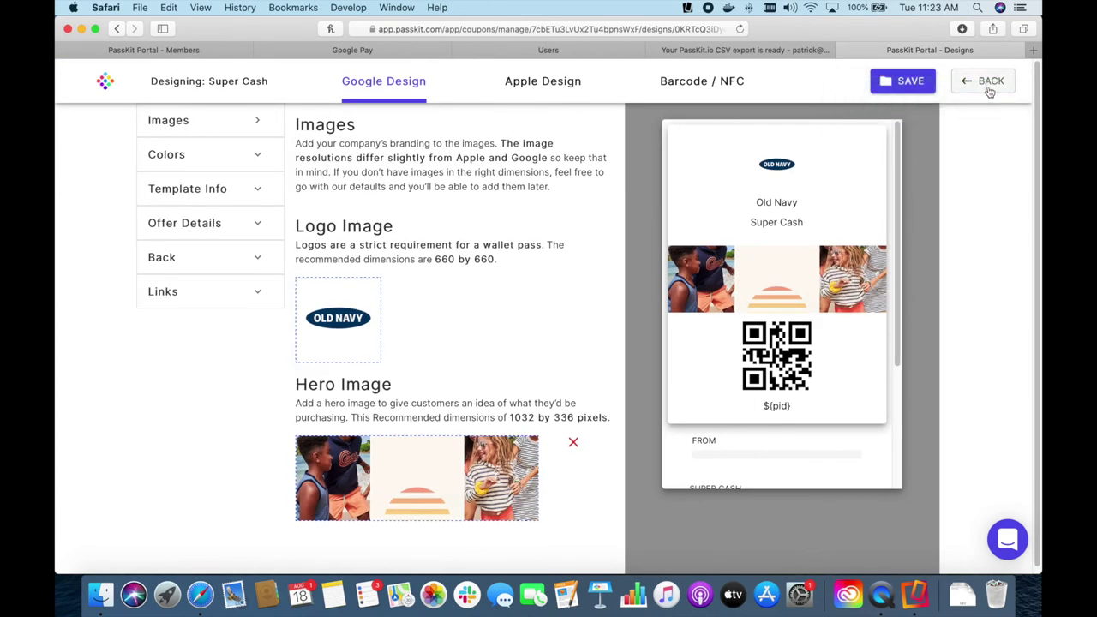
pyautogui.click(986, 83)
pyautogui.click(605, 81)
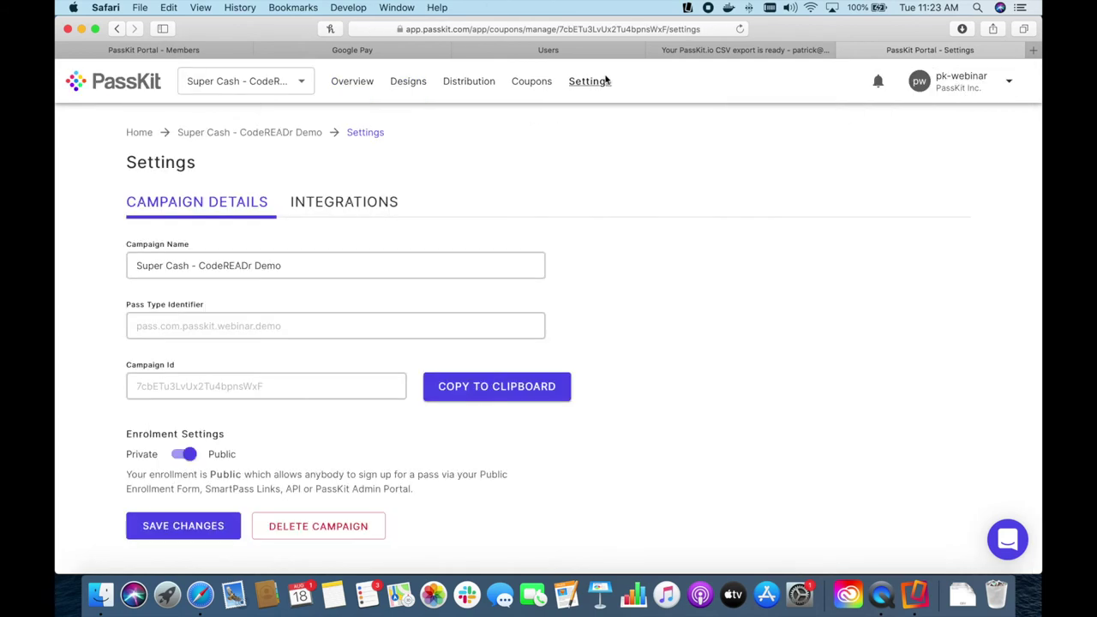
pyautogui.click(352, 200)
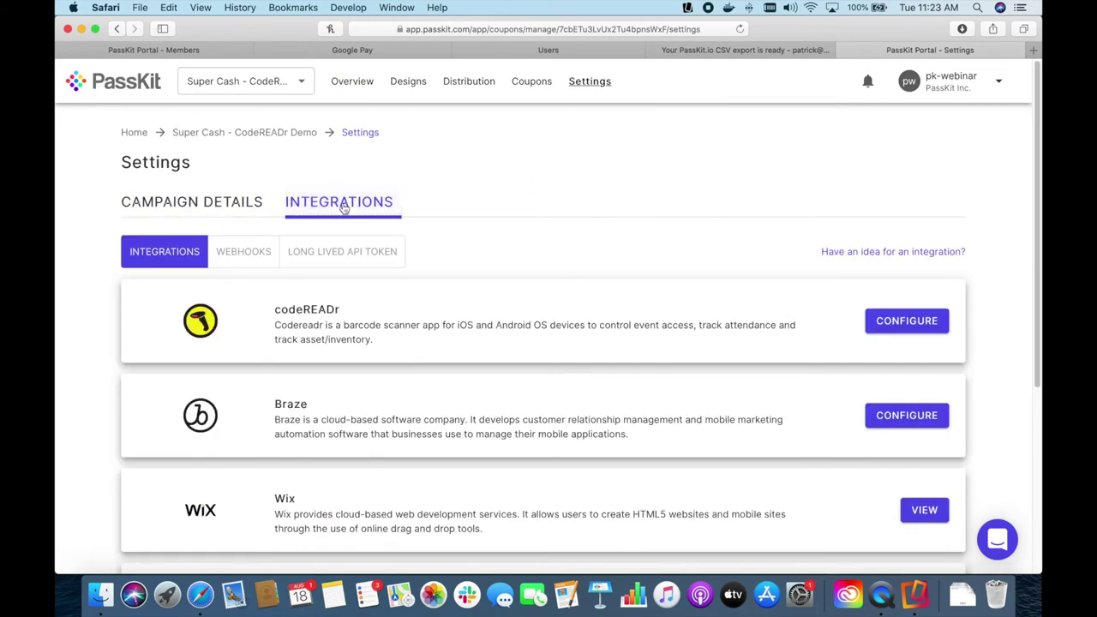
pyautogui.click(916, 320)
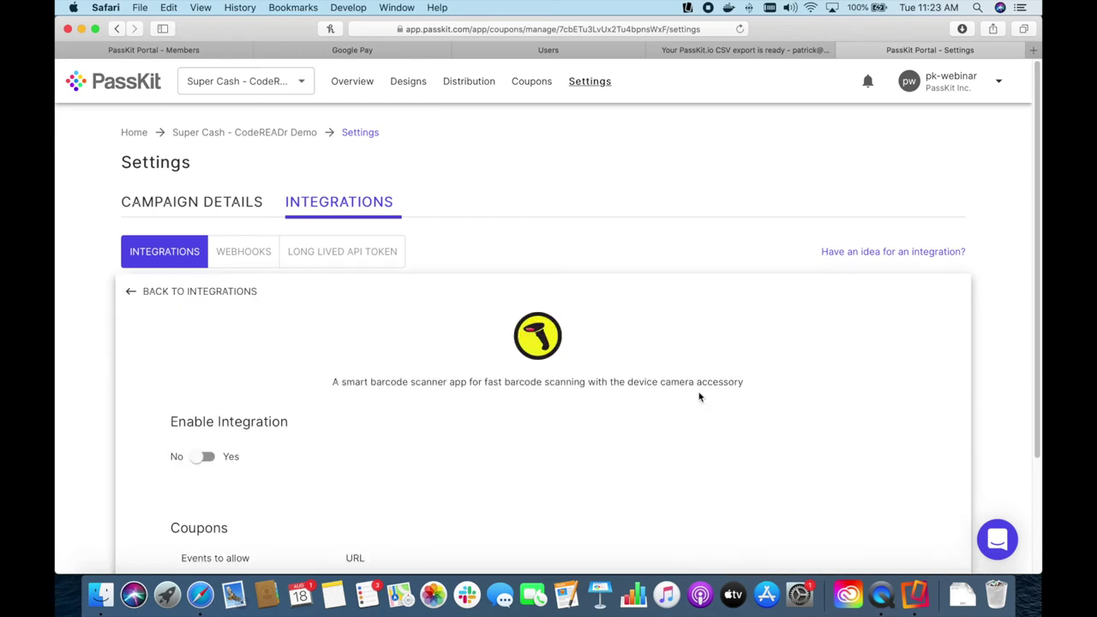
# Step: Enable the integration with the Redeem event allowed, save it, and copy the Redeem URL
pyautogui.scroll(-3, 531, 446)
pyautogui.click(208, 311)
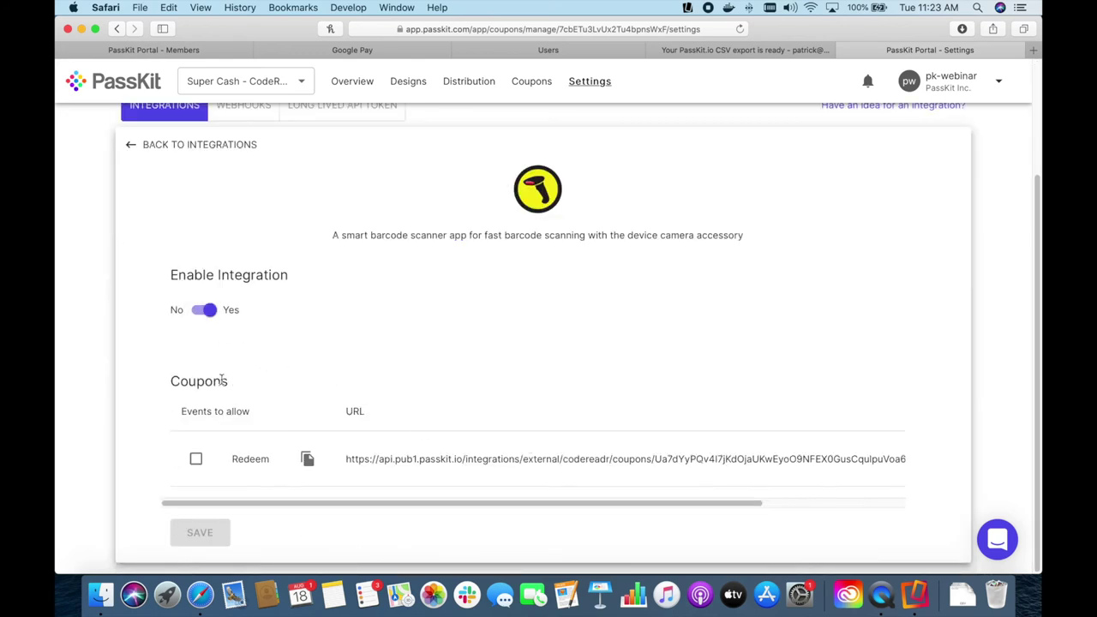
pyautogui.click(197, 463)
pyautogui.click(201, 533)
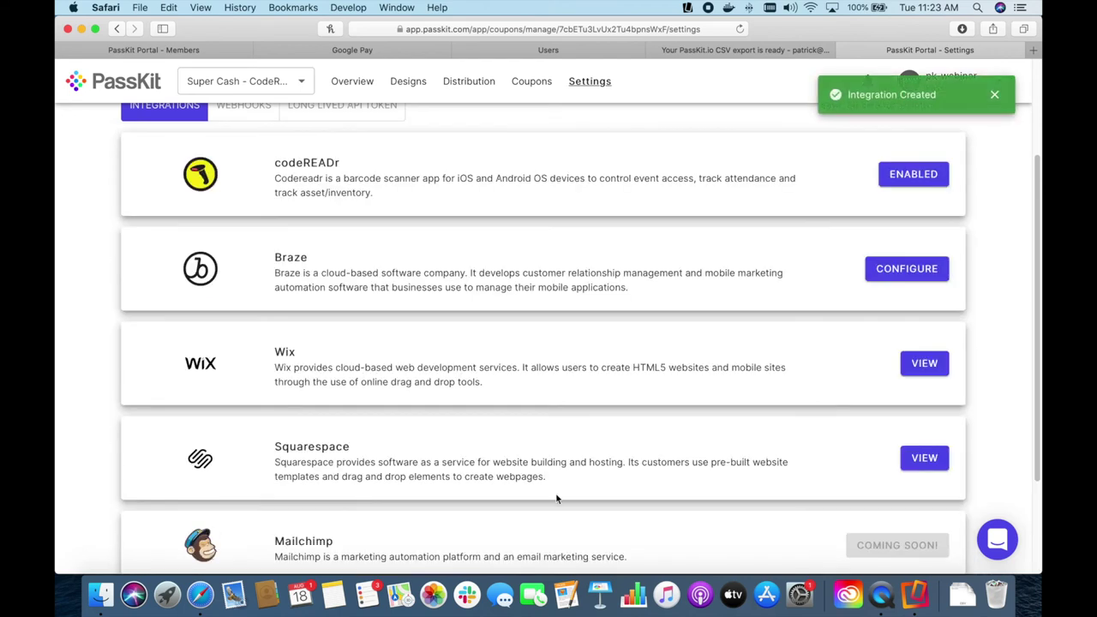
pyautogui.click(307, 467)
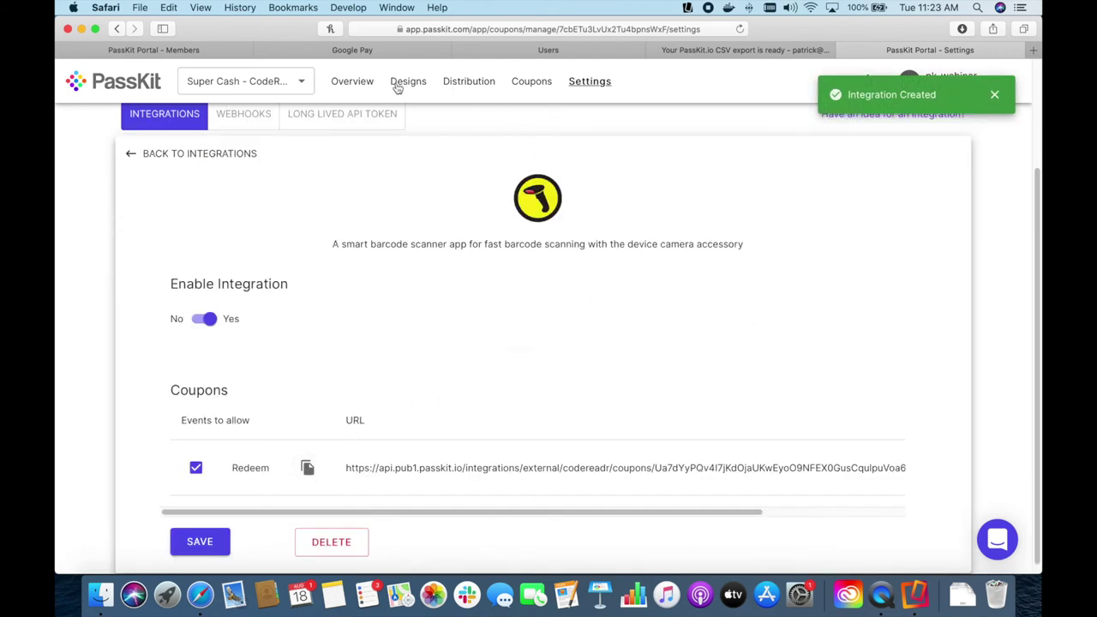
pyautogui.click(561, 48)
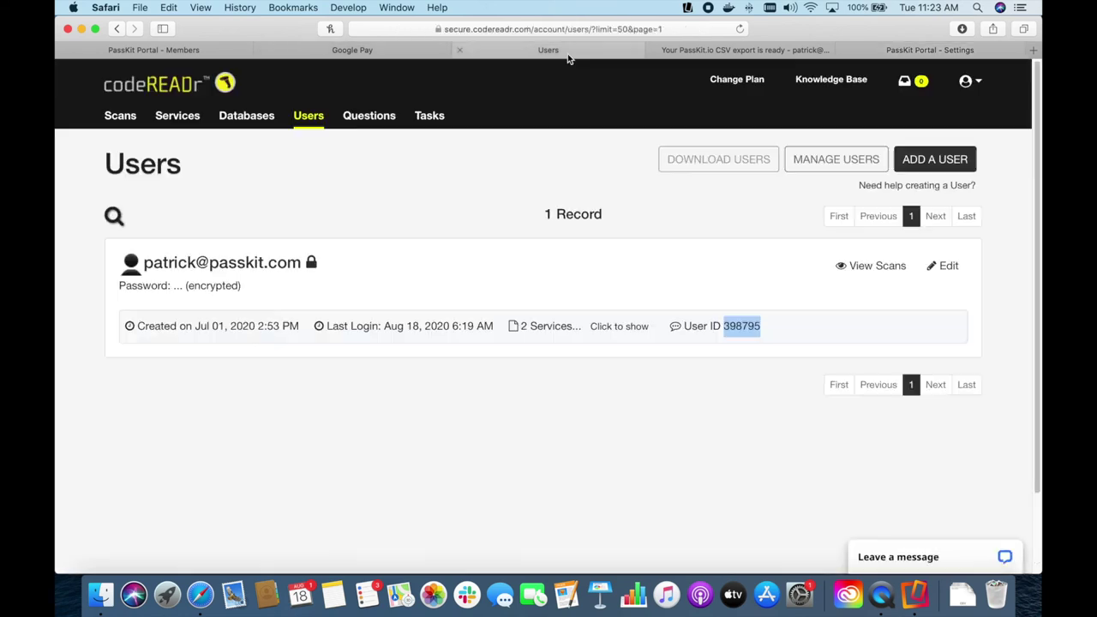
# Step: Create a Scan to Third Party Server service posting directly to the pasted PassKit redeem URL
pyautogui.click(178, 118)
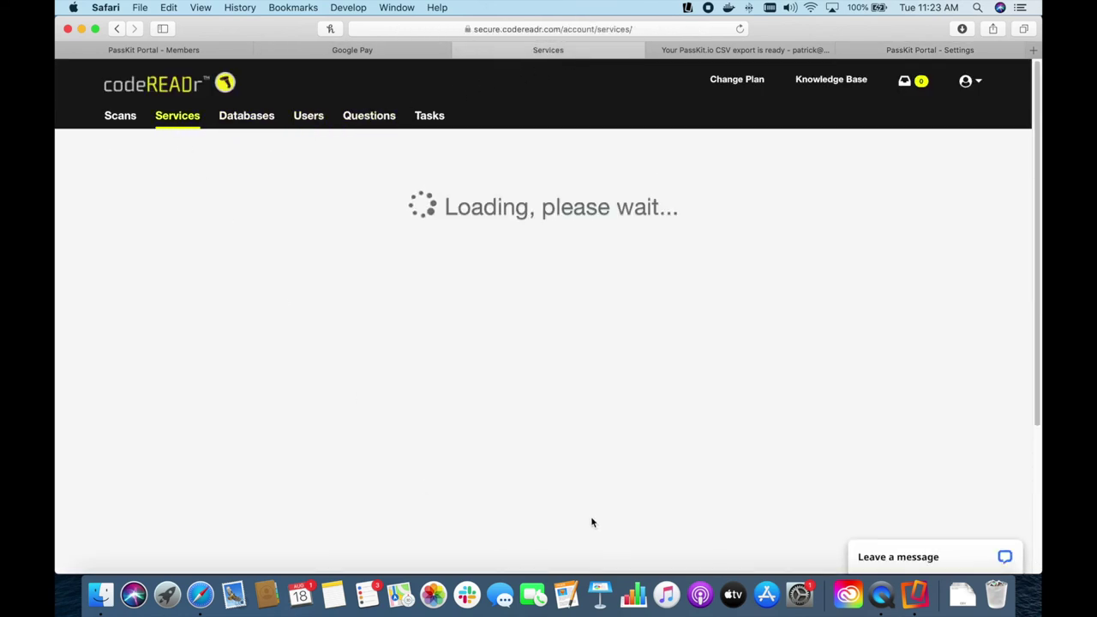
pyautogui.click(927, 159)
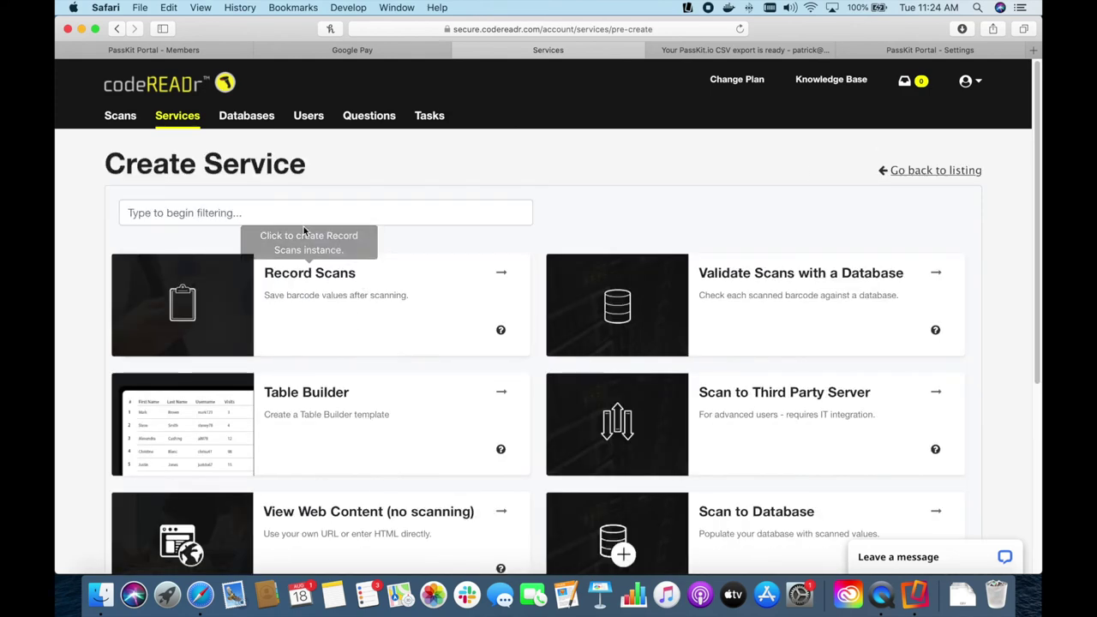
pyautogui.click(761, 415)
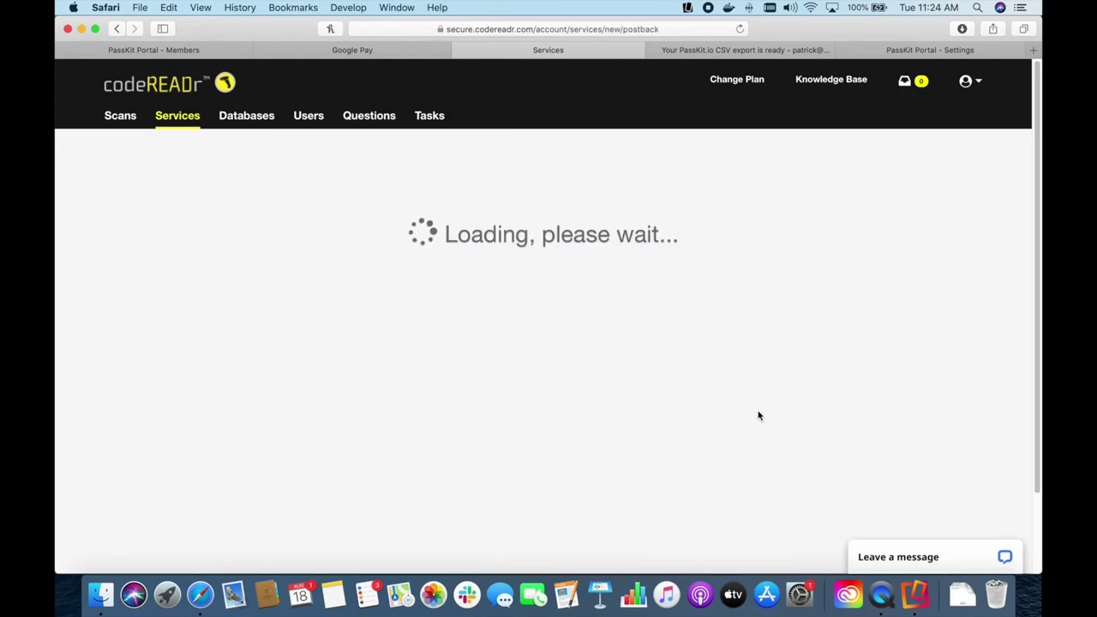
pyautogui.click(289, 350)
pyautogui.press('super+v')
pyautogui.click(232, 380)
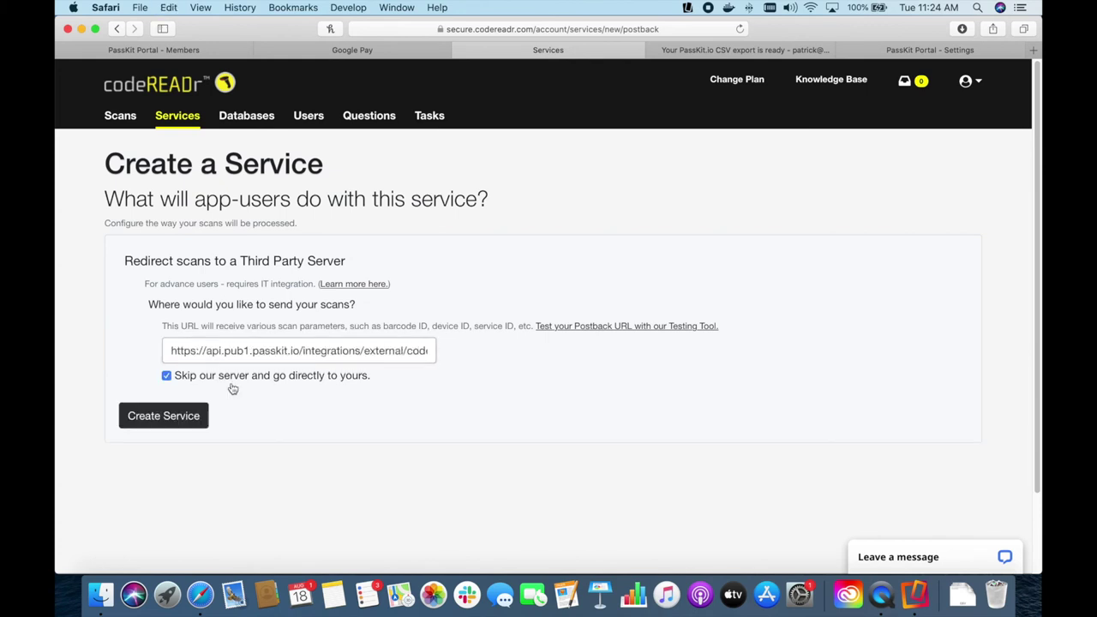
pyautogui.click(175, 416)
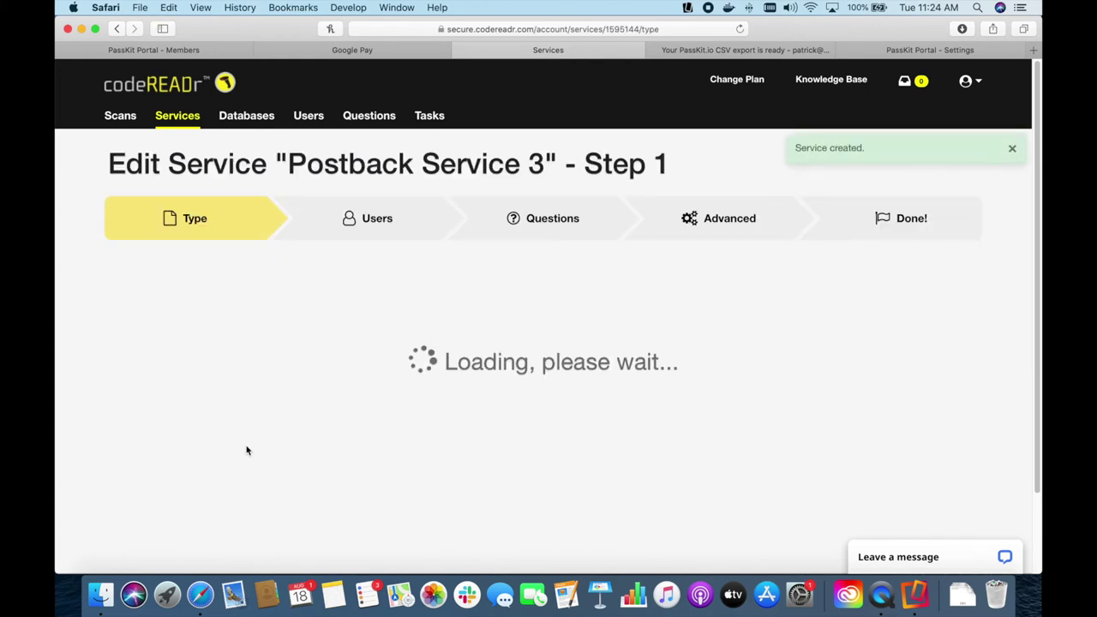
# Step: Name the service 'Redeem Coupons' with description 'Redeem', then save and continue
pyautogui.tripleClick(259, 388)
pyautogui.write('Redeem Coupons')
pyautogui.press('Tab')
pyautogui.write('Redeem')
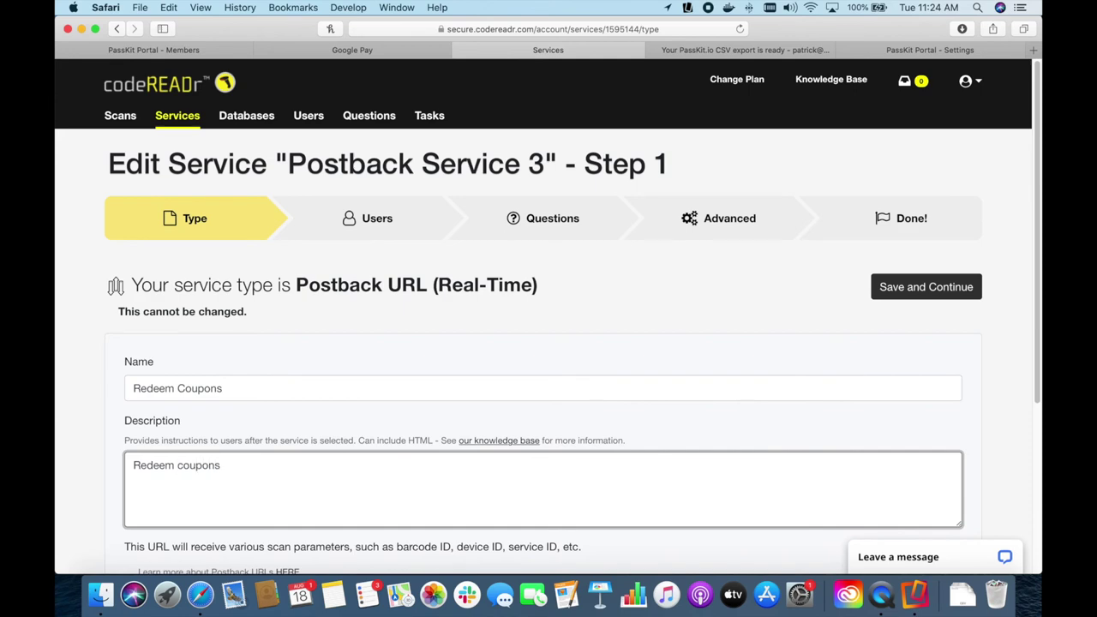
pyautogui.scroll(-3, 646, 419)
pyautogui.scroll(-2, 783, 500)
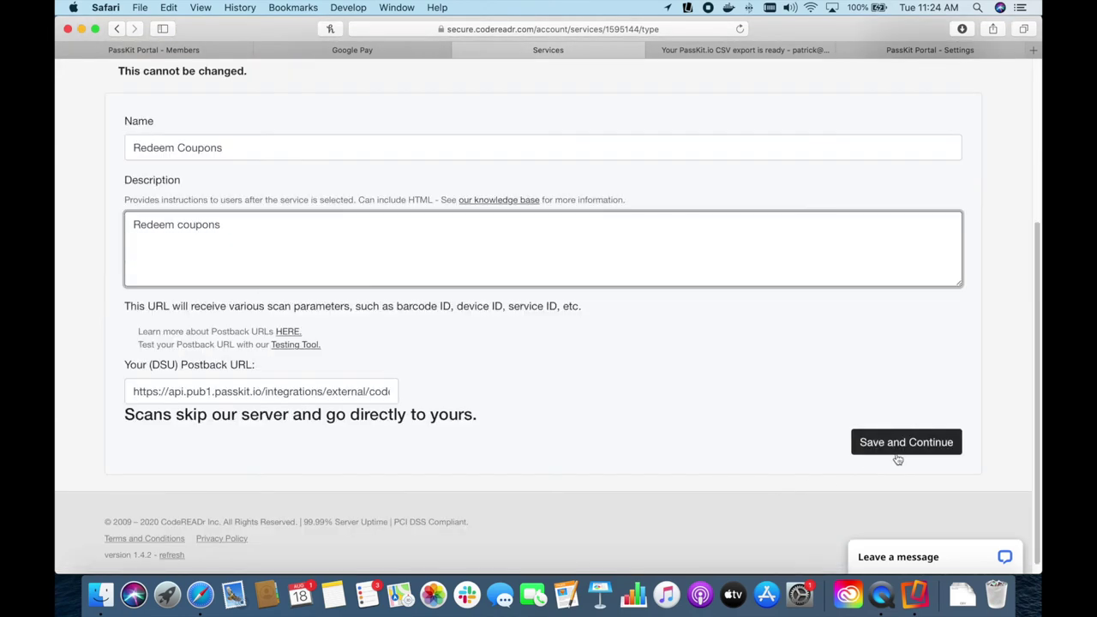
pyautogui.click(901, 453)
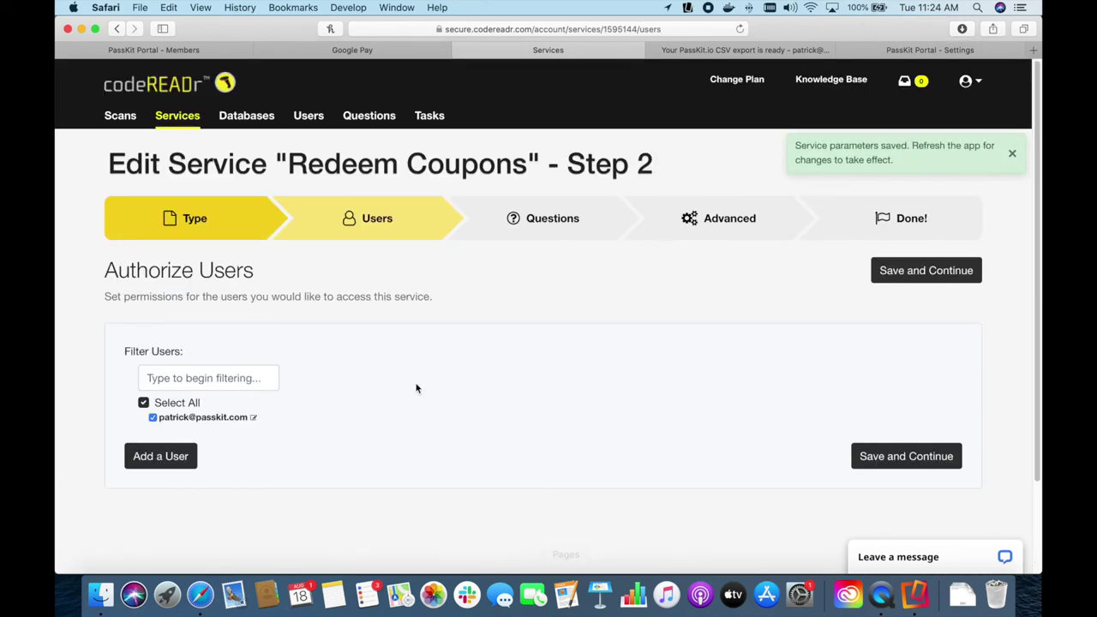
# Step: Save the Redeem Coupons users and questions steps unchanged
pyautogui.click(909, 453)
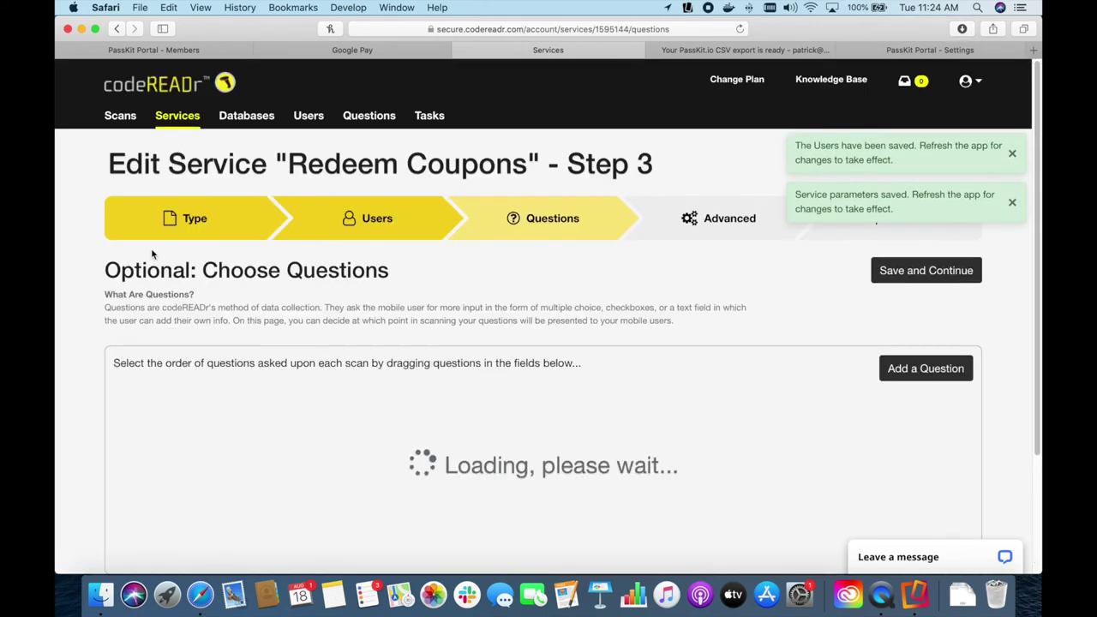
pyautogui.scroll(-5, 442, 437)
pyautogui.scroll(2, 385, 325)
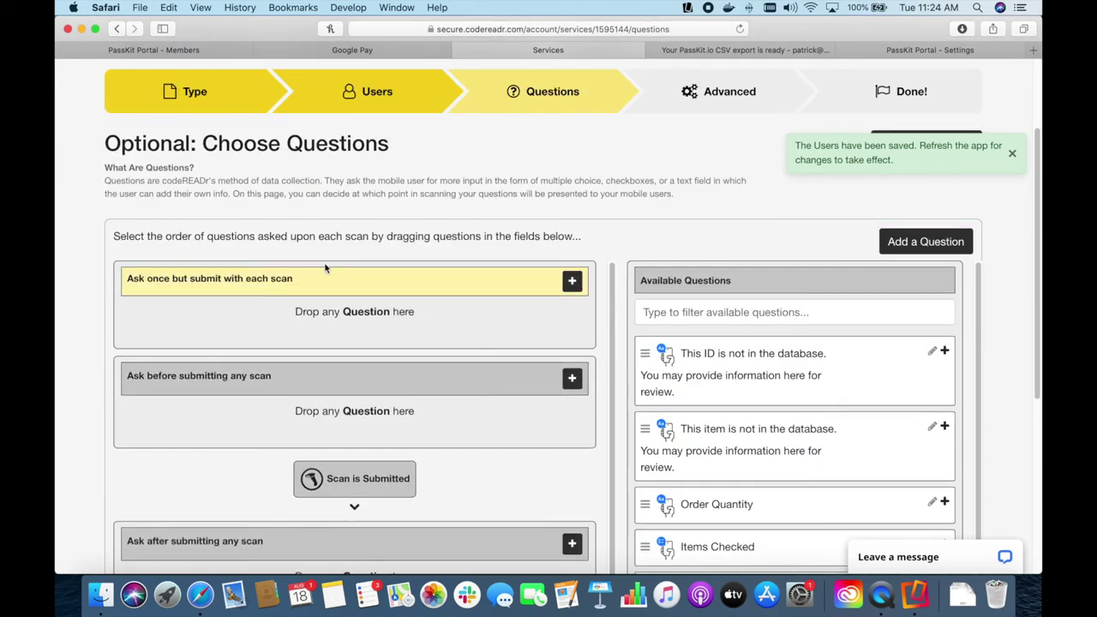
pyautogui.scroll(-5, 690, 291)
pyautogui.scroll(-5, 818, 232)
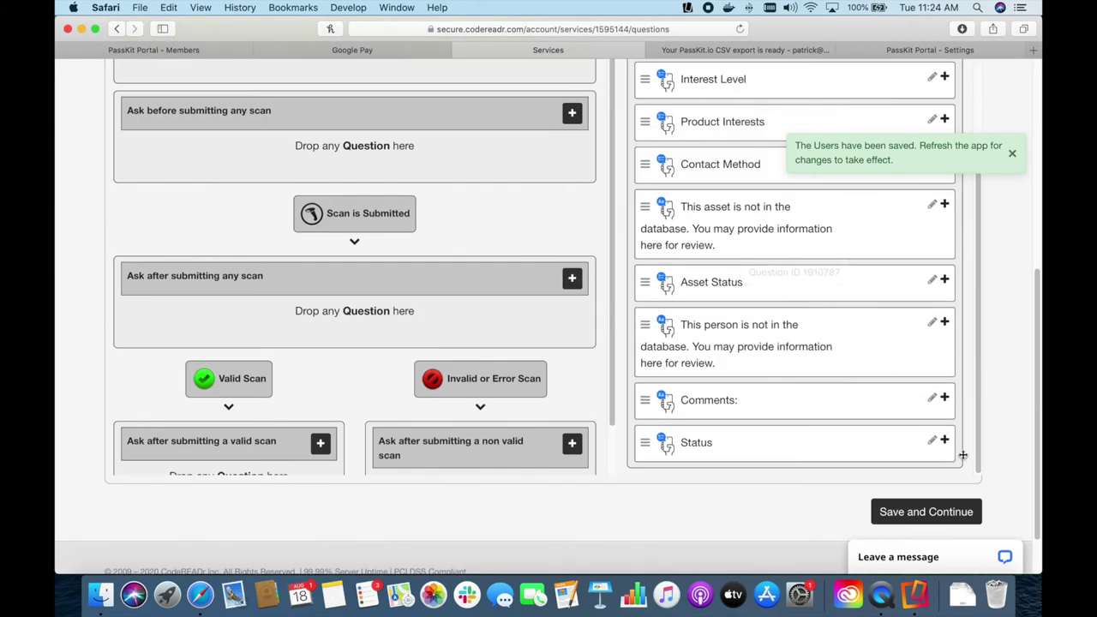
pyautogui.click(911, 512)
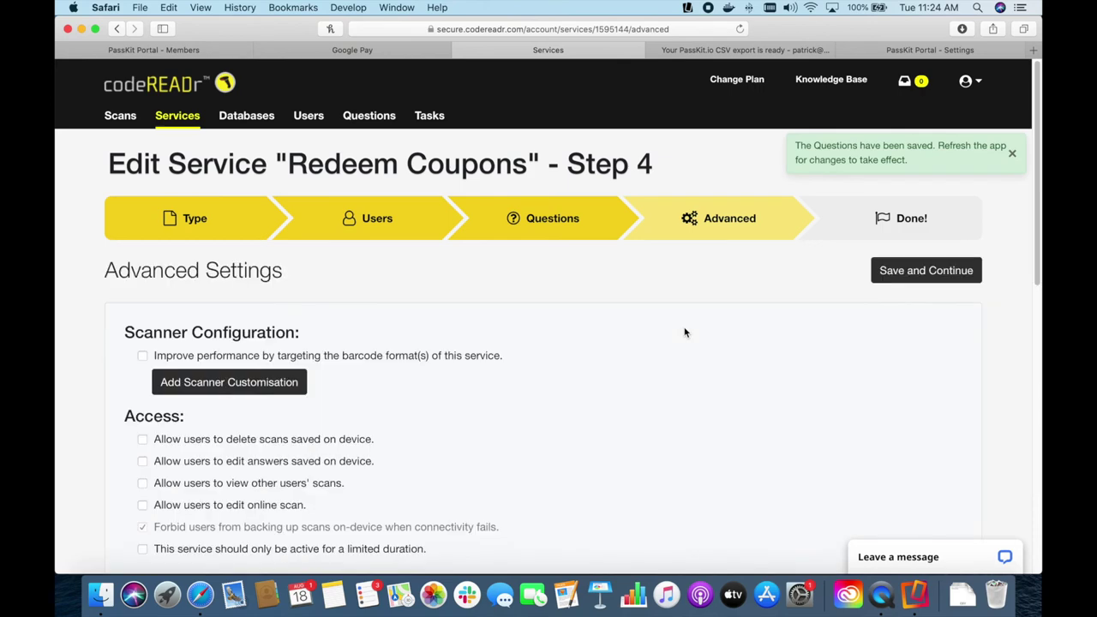
# Step: Enable device location collection and target QR Code barcodes, then return to PassKit's member events
pyautogui.scroll(-6, 506, 353)
pyautogui.click(143, 432)
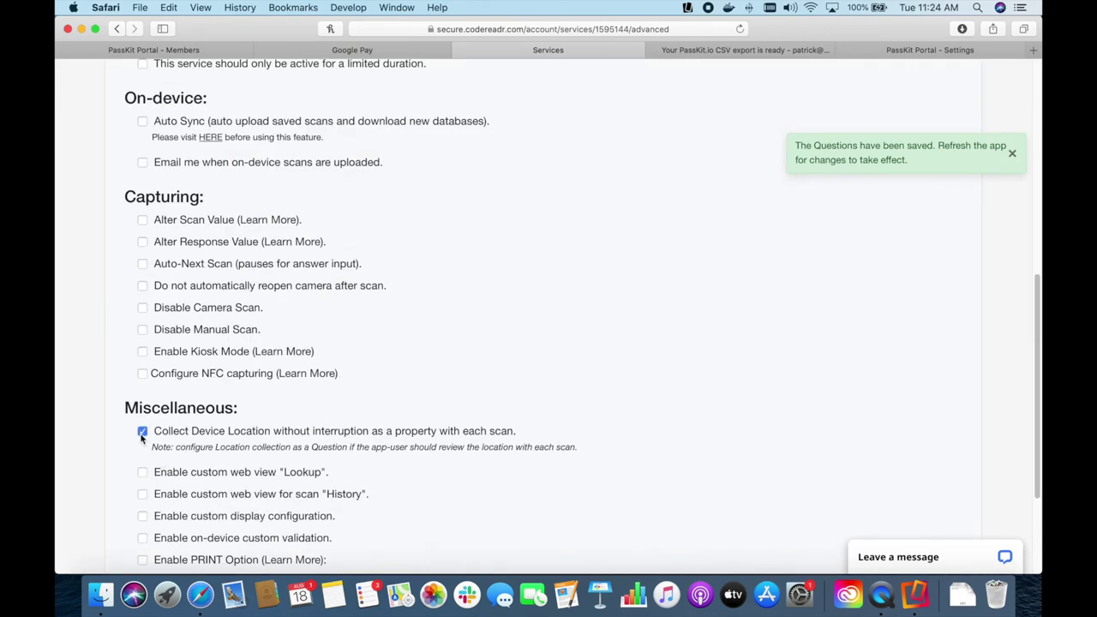
pyautogui.scroll(4, 195, 437)
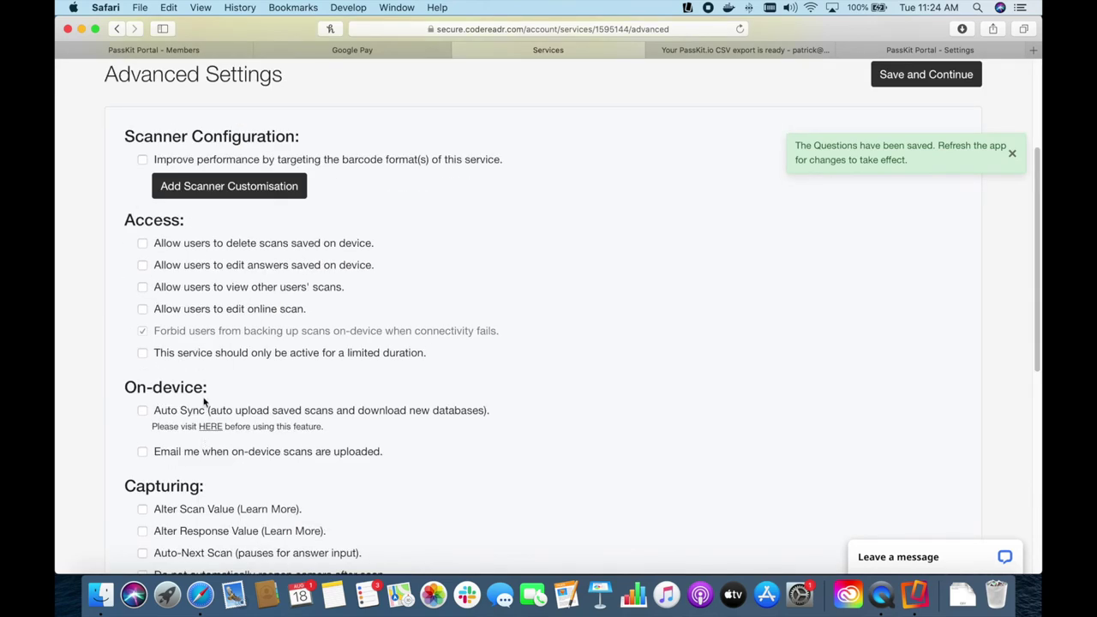
pyautogui.click(175, 163)
pyautogui.click(222, 188)
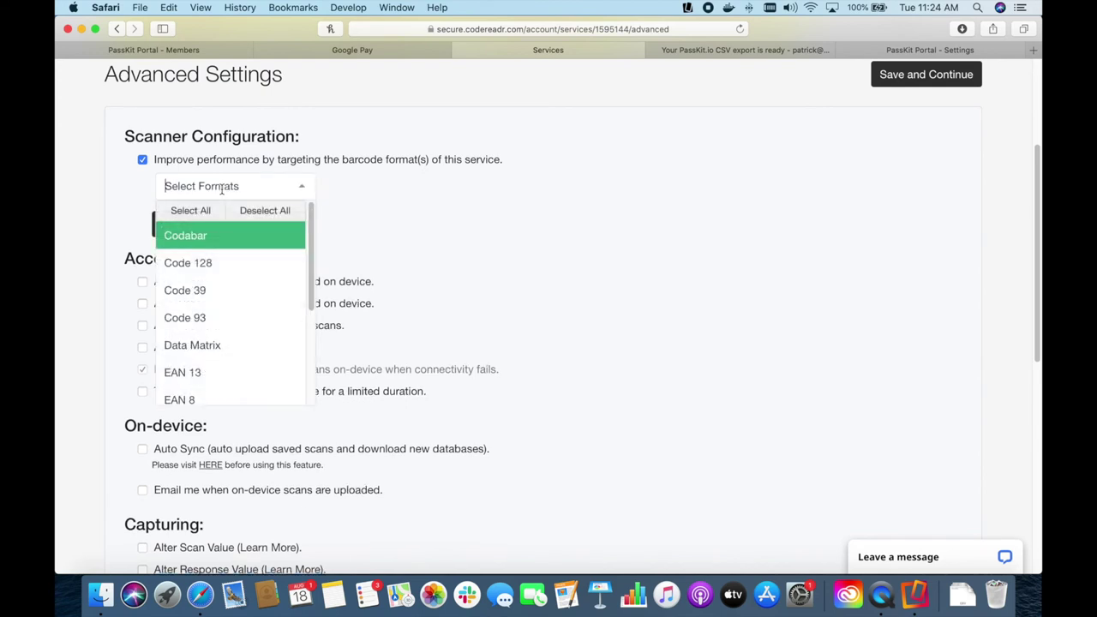
pyautogui.scroll(-4, 217, 268)
pyautogui.click(206, 336)
pyautogui.click(469, 232)
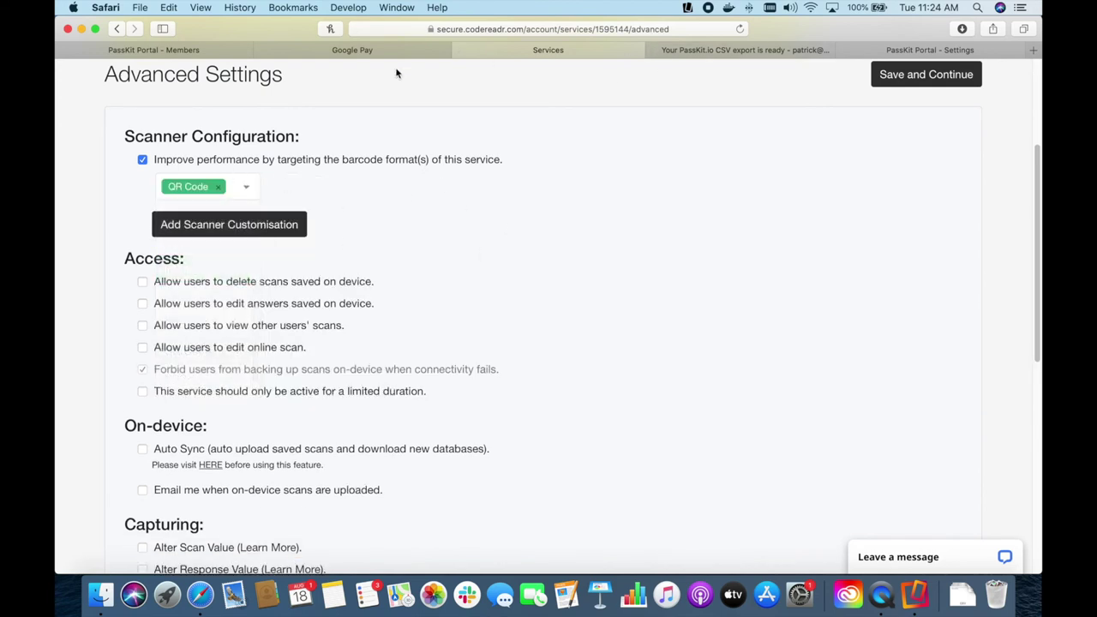
pyautogui.click(395, 52)
pyautogui.click(241, 53)
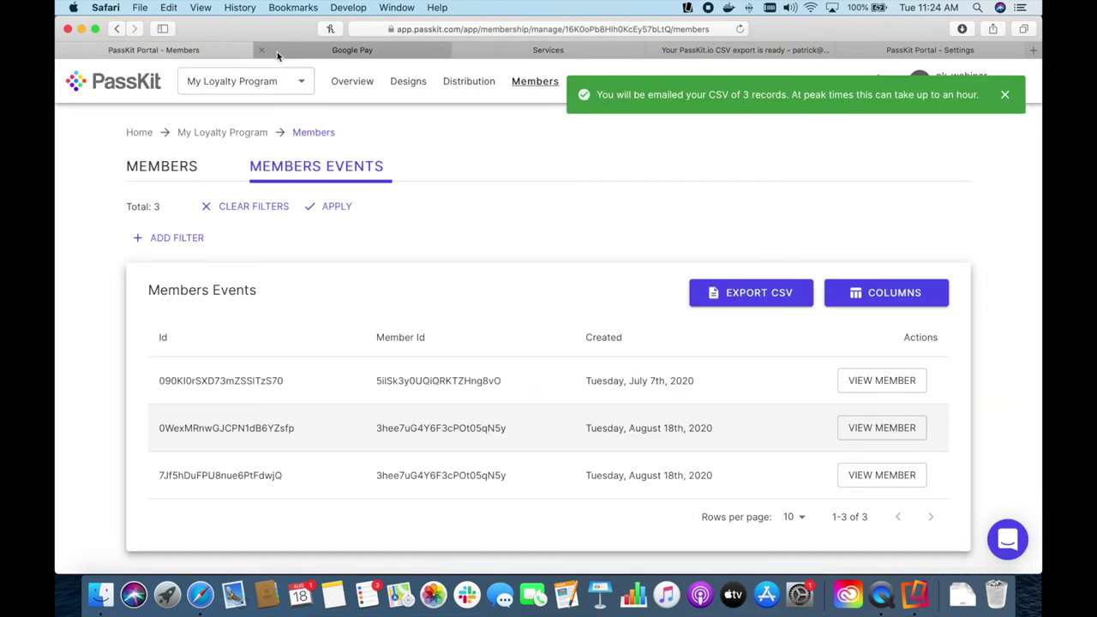
# Step: Close the extra PassKit and Google Pay tabs and open the Super Cash design editor
pyautogui.click(270, 53)
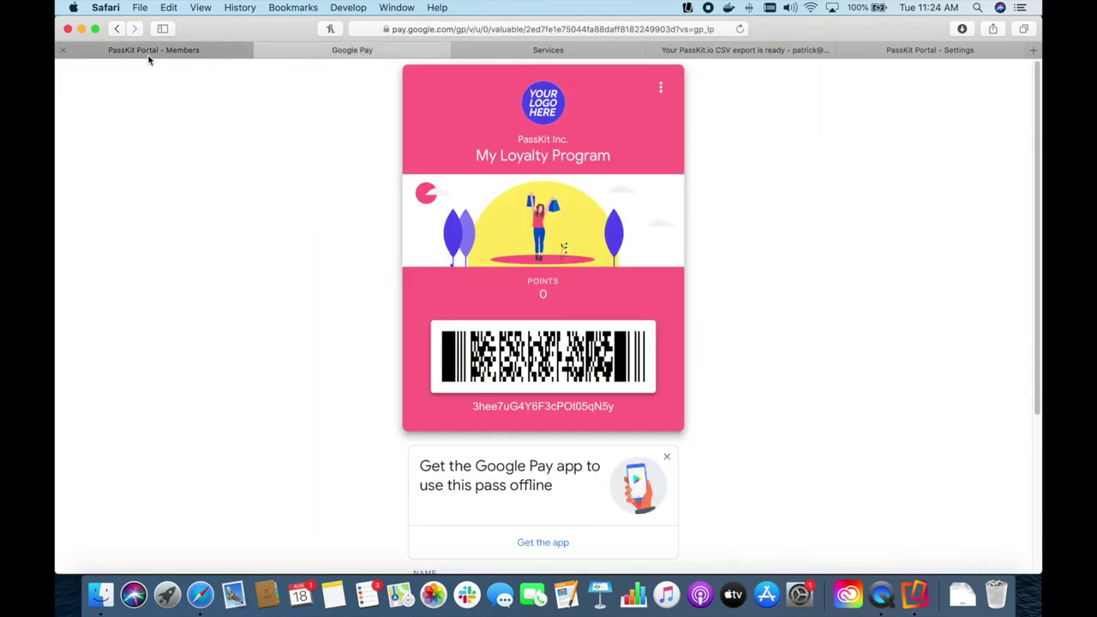
pyautogui.click(64, 53)
pyautogui.click(64, 53)
pyautogui.click(822, 49)
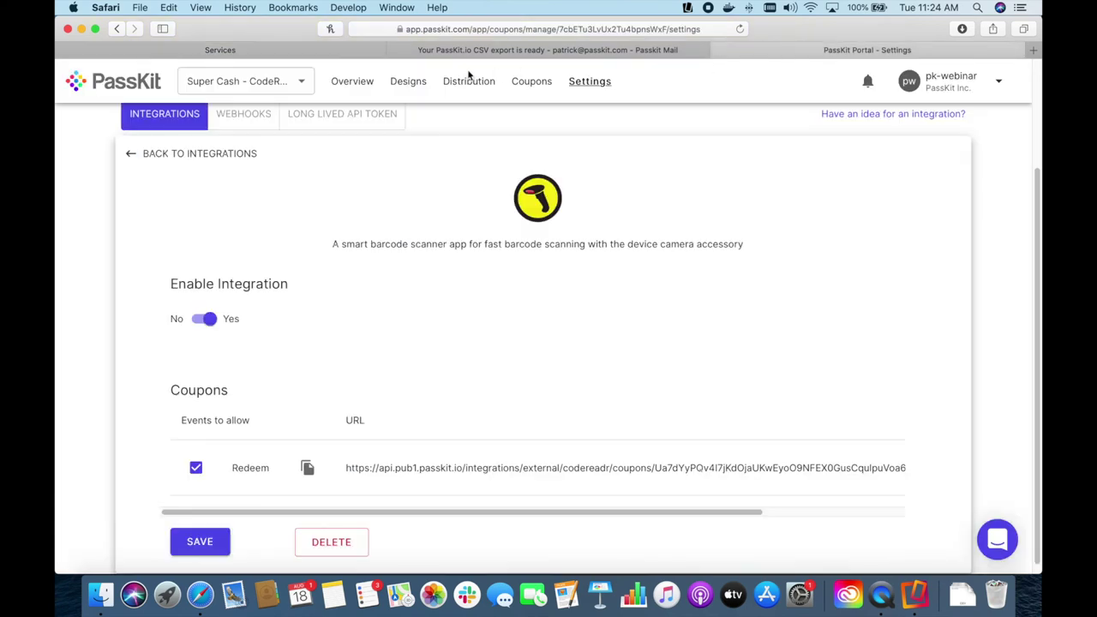
pyautogui.click(410, 83)
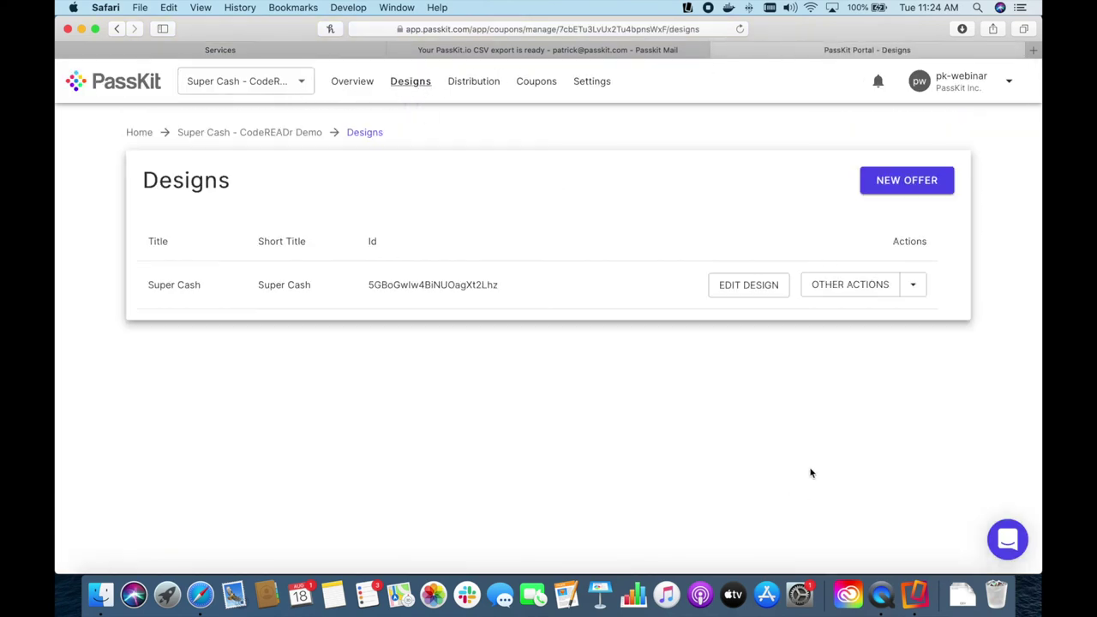
pyautogui.click(751, 286)
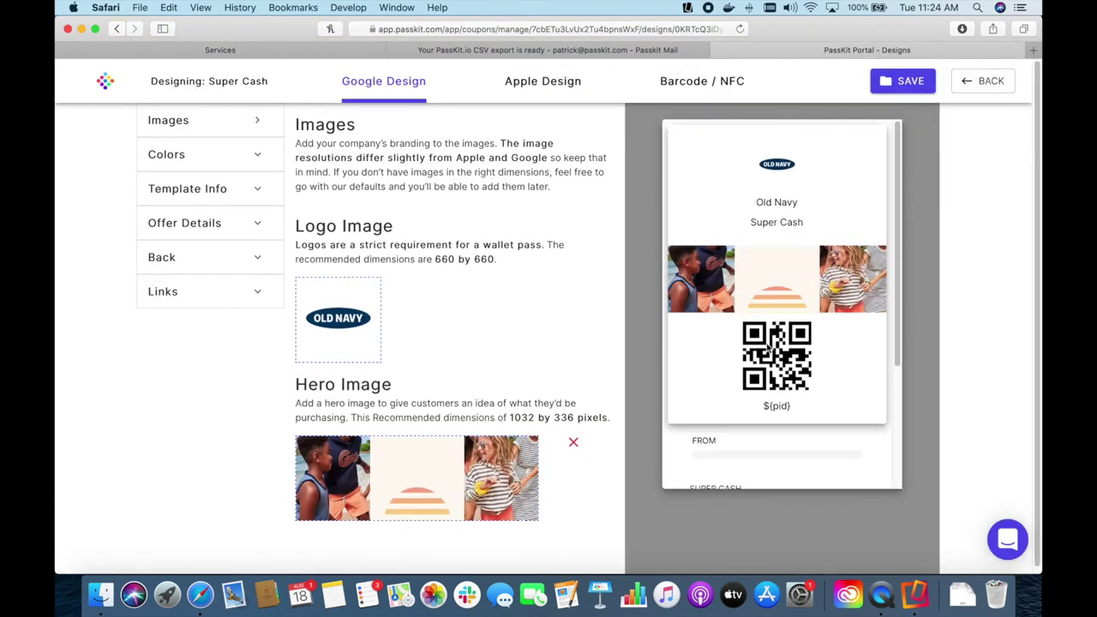
# Step: Save the Redeem Coupons advanced settings and finish the service in codeREADr
pyautogui.click(189, 49)
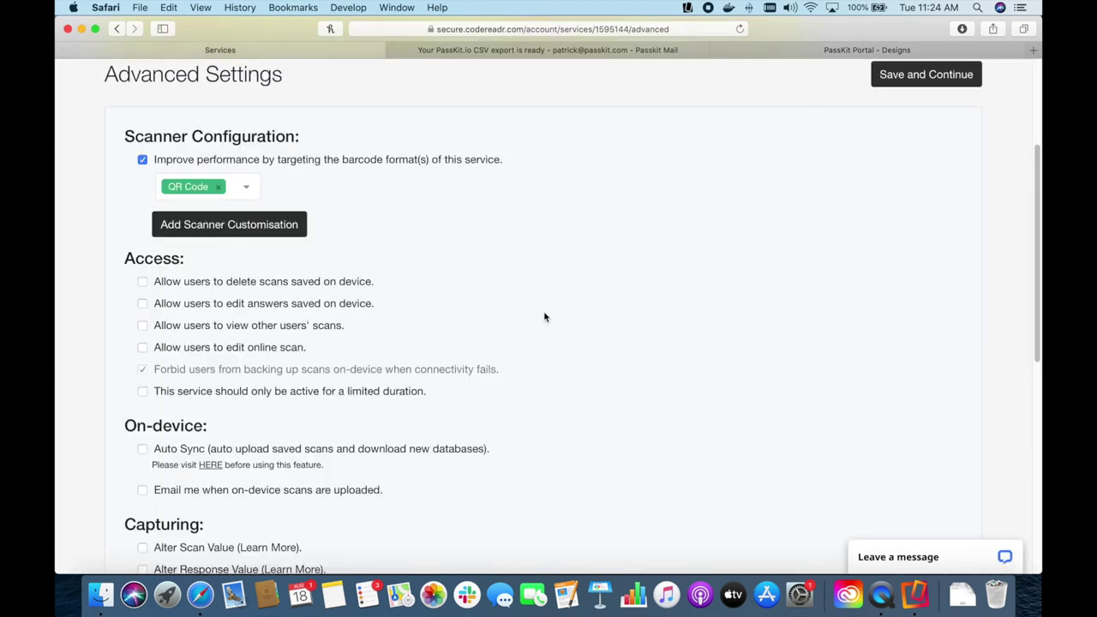
pyautogui.scroll(-10, 420, 298)
pyautogui.scroll(8, 427, 298)
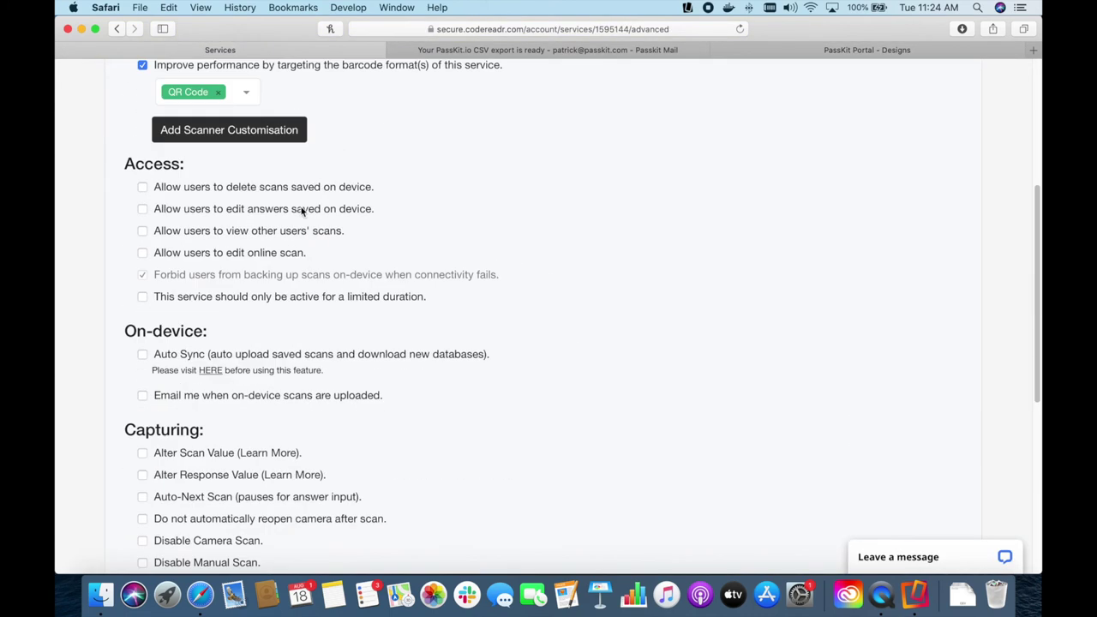
pyautogui.scroll(3, 262, 174)
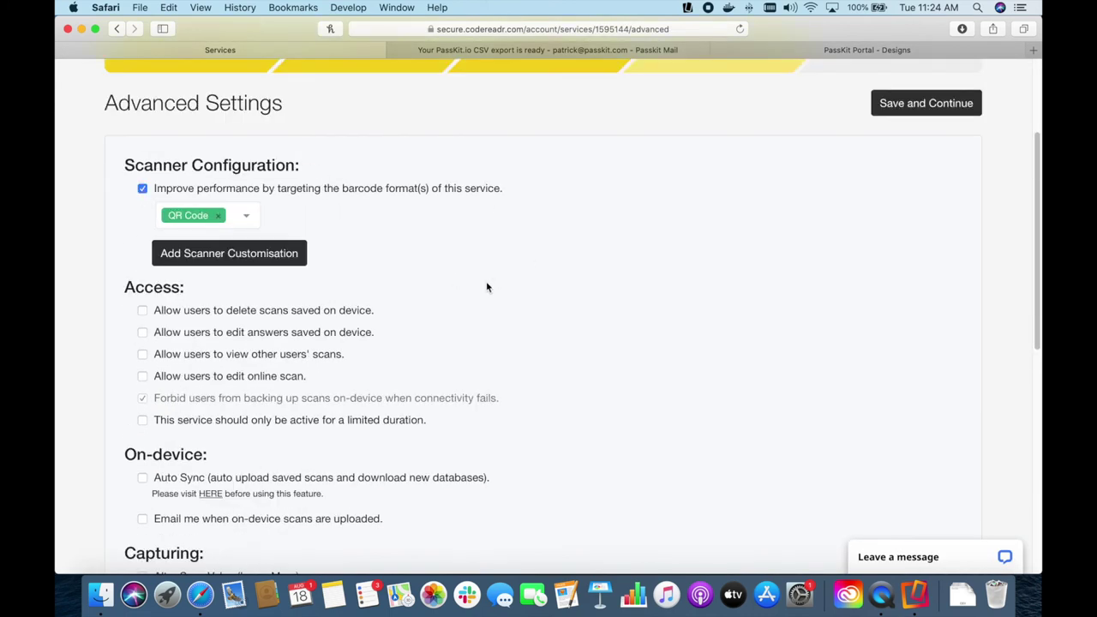
pyautogui.scroll(-10, 644, 471)
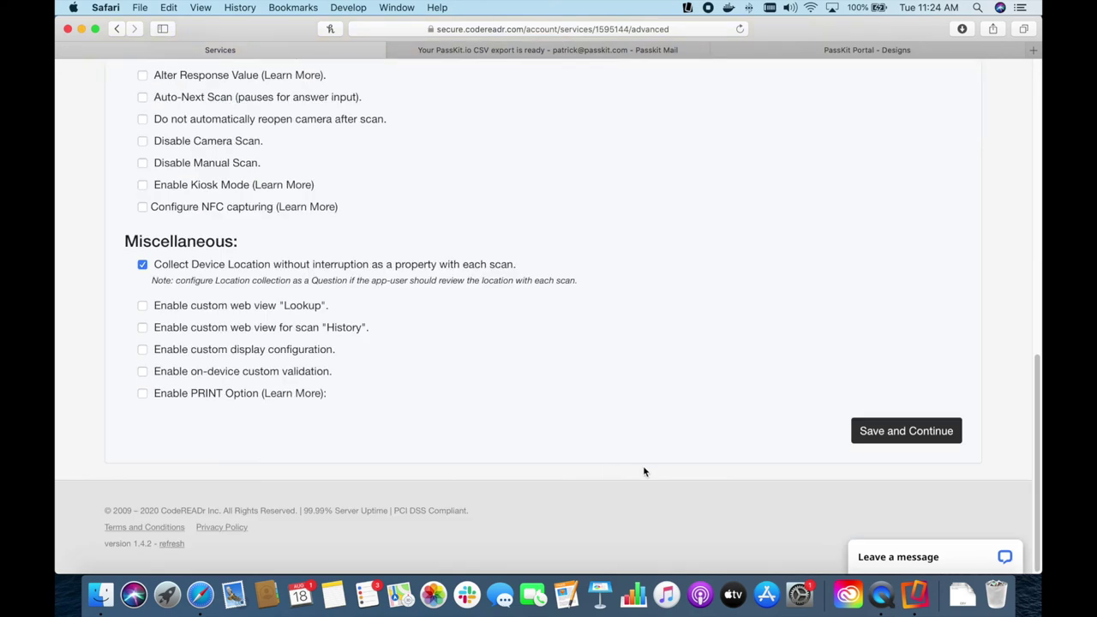
pyautogui.click(866, 436)
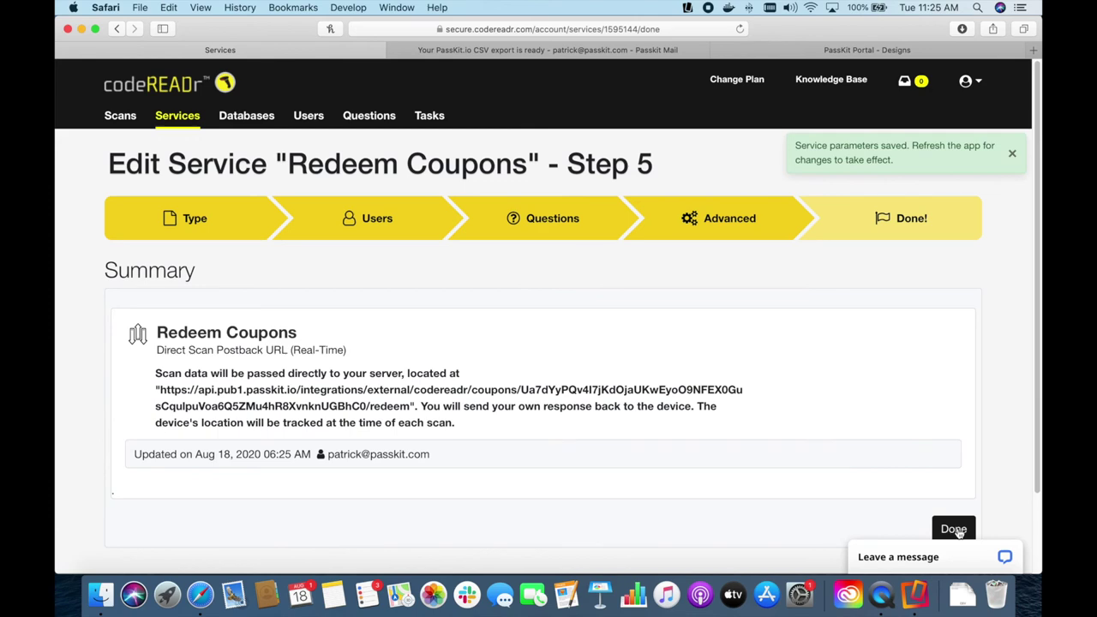
pyautogui.click(953, 529)
pyautogui.click(859, 51)
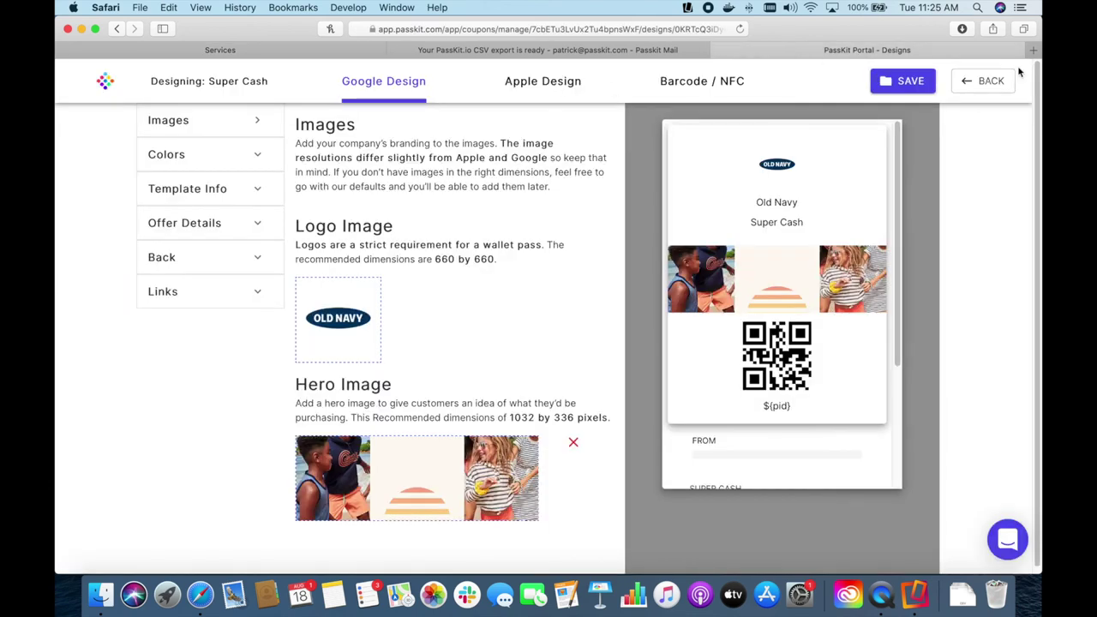
# Step: Add a new unredeemed Super Cash coupon and open its pass URL in a new tab
pyautogui.click(537, 82)
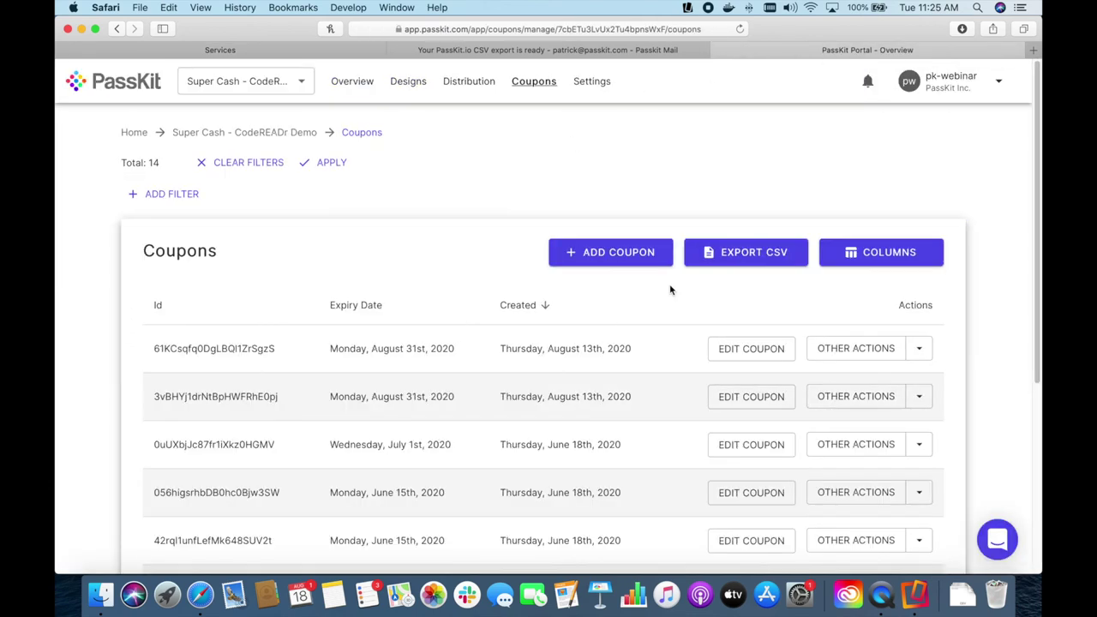
pyautogui.click(641, 253)
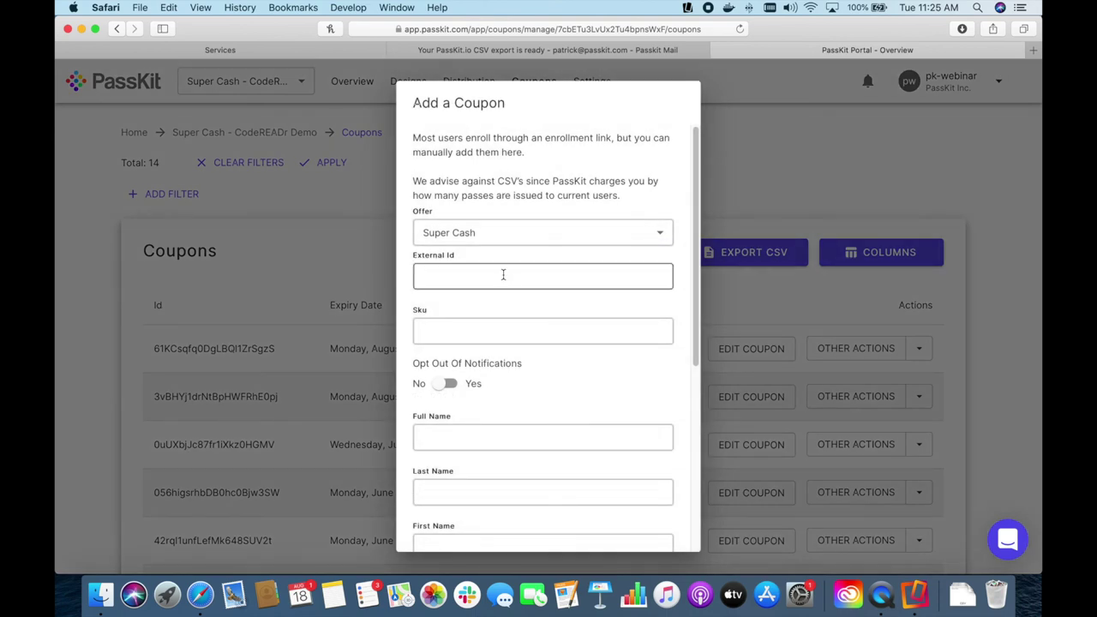
pyautogui.scroll(-2, 506, 301)
pyautogui.scroll(-10, 468, 372)
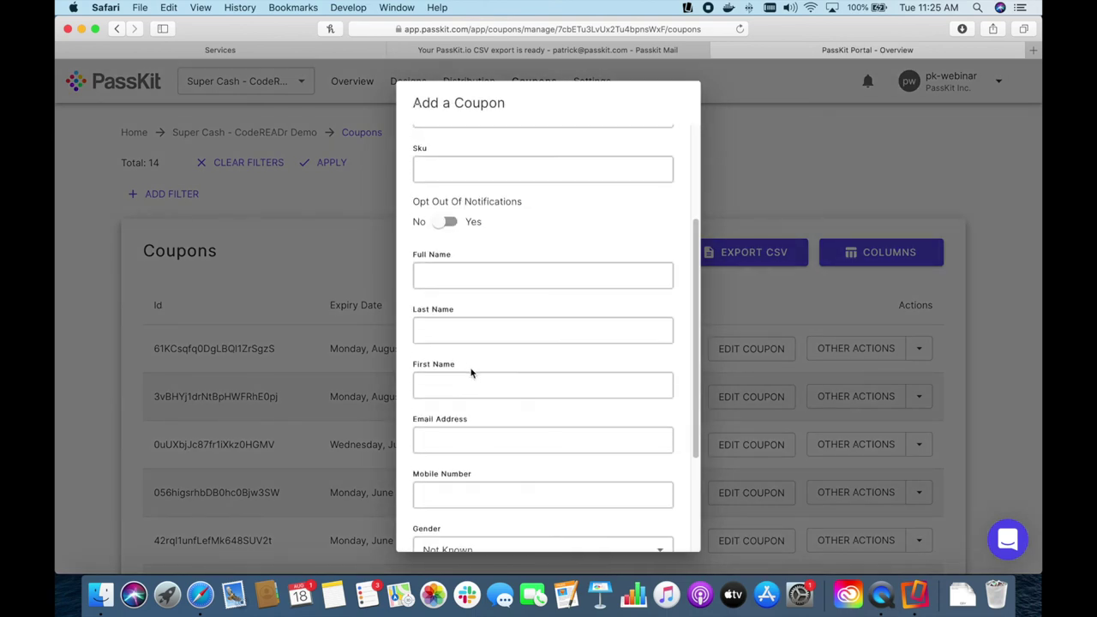
pyautogui.click(440, 534)
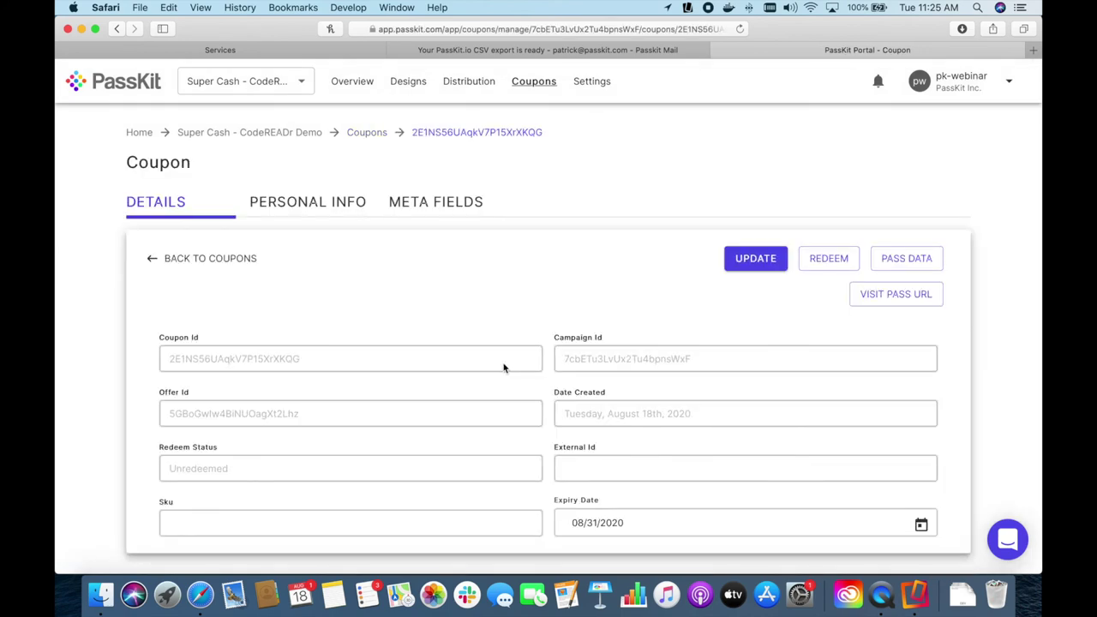
pyautogui.click(894, 294)
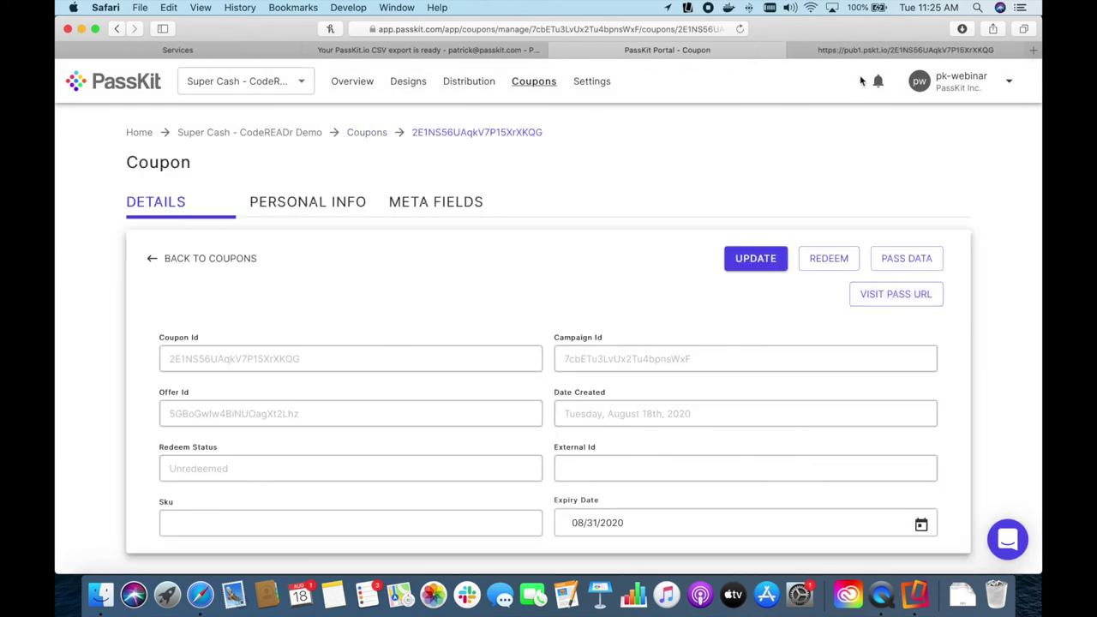
pyautogui.click(883, 49)
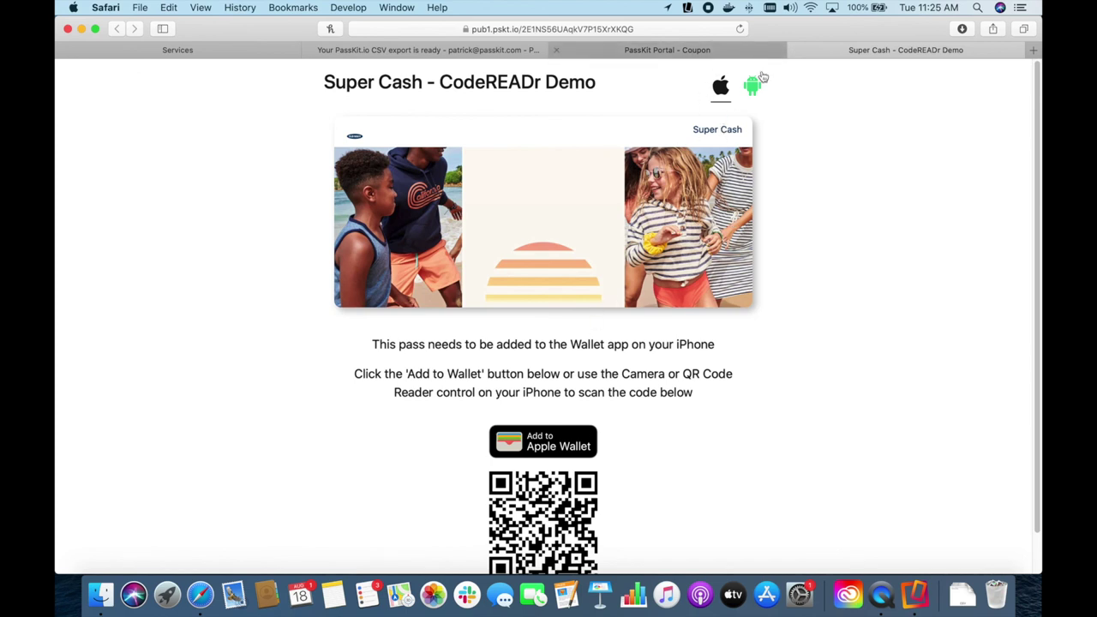
# Step: Save the Android version of the Super Cash pass to Google Pay and view the offer
pyautogui.click(752, 88)
pyautogui.click(555, 463)
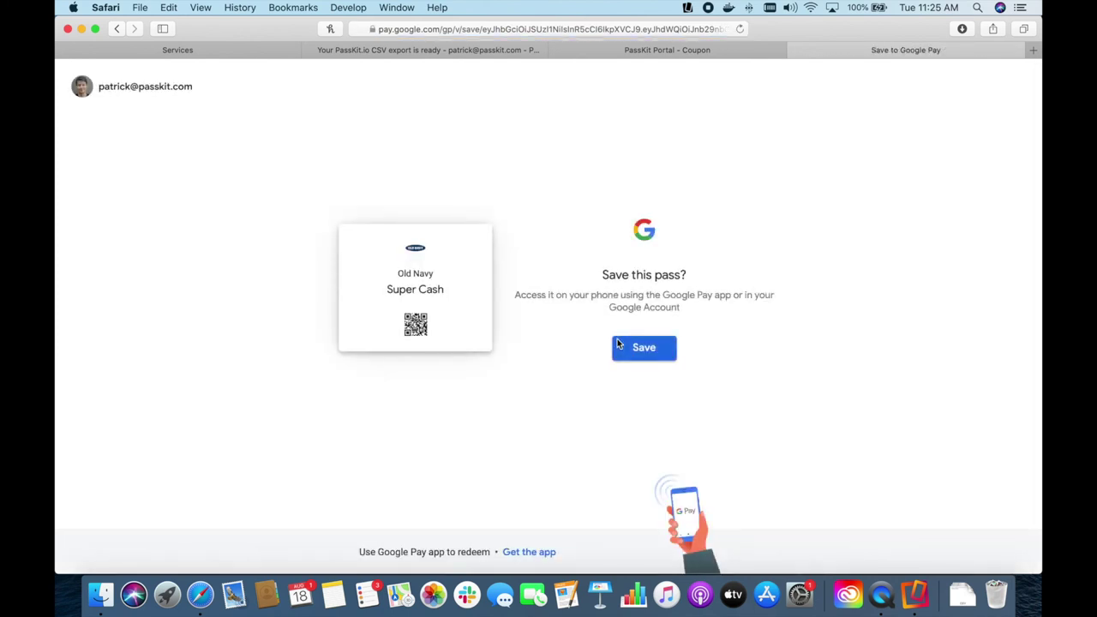
pyautogui.click(633, 342)
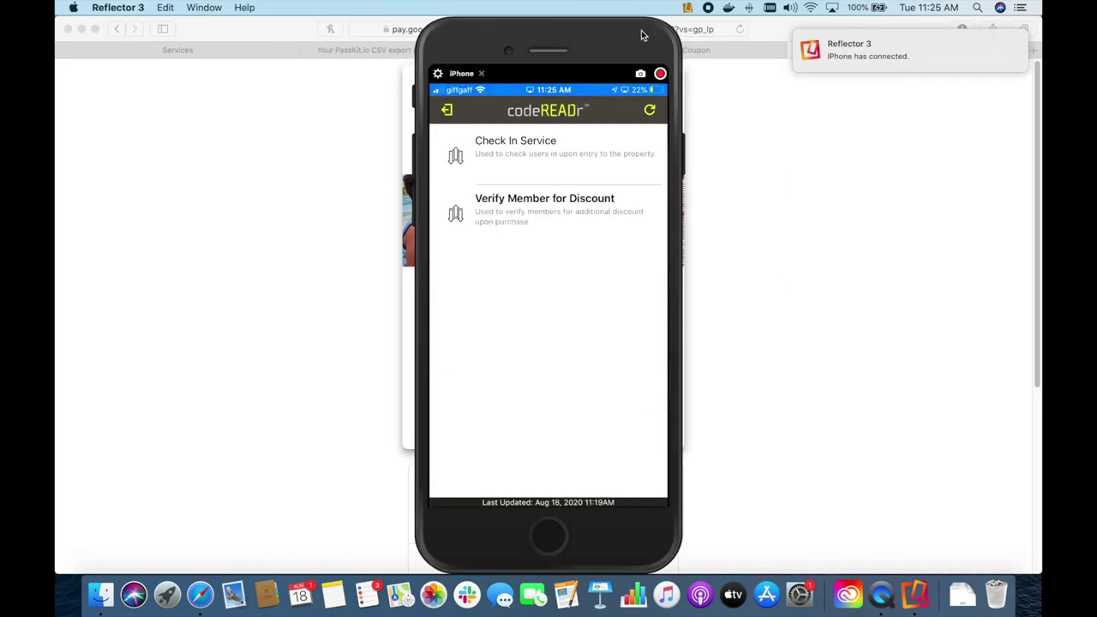
# Step: Move the iPhone mirror aside and scan the pass QR code, getting VALID 'Coupon redeemed'
pyautogui.moveTo(622, 52); pyautogui.dragTo(937, 53)
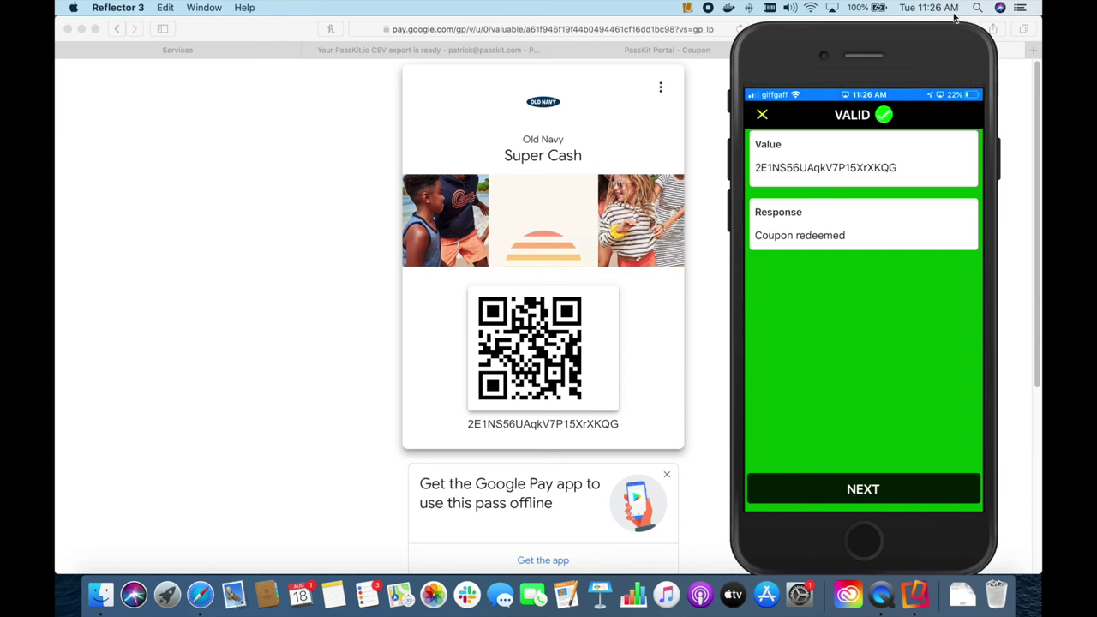
pyautogui.moveTo(779, 49); pyautogui.dragTo(825, 48)
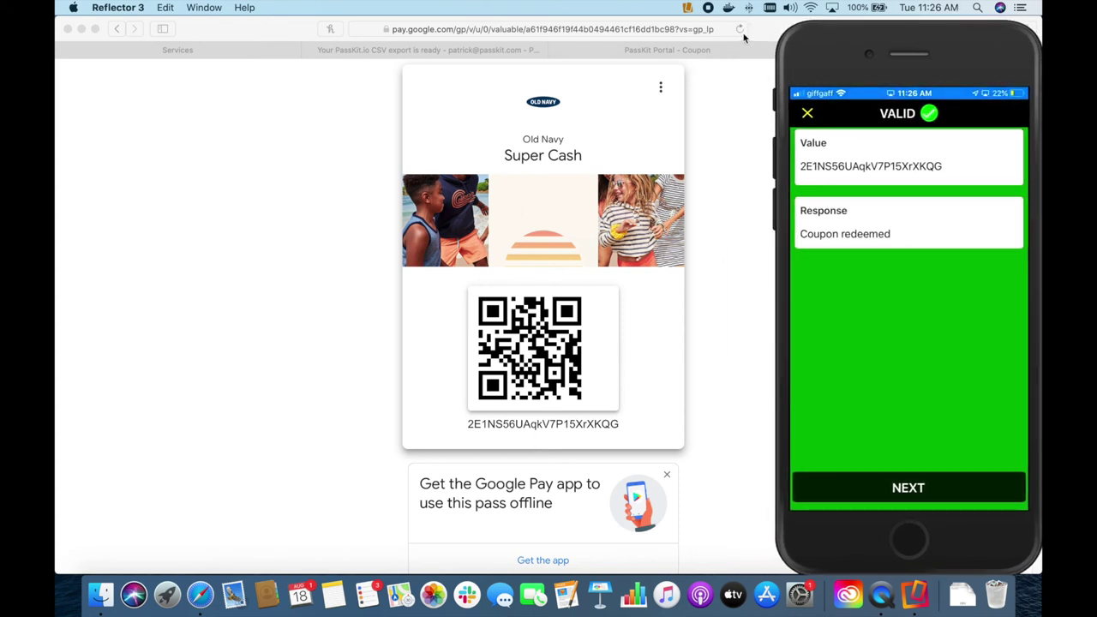
pyautogui.click(691, 242)
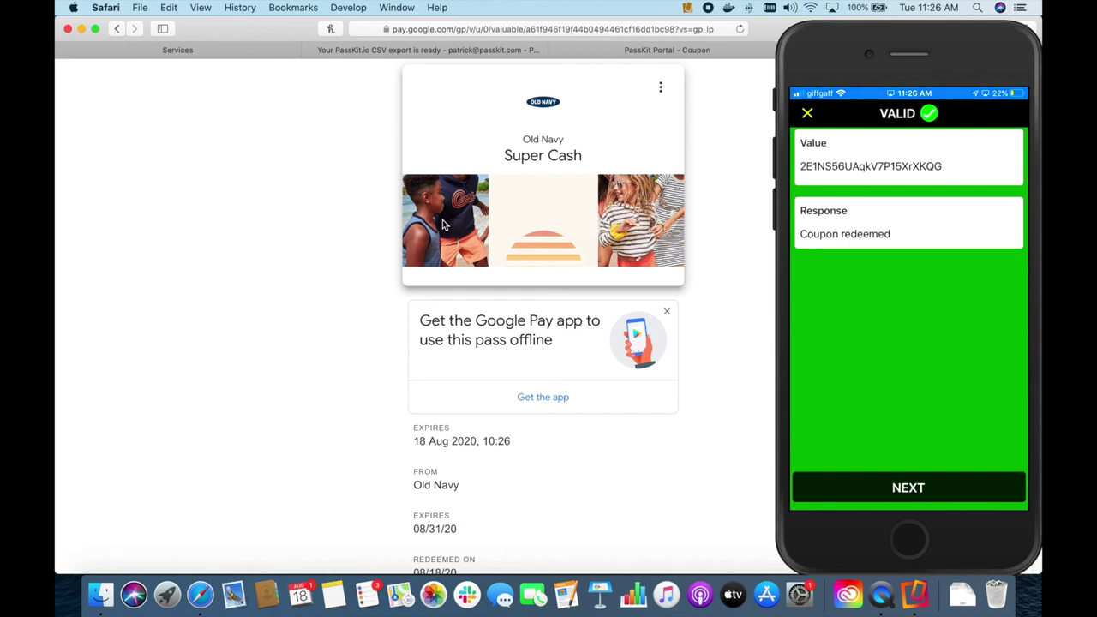
pyautogui.click(695, 52)
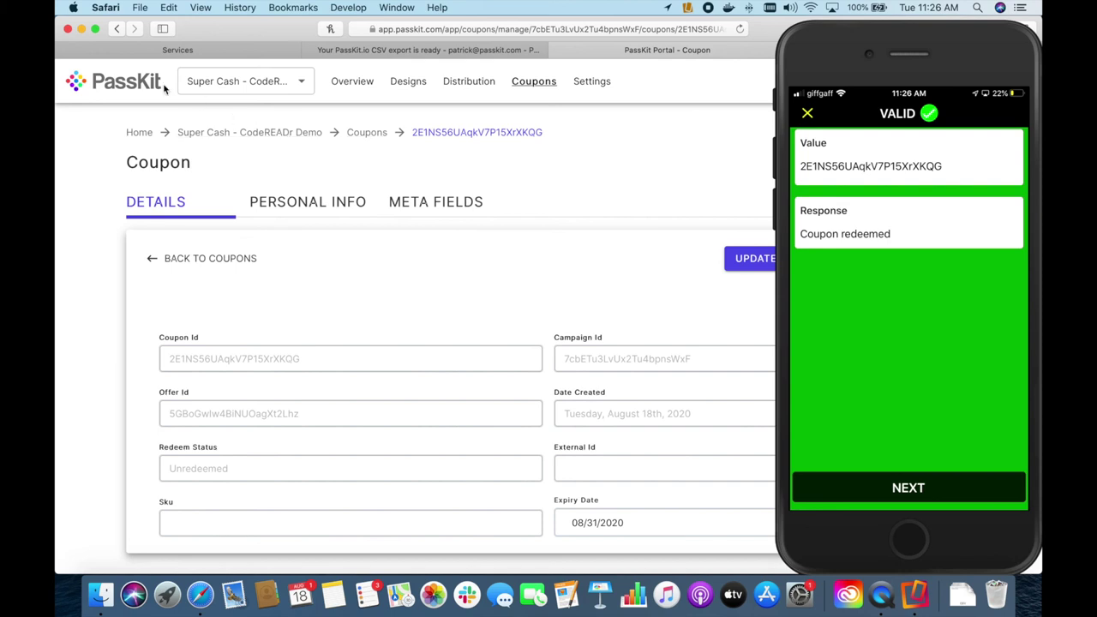
# Step: Quit Reflector 3 from the PassKit designs page
pyautogui.click(408, 84)
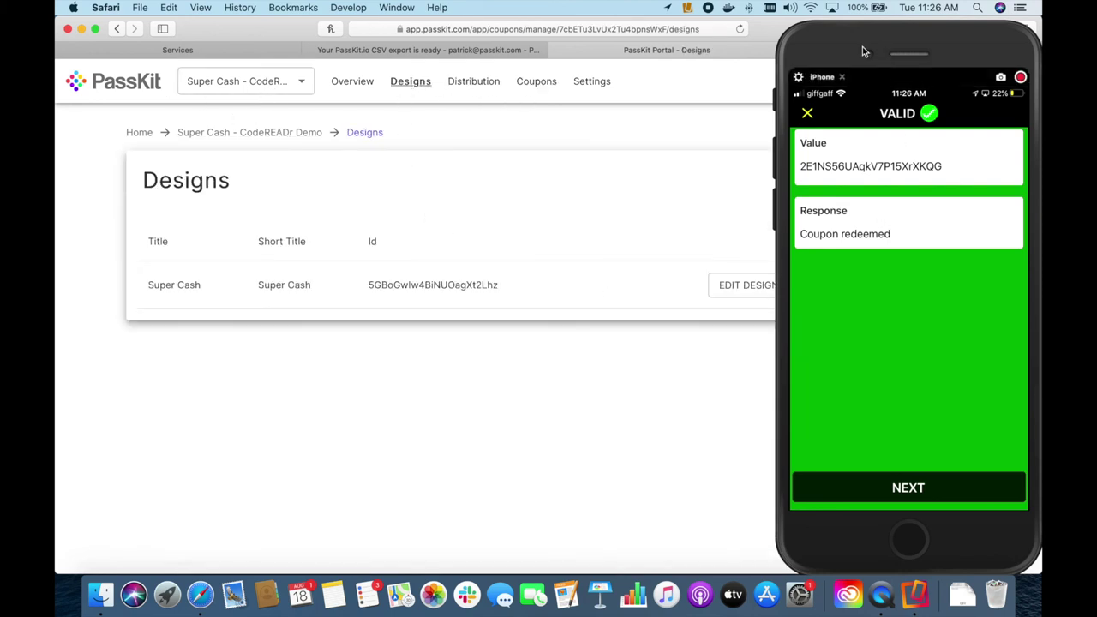
pyautogui.click(877, 73)
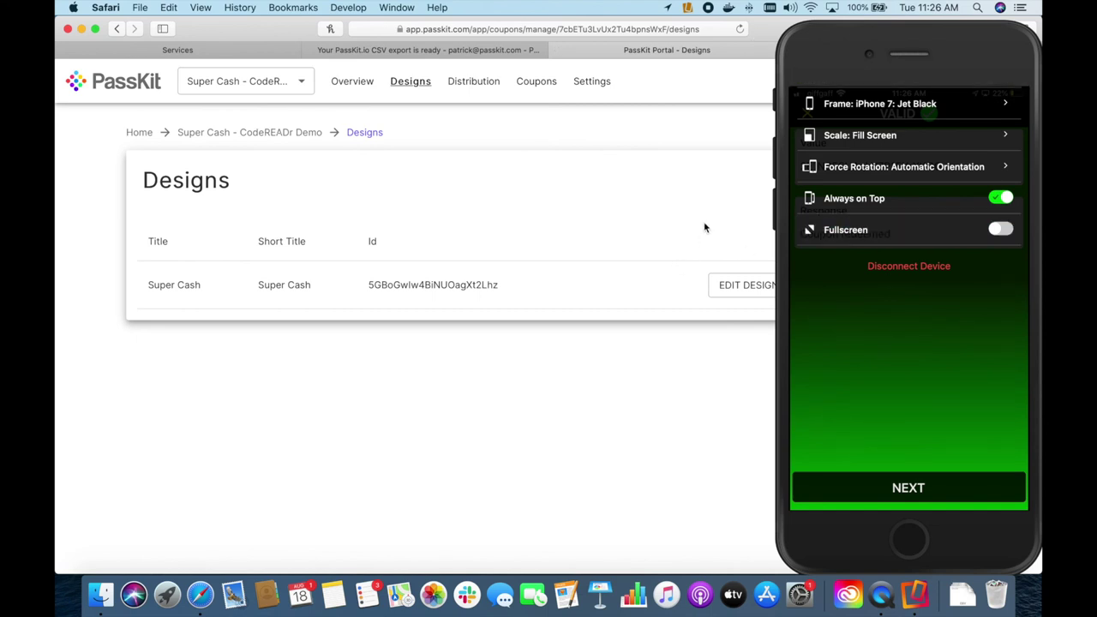
pyautogui.click(688, 8)
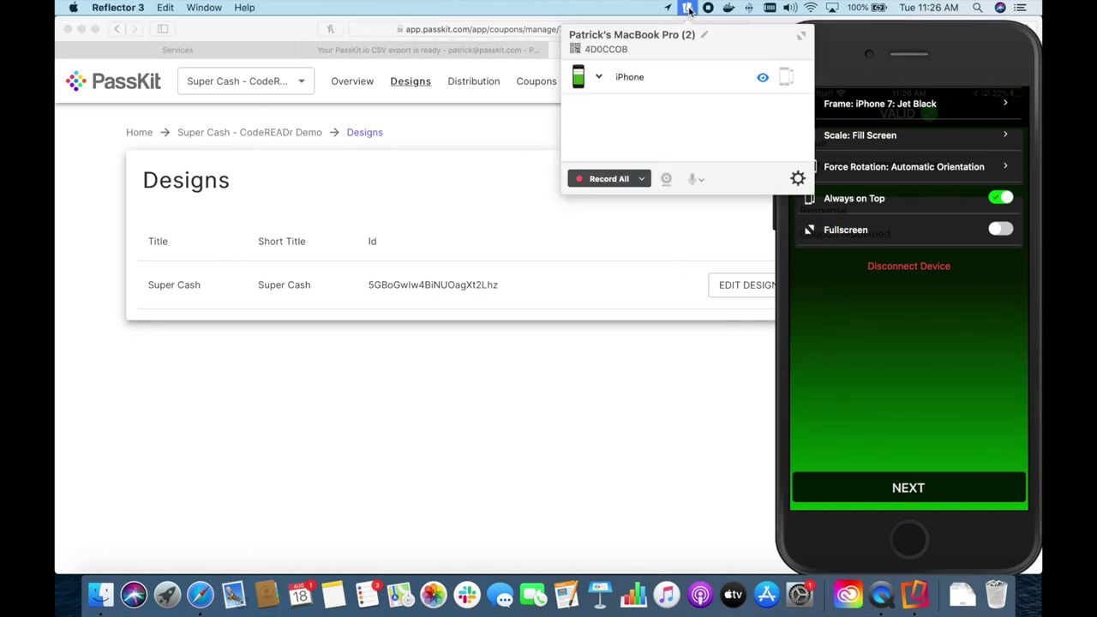
pyautogui.click(105, 8)
pyautogui.click(105, 146)
# Step: Inspect the Super Cash redeemed design, then go to the Coupons list
pyautogui.click(913, 286)
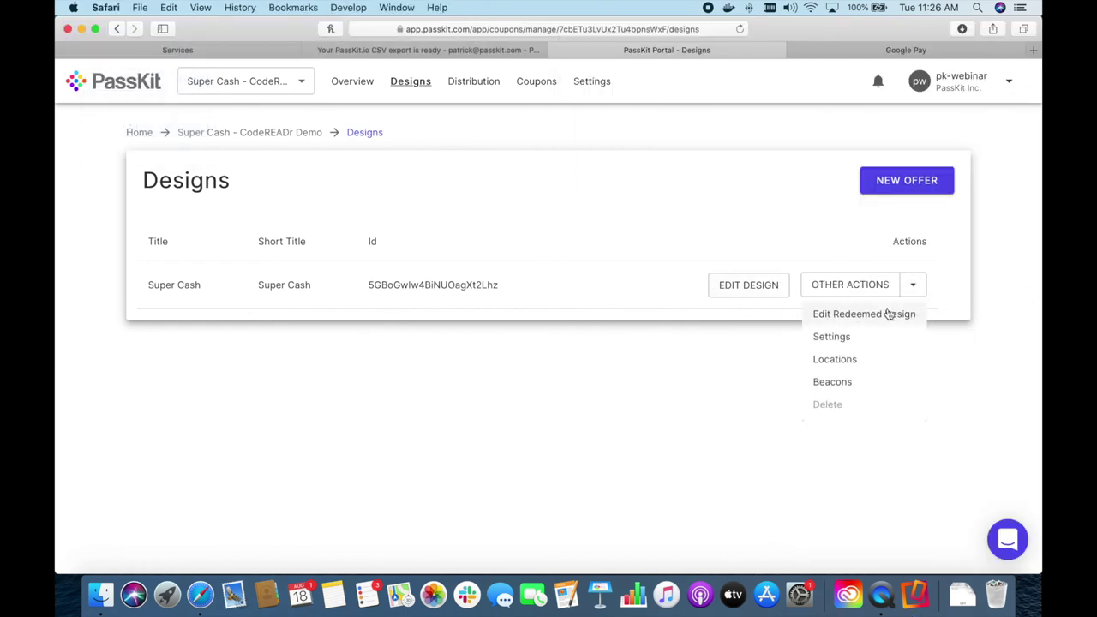
pyautogui.click(887, 315)
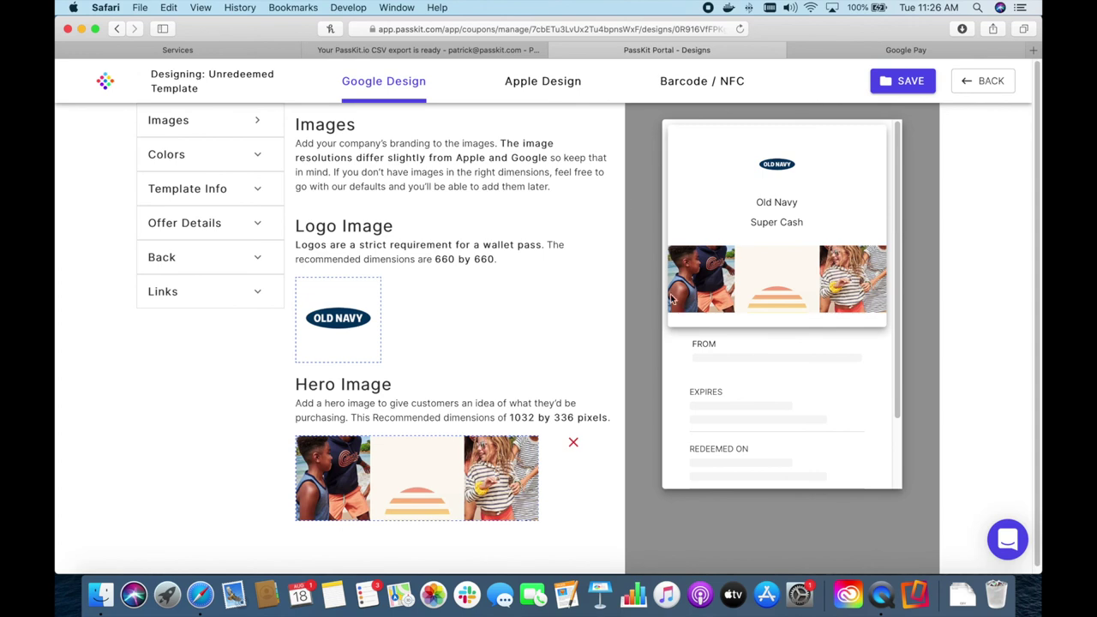
pyautogui.click(1000, 92)
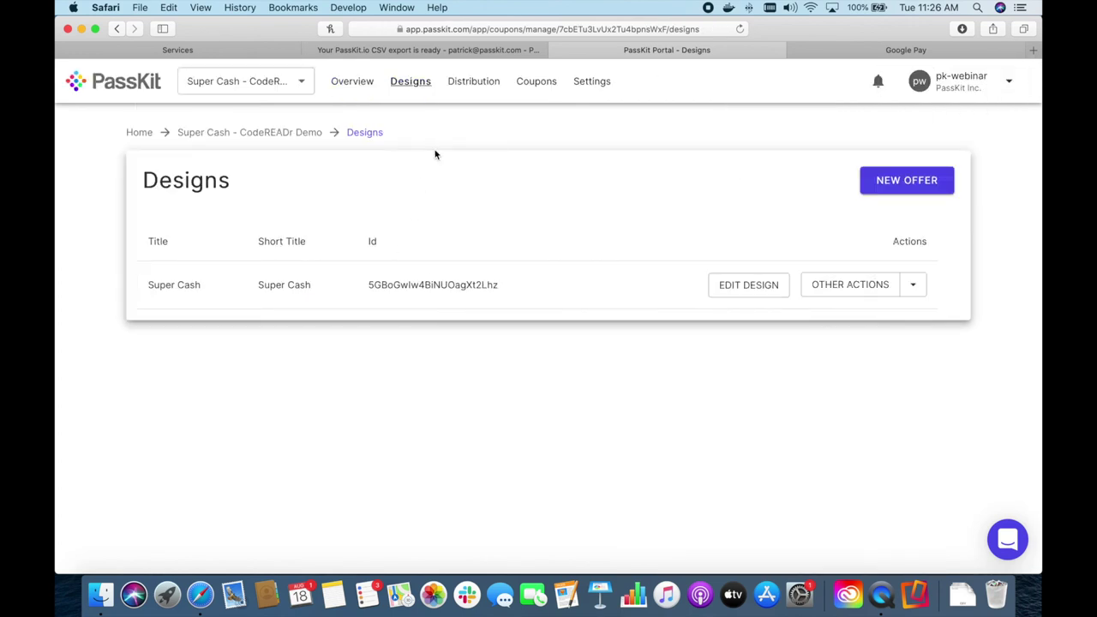
pyautogui.click(540, 80)
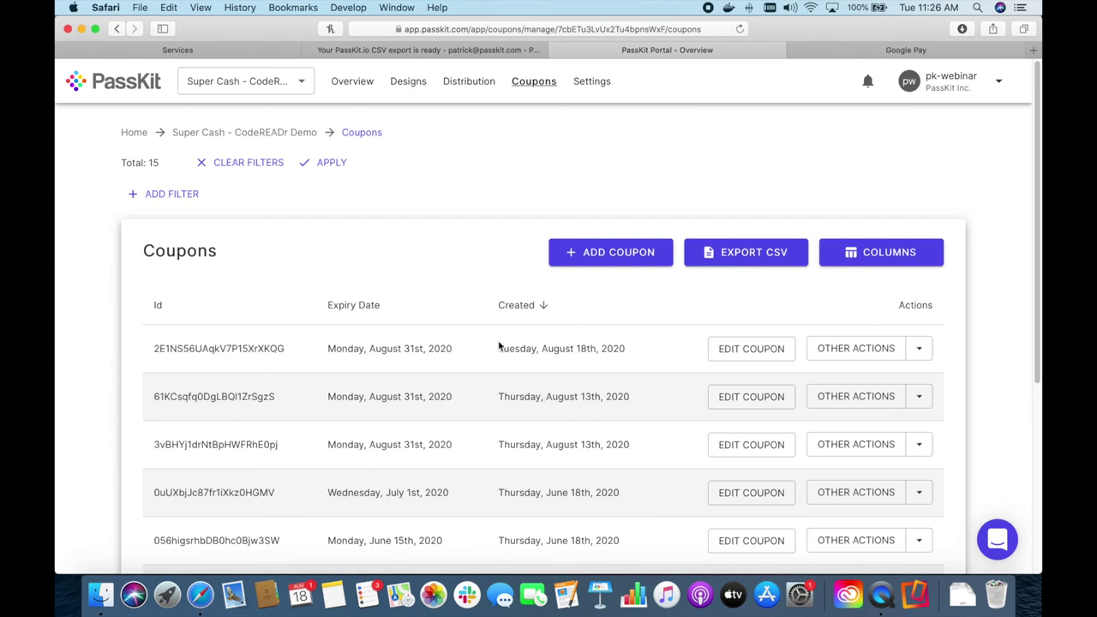
# Step: Open the newest coupon and confirm Redeemed status with redemption date August 18th, 2020
pyautogui.click(731, 351)
pyautogui.scroll(-1, 377, 293)
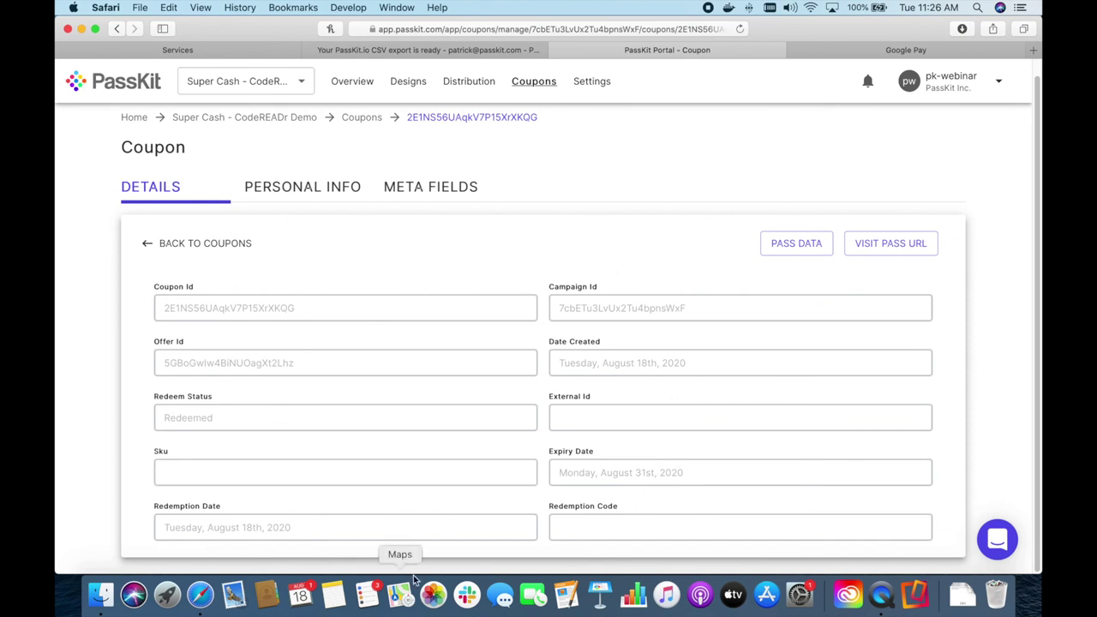
pyautogui.doubleClick(190, 422)
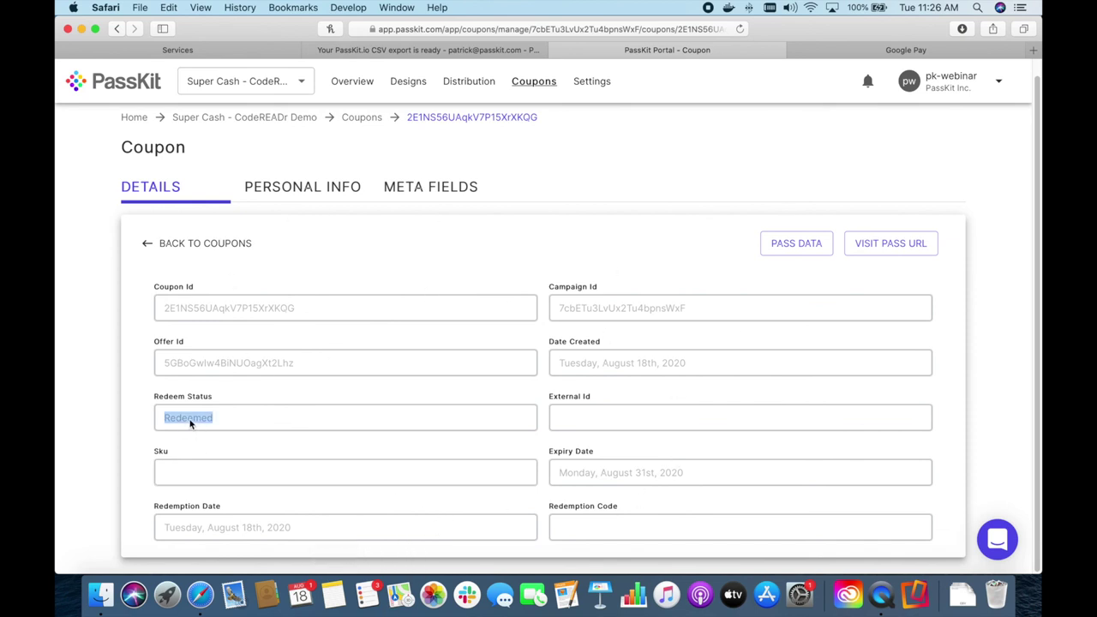
pyautogui.doubleClick(300, 536)
pyautogui.click(299, 536)
# Step: Review the coupon's Meta Fields, Personal Info and Details tabs, then go back to Coupons
pyautogui.click(435, 193)
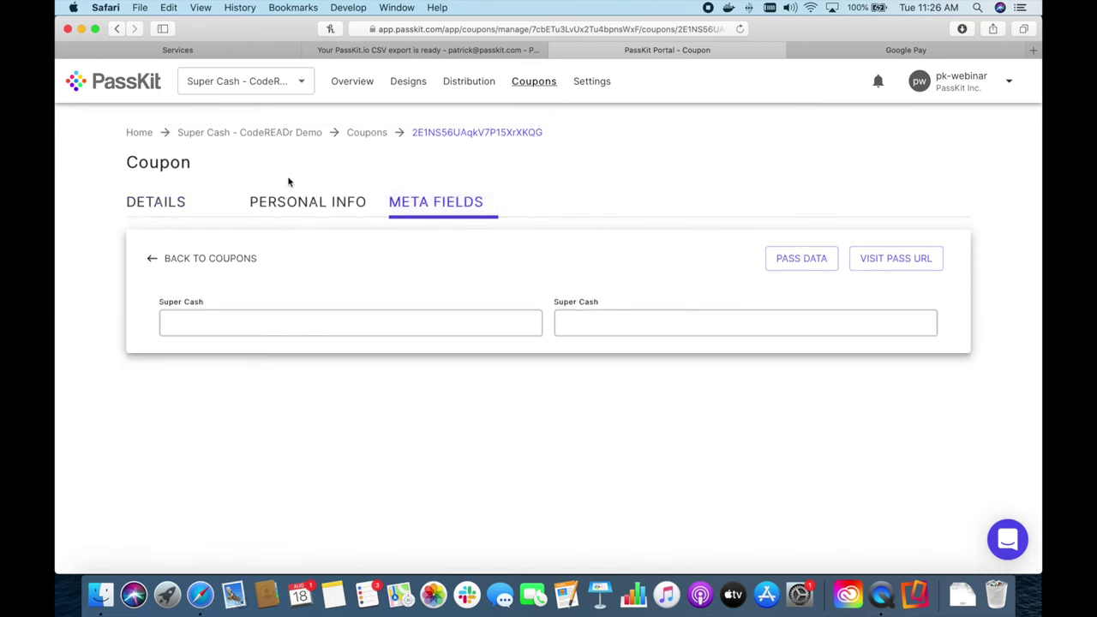
pyautogui.click(307, 202)
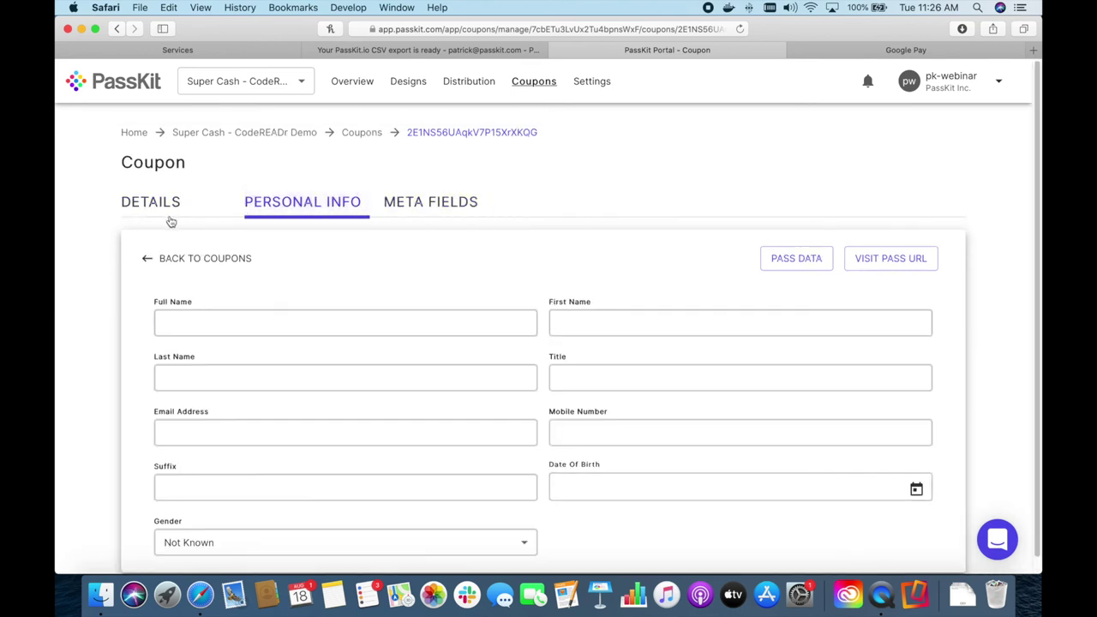
pyautogui.click(163, 210)
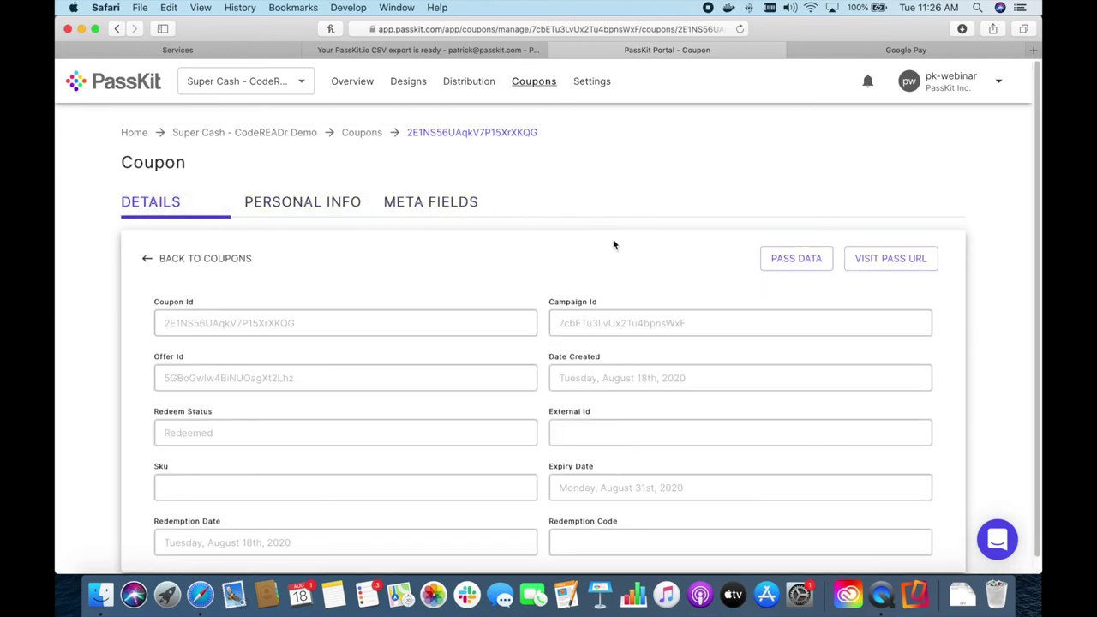
pyautogui.scroll(-1, 609, 279)
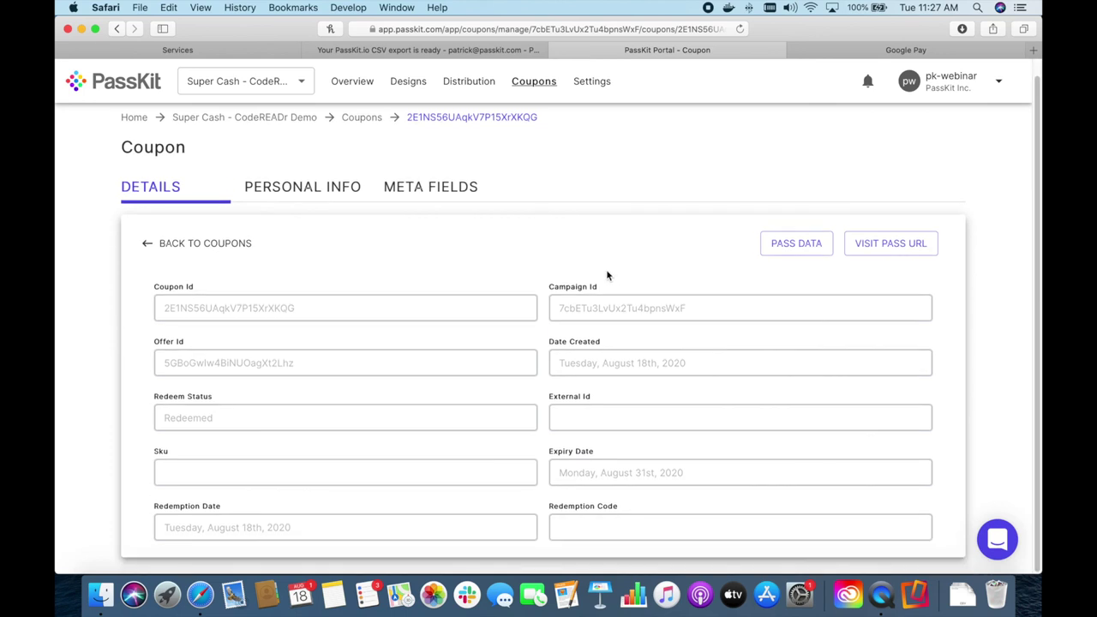
pyautogui.click(361, 119)
# Step: Export the coupons to CSV, download it from the Gmail email, and open it in Numbers
pyautogui.click(765, 232)
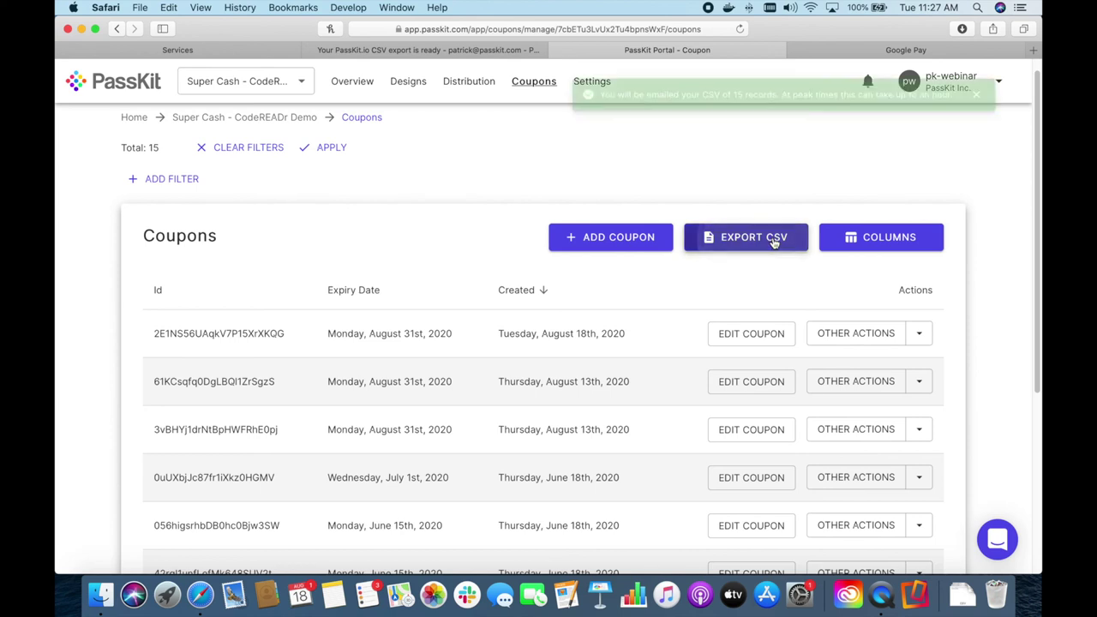
pyautogui.click(477, 50)
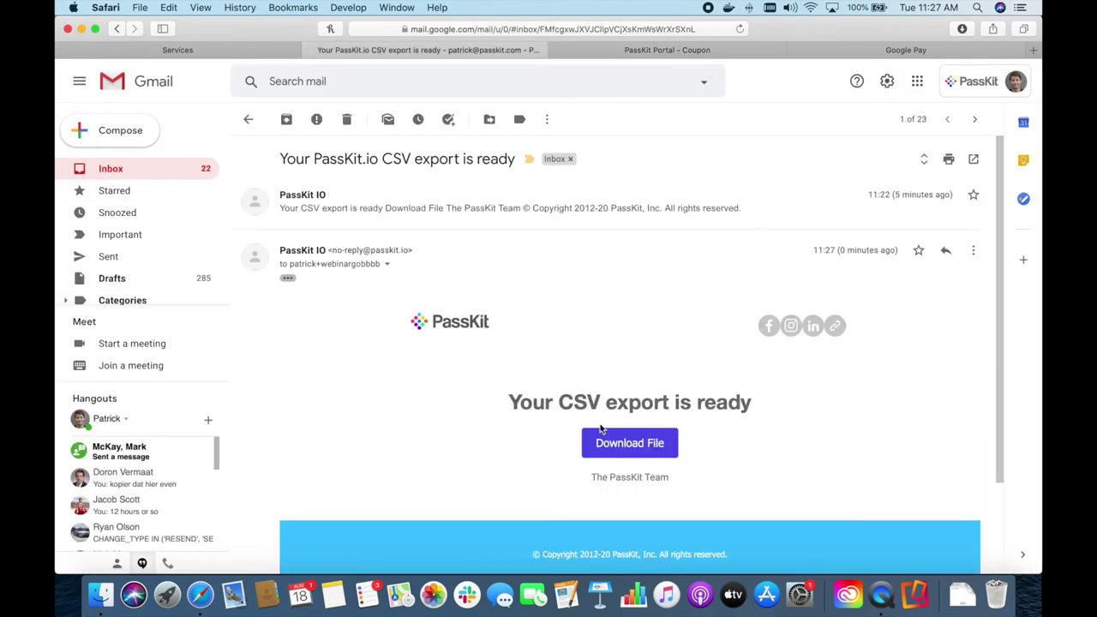
pyautogui.click(653, 443)
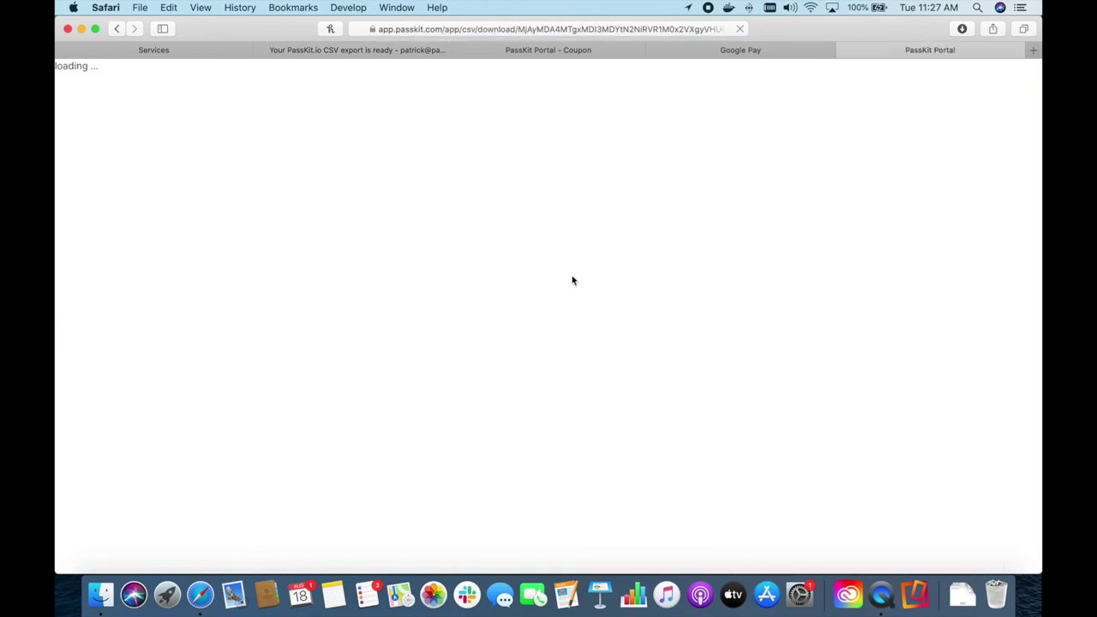
pyautogui.click(960, 612)
pyautogui.click(924, 383)
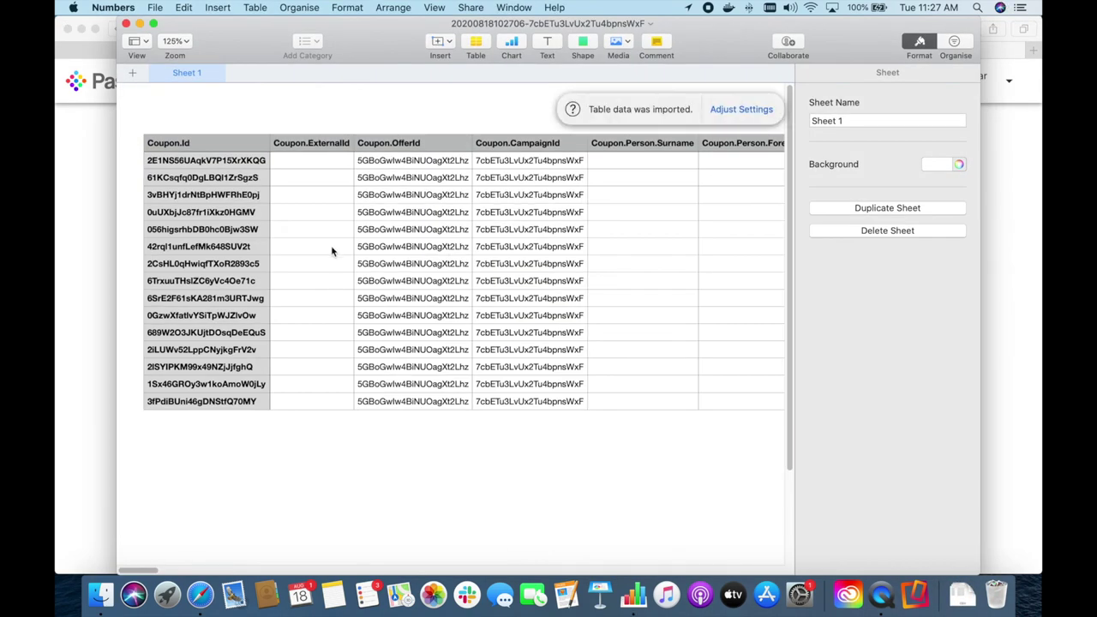
# Step: Check row 2's REDEEMED status, source CodeREADr Scanning App and reference 398795
pyautogui.click(311, 162)
pyautogui.moveTo(147, 547); pyautogui.dragTo(255, 549)
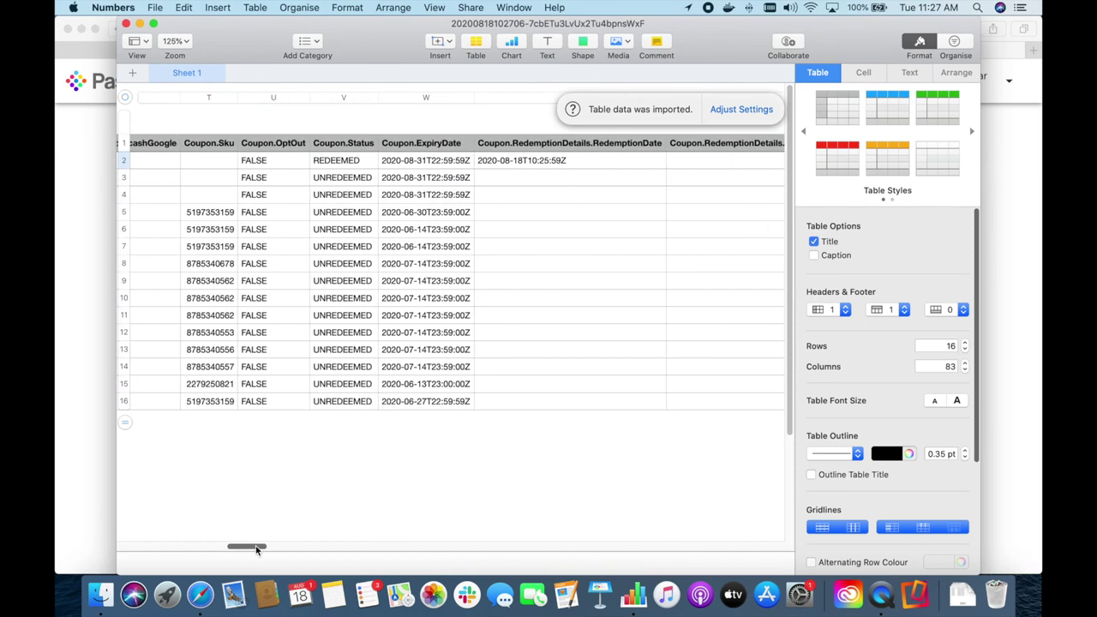
pyautogui.click(349, 161)
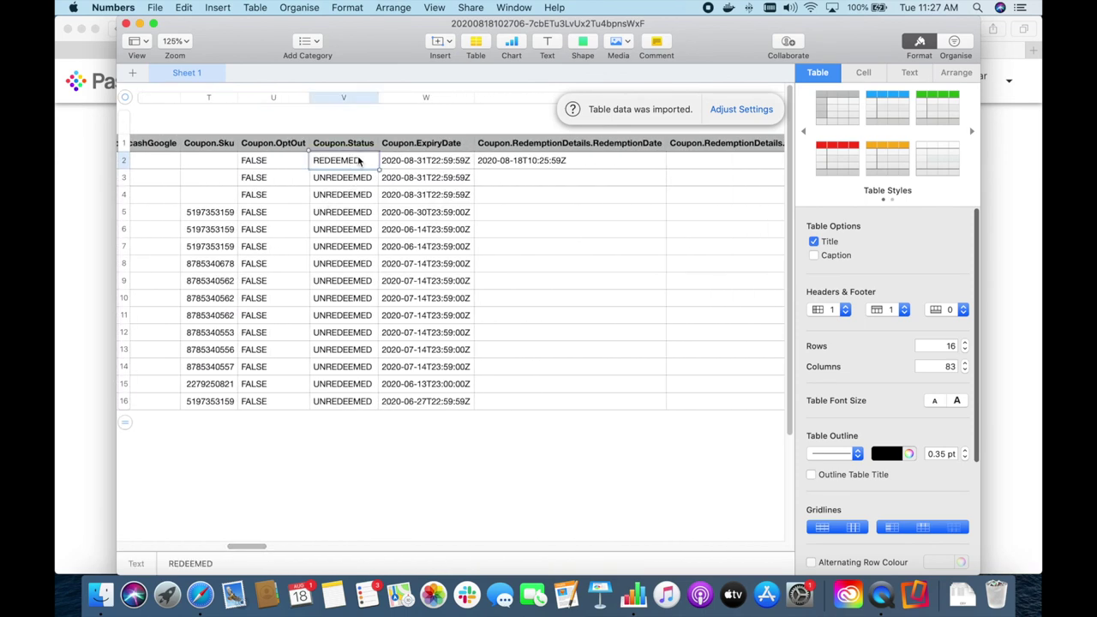
pyautogui.press('Right')
pyautogui.press('Right')
pyautogui.press('Right')
pyautogui.press('Right')
pyautogui.press('Right')
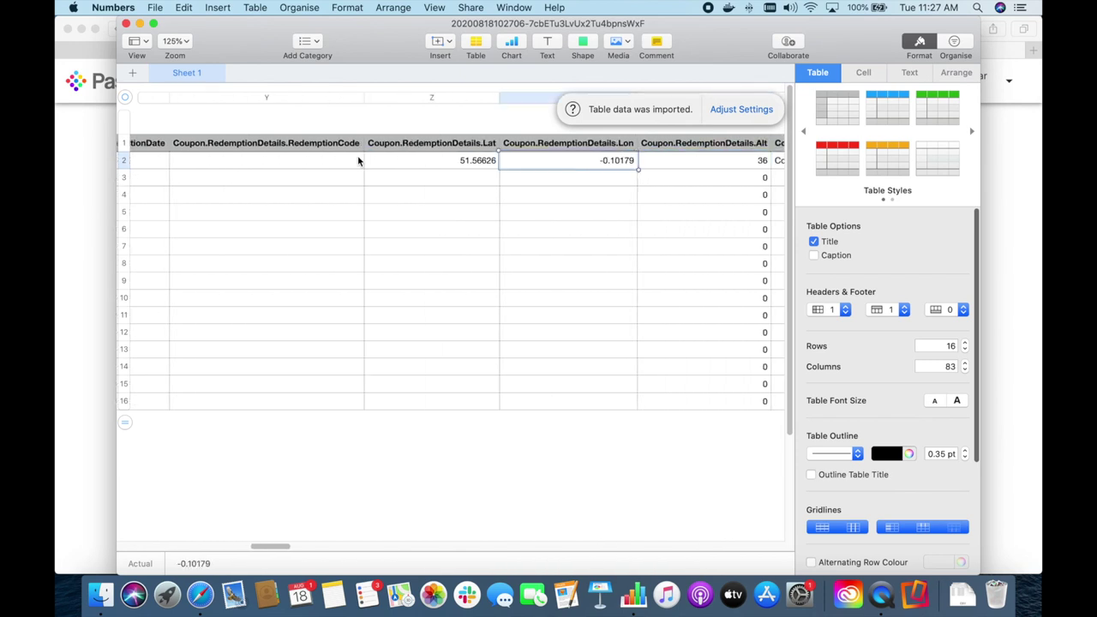
pyautogui.press('Left')
pyautogui.press('Right')
pyautogui.press('Right')
pyautogui.press('Right')
pyautogui.press('Right')
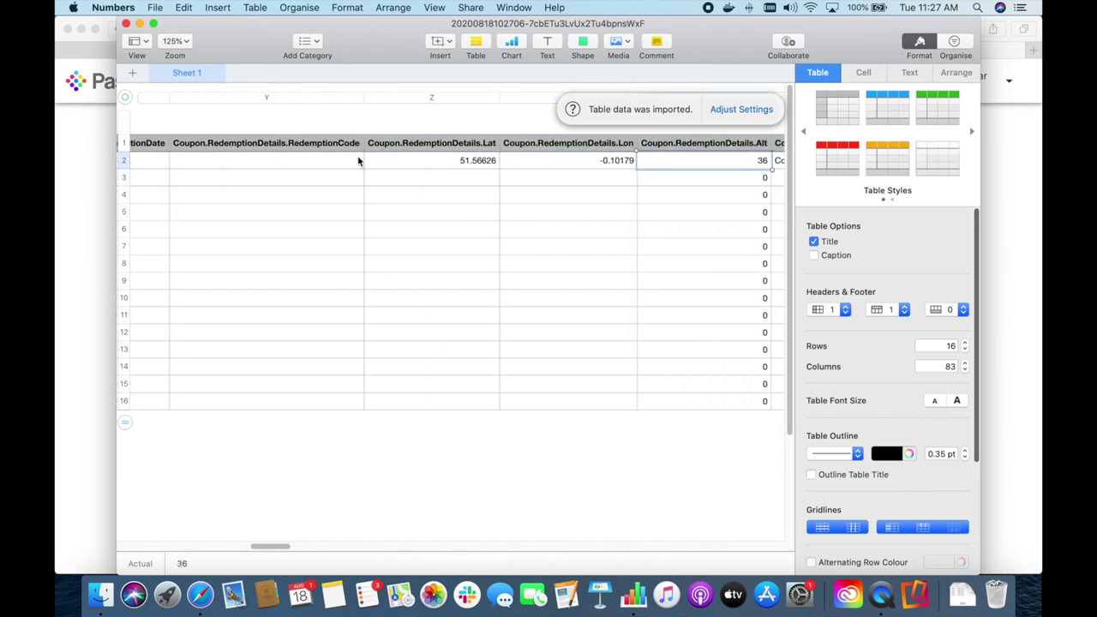
pyautogui.press('Left')
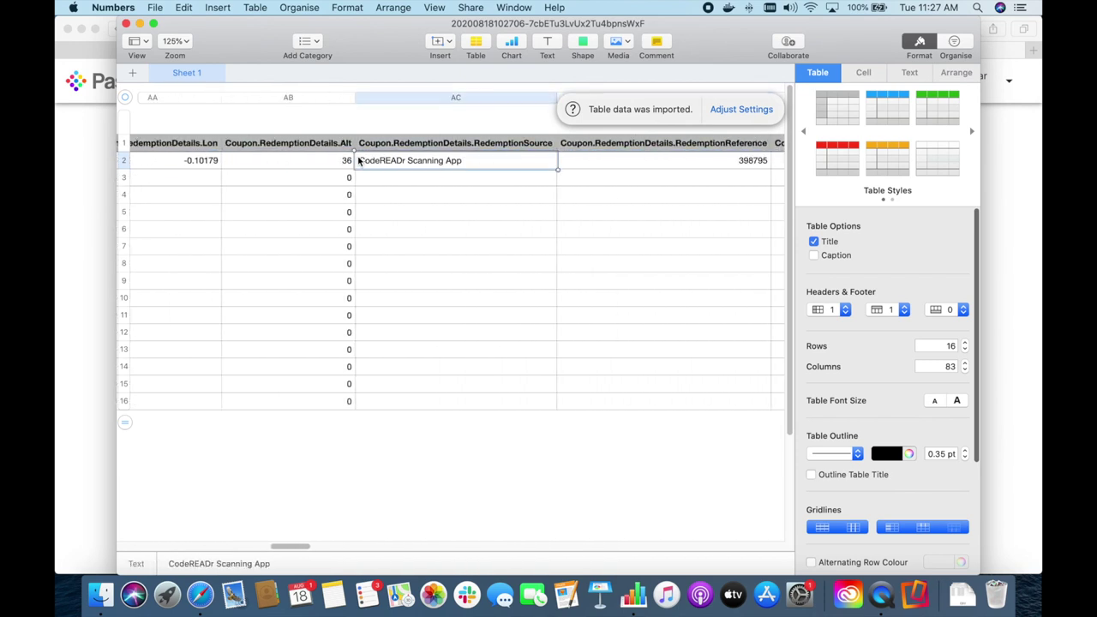
# Step: Scan the remaining transaction, pass override and image columns, then quit Numbers
pyautogui.press('Right')
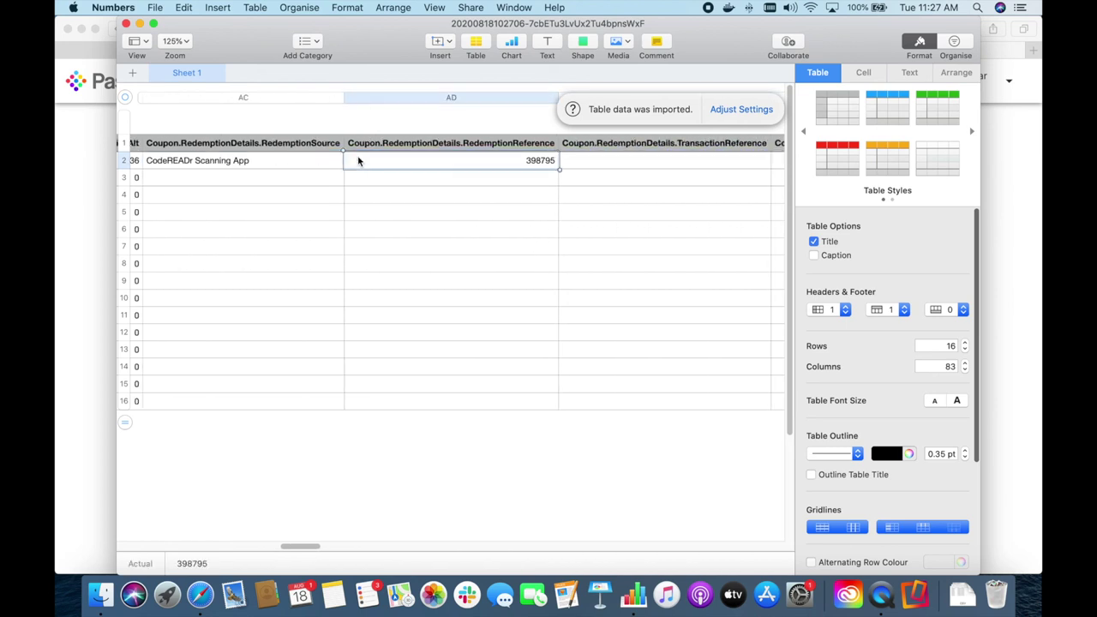
pyautogui.press('Right')
pyautogui.press('Right')
pyautogui.press('Right')
pyautogui.press('Right')
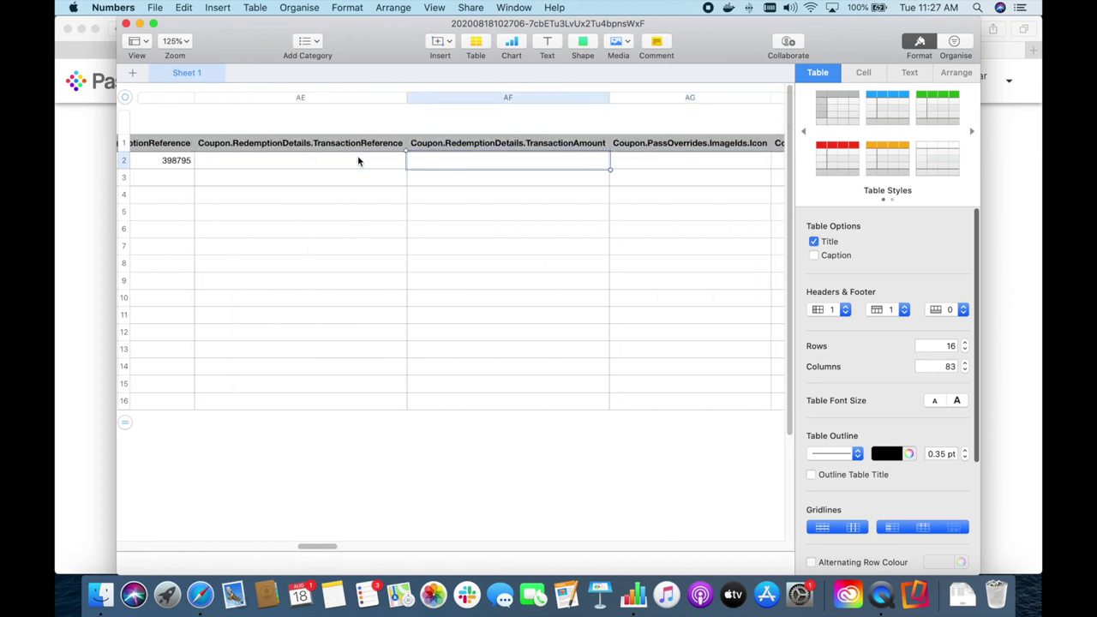
pyautogui.press('Right')
pyautogui.press('Right')
pyautogui.press('Right')
pyautogui.press('Right')
pyautogui.press('Right')
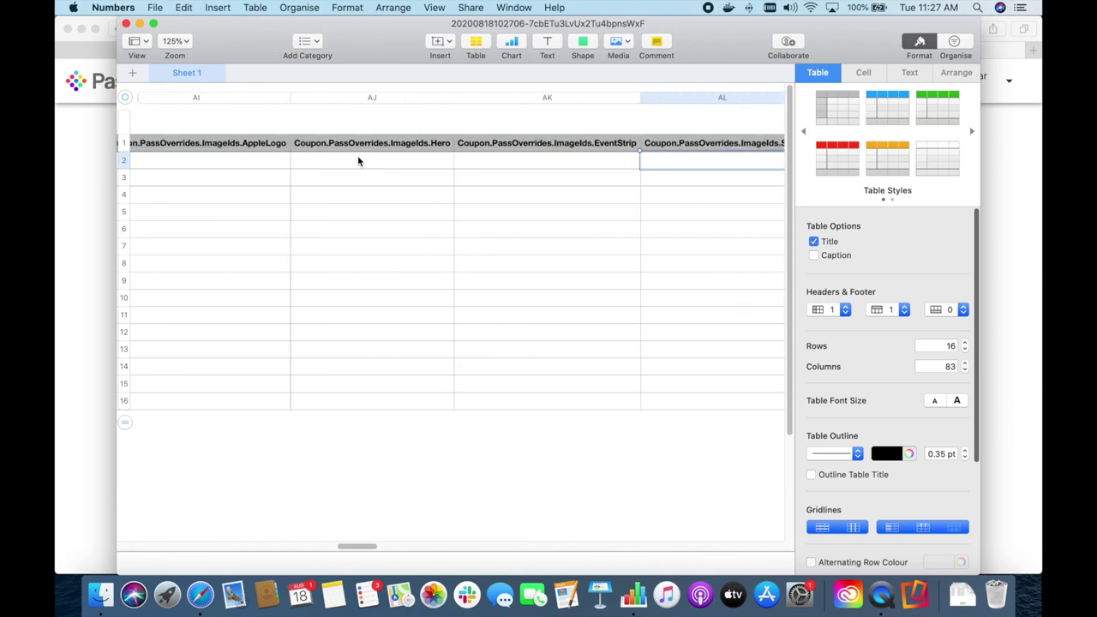
pyautogui.press('Right')
pyautogui.press('Right')
pyautogui.press('Right')
pyautogui.press('Right')
pyautogui.press('Right')
pyautogui.press('Right')
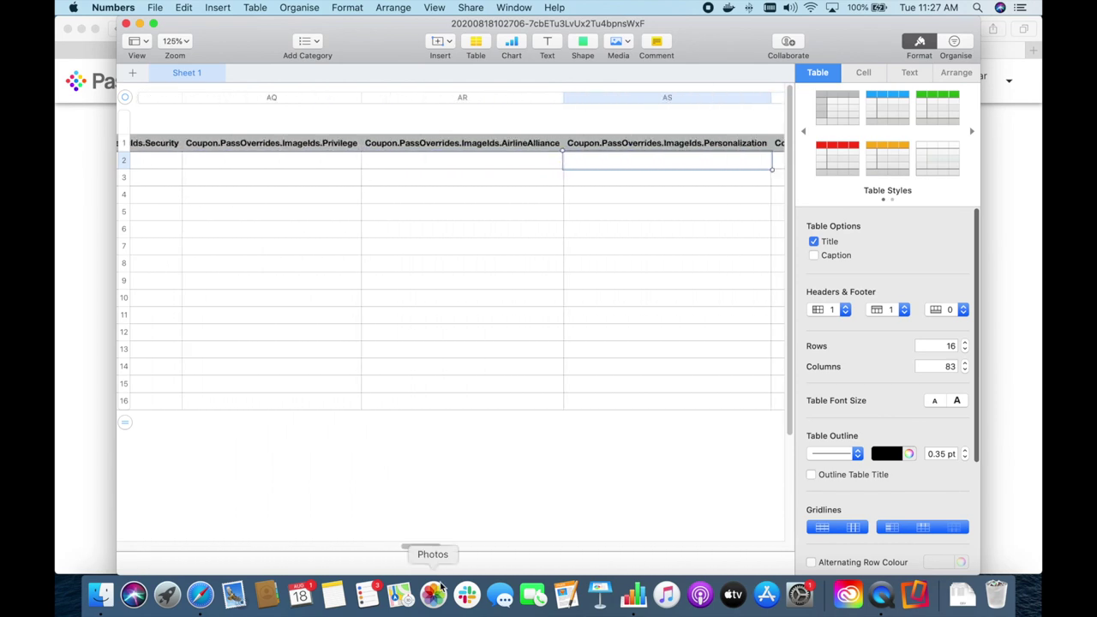
pyautogui.moveTo(421, 553); pyautogui.dragTo(138, 545)
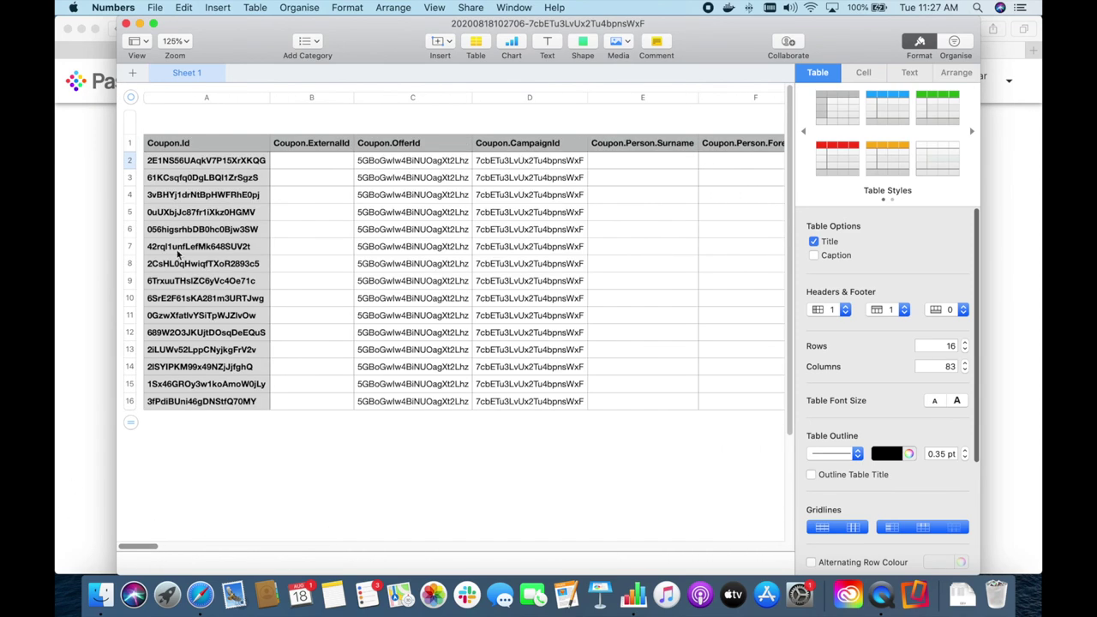
pyautogui.click(101, 7)
pyautogui.click(124, 153)
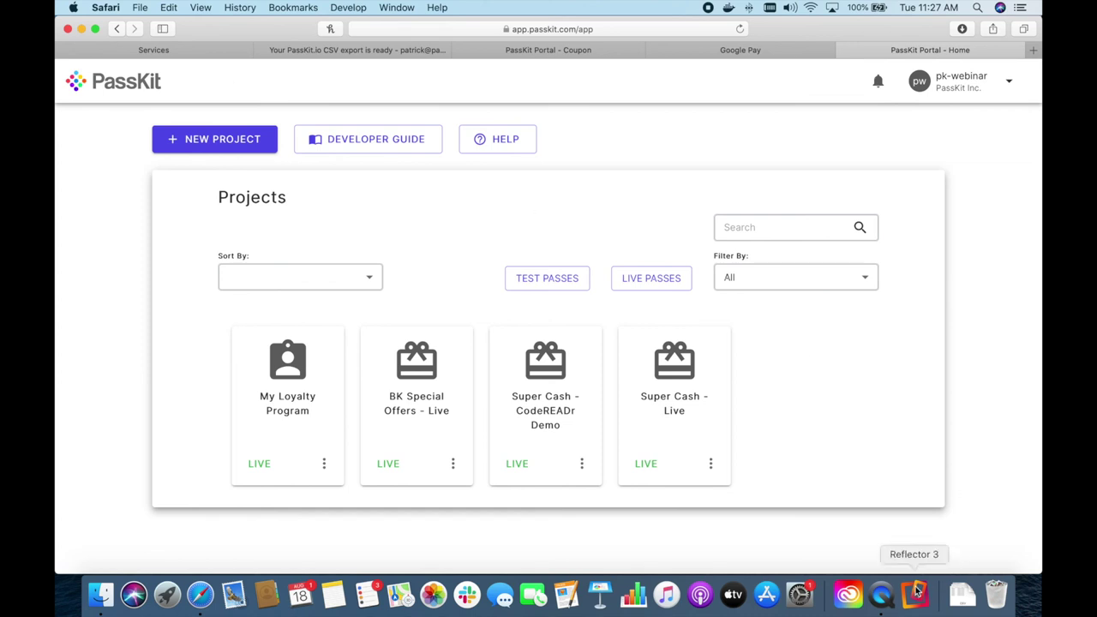
# Step: Bring QuickTime Player to the front with its Open dialog showing the Downloads folder
pyautogui.click(881, 595)
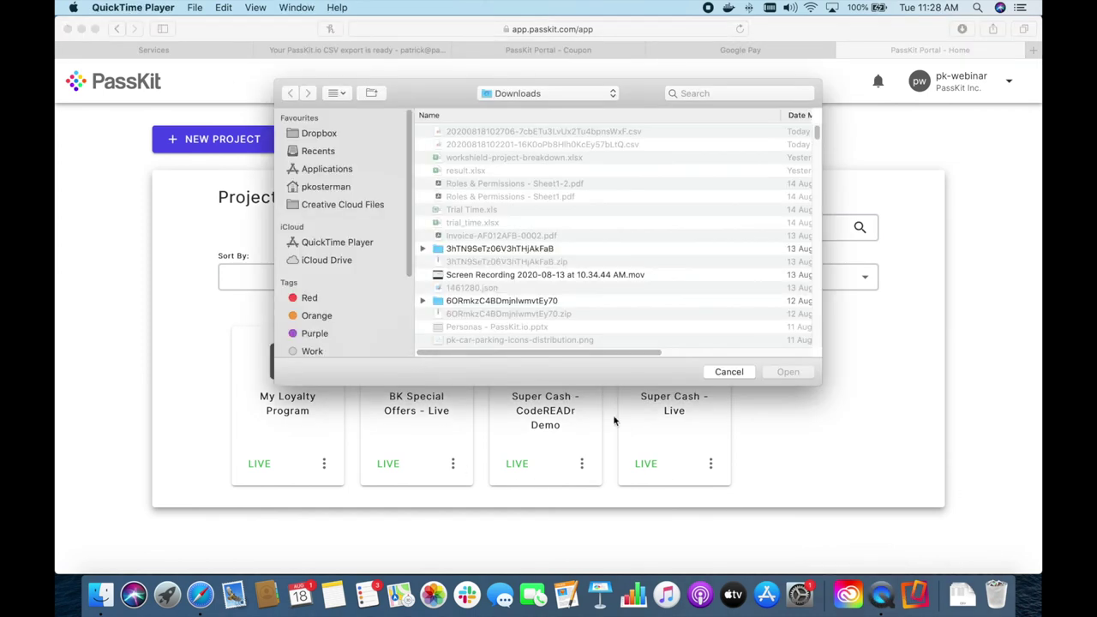